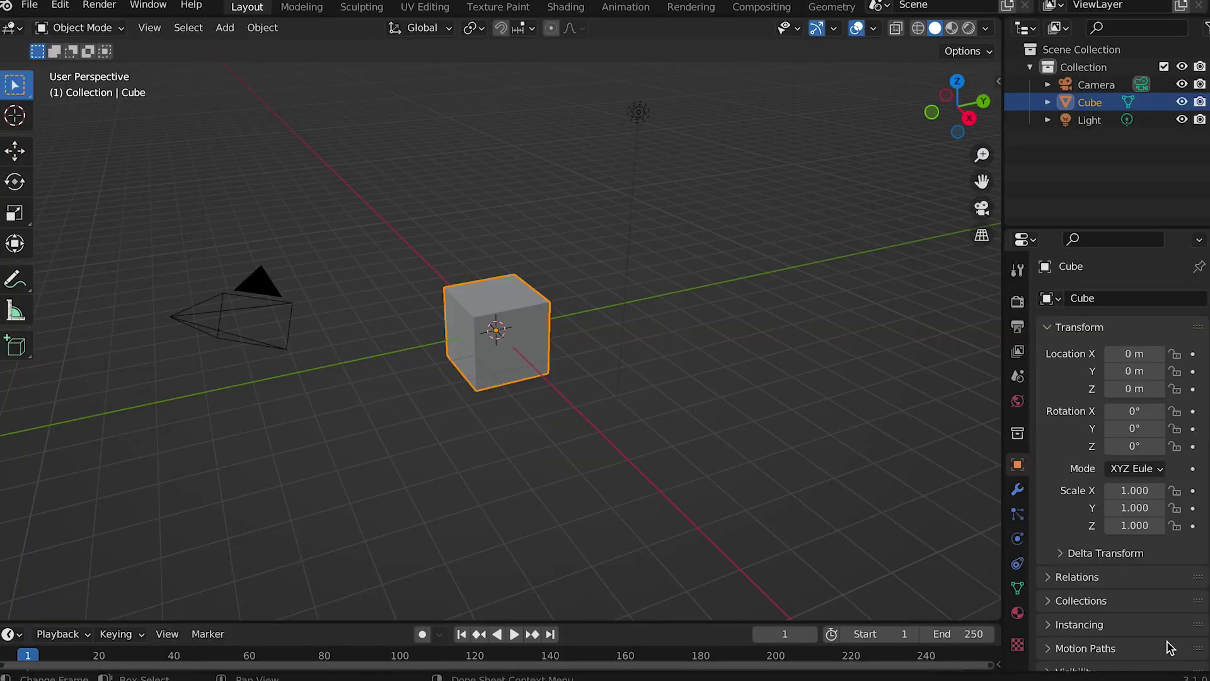
# In the Animation workspace, set the scene end frame to 30 and return the playhead to frame 0.
pyautogui.click(627, 7)
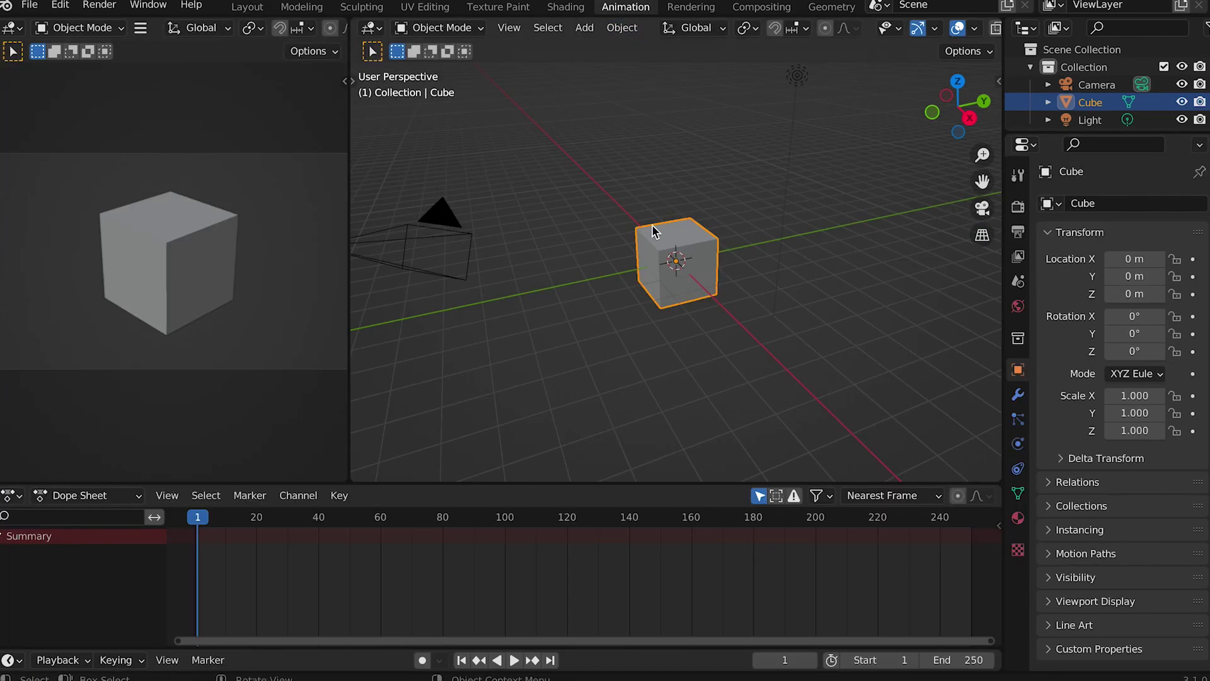
pyautogui.click(977, 659)
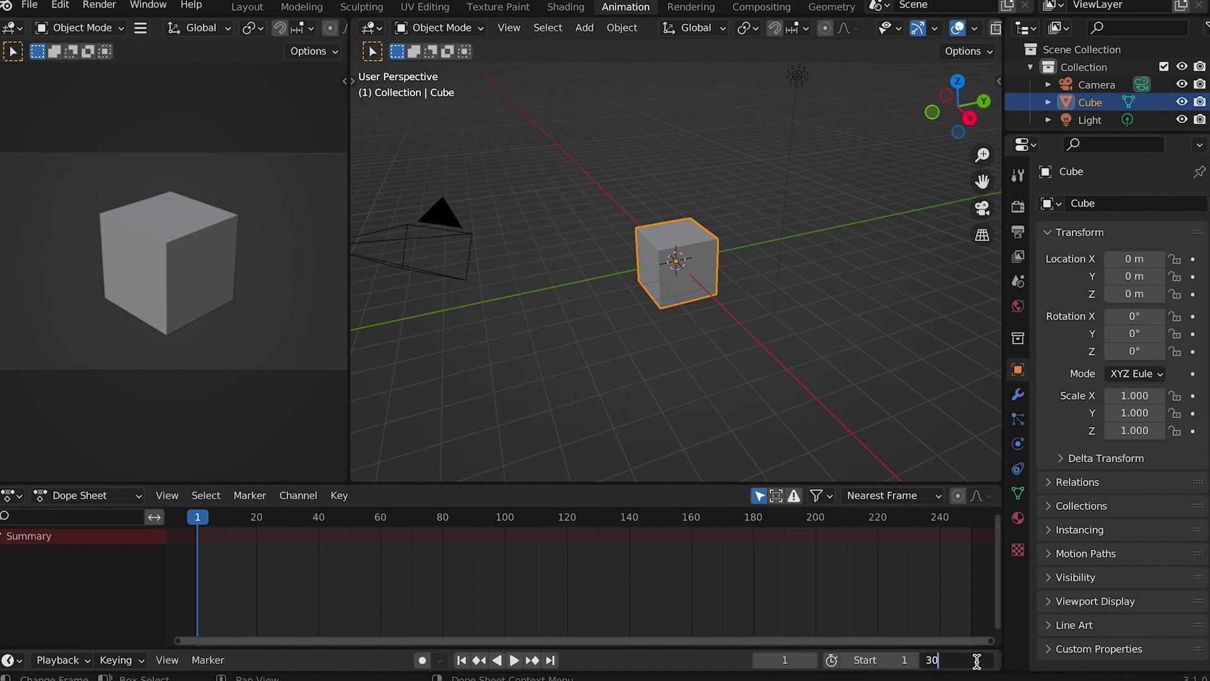
pyautogui.press('Return')
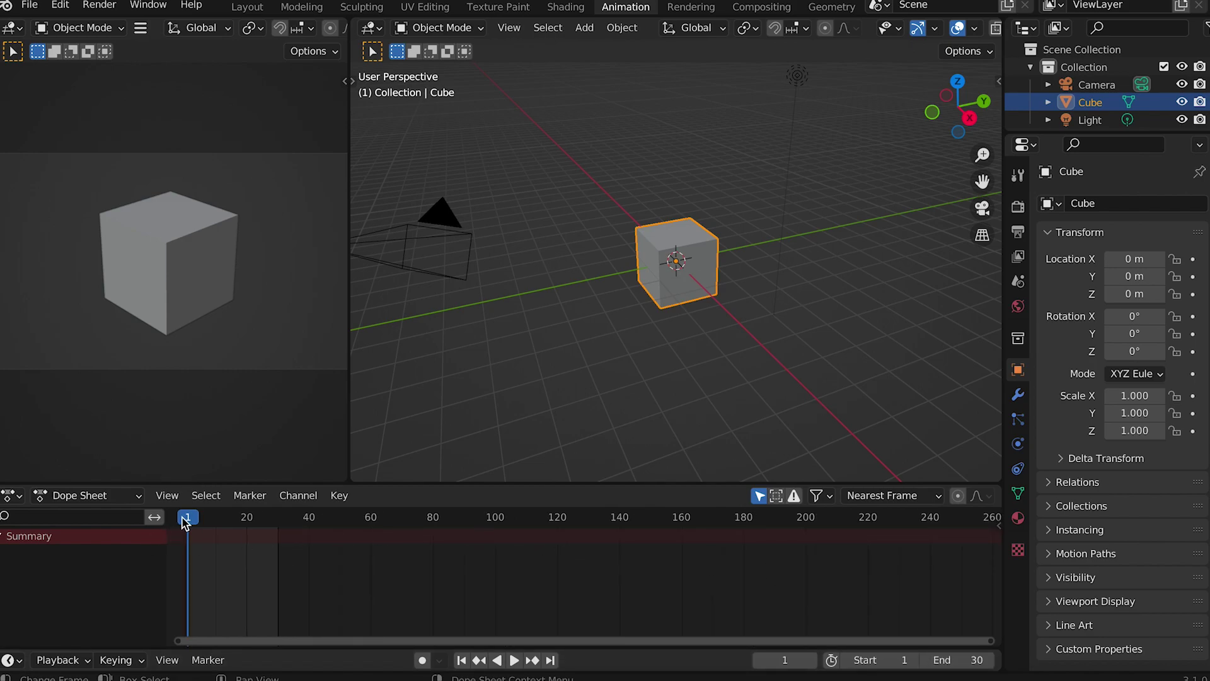
pyautogui.moveTo(187, 523)
pyautogui.mouseDown()
pyautogui.moveTo(417, 526)
pyautogui.moveTo(188, 527)
pyautogui.mouseUp()
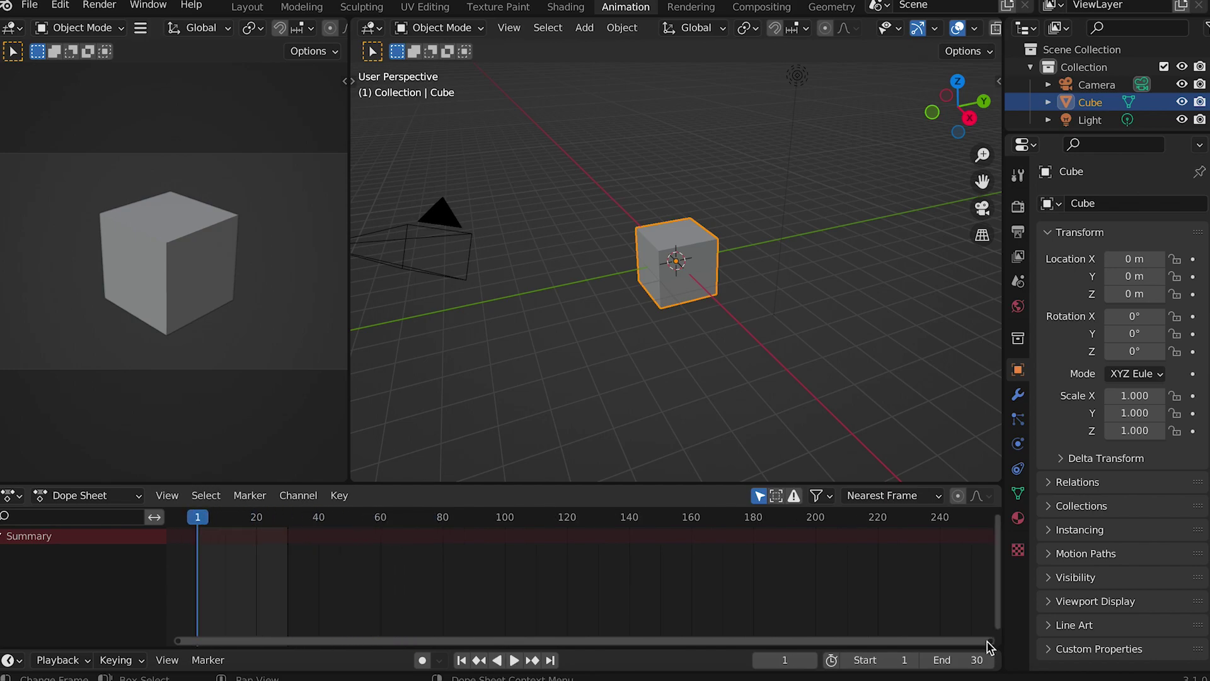
pyautogui.moveTo(988, 643); pyautogui.dragTo(386, 632)
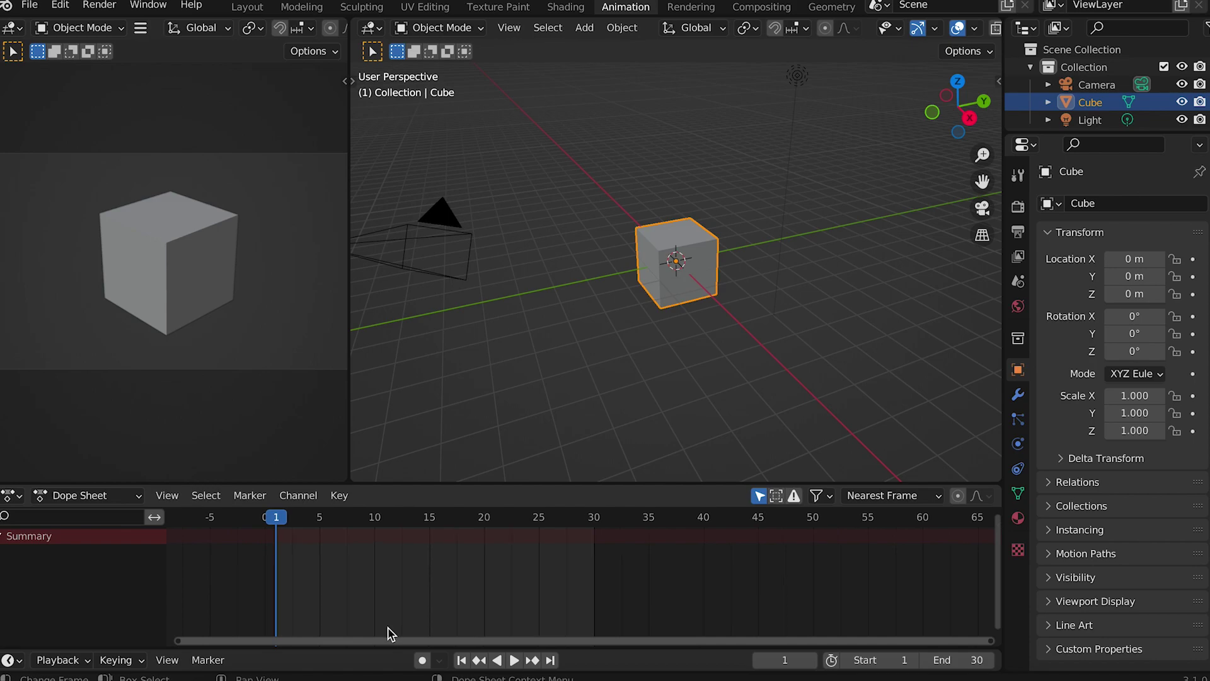
pyautogui.moveTo(279, 523); pyautogui.dragTo(271, 523)
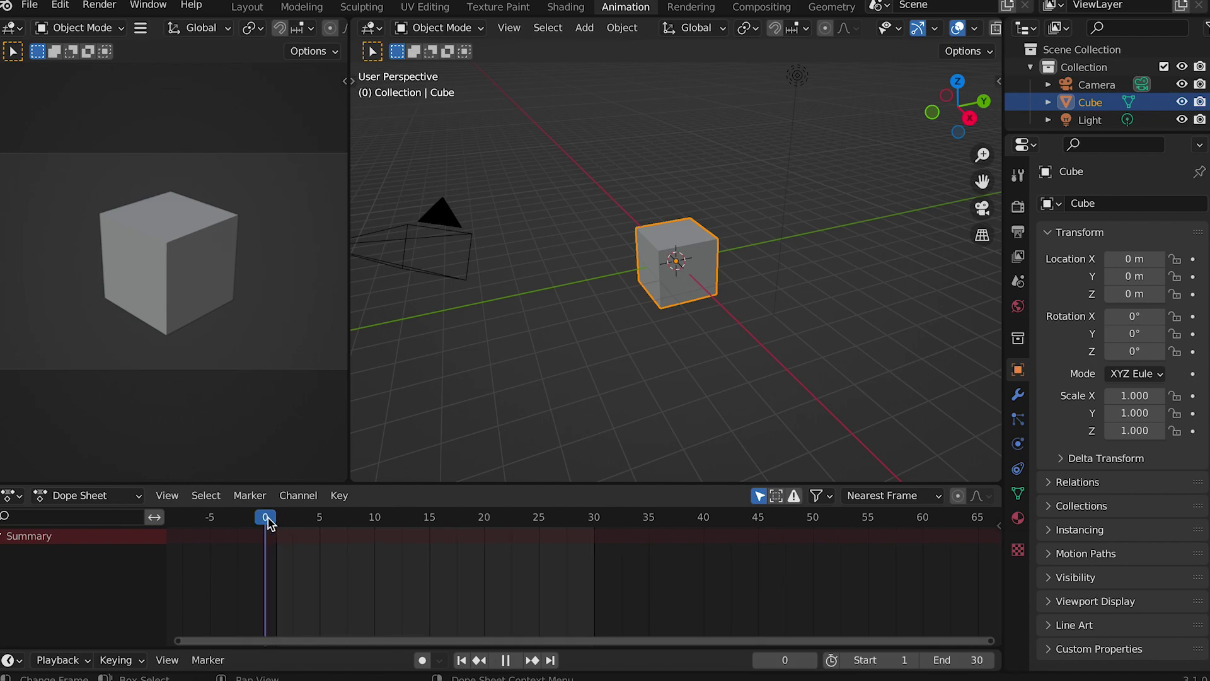
# Insert Location keyframes on the cube at frames 0 and 30.
pyautogui.press('i')
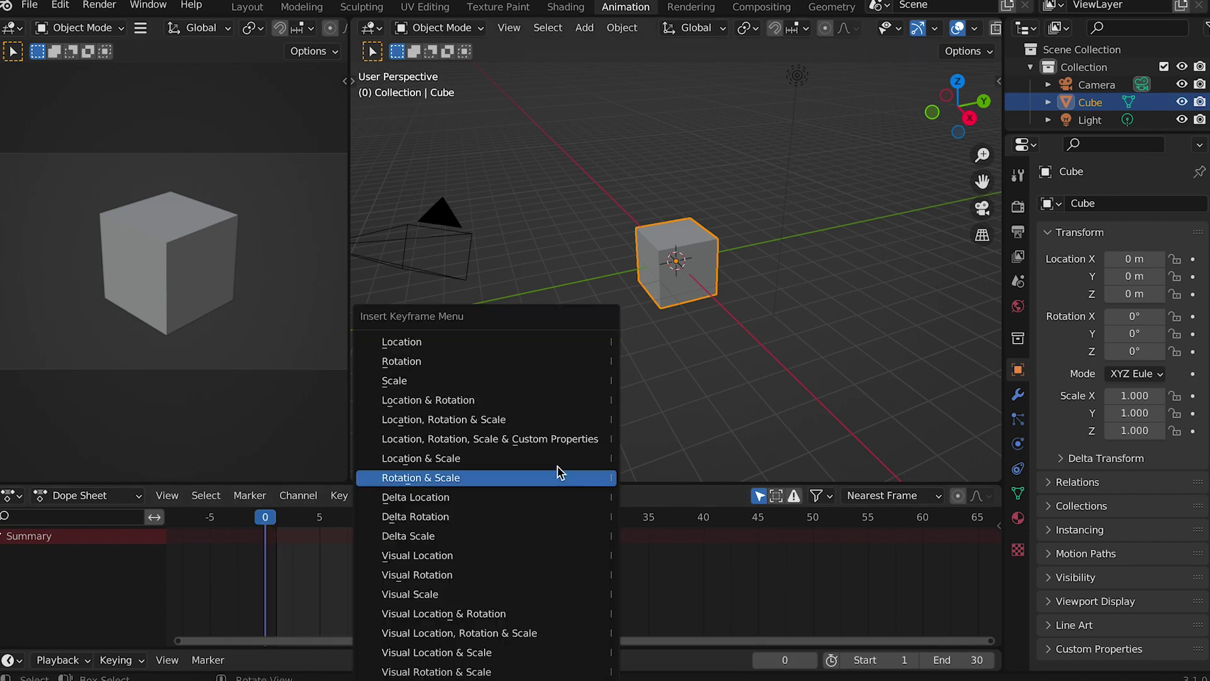
pyautogui.click(543, 342)
pyautogui.press('space')
pyautogui.press('space')
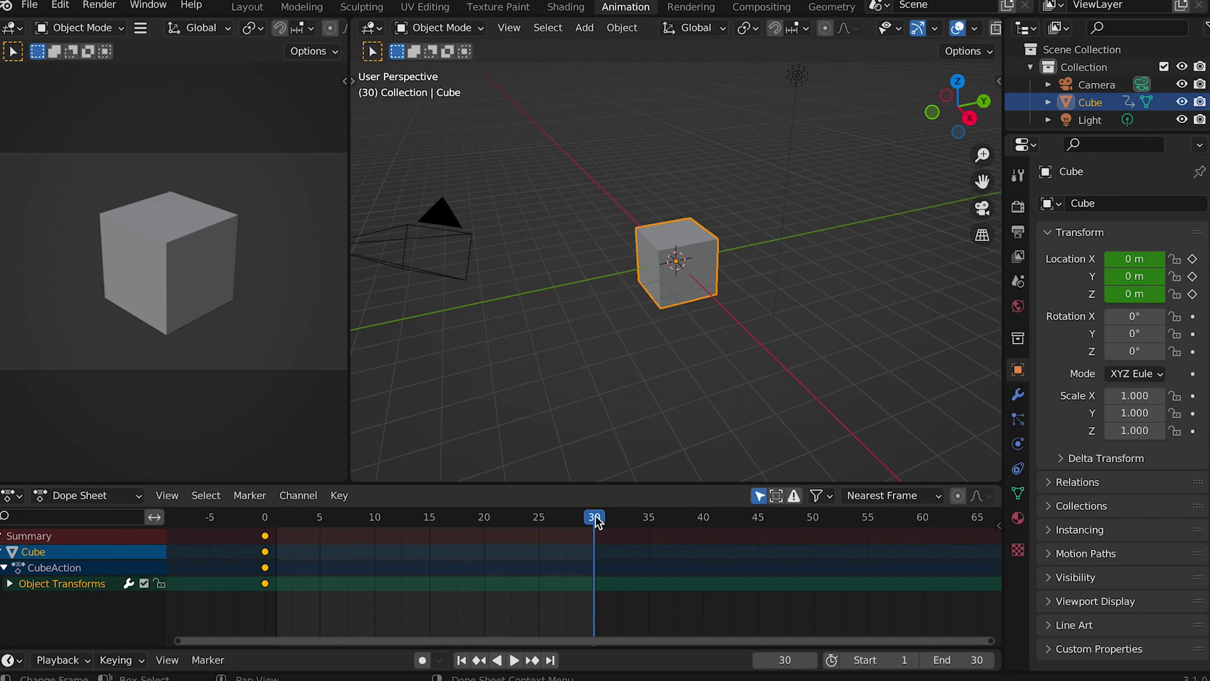
pyautogui.press('i')
pyautogui.click(605, 341)
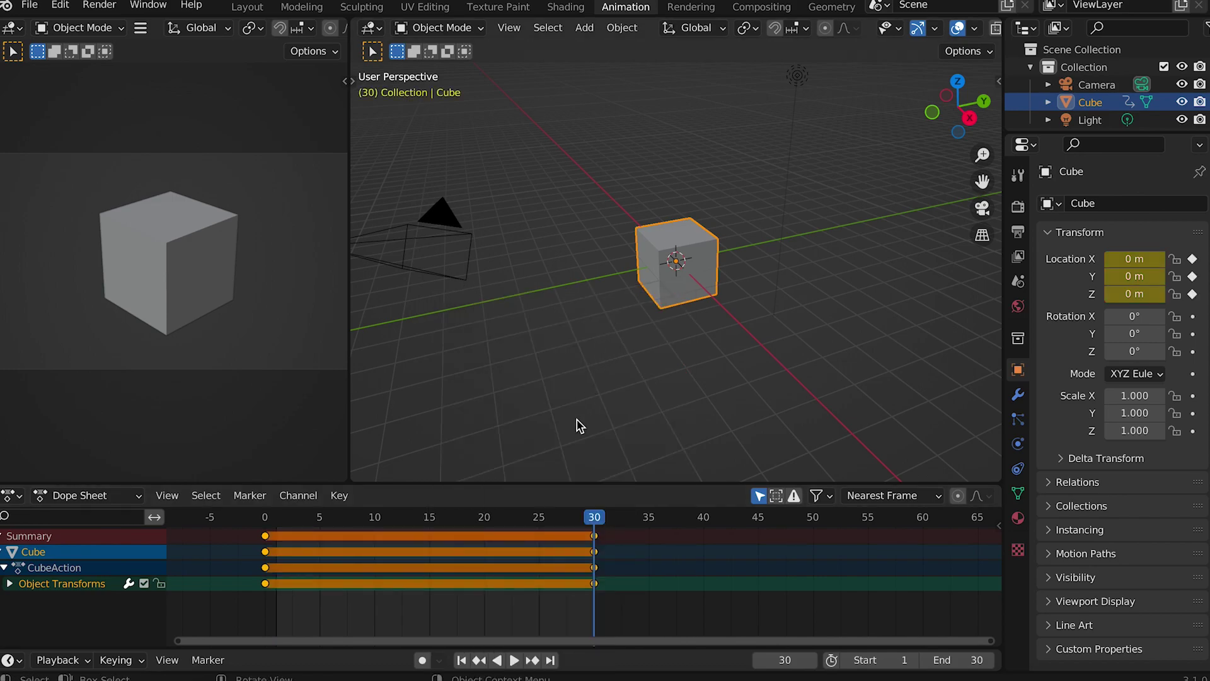
# At frame 15, raise the cube along Z to about 3.45 and key its Location.
pyautogui.moveTo(599, 524); pyautogui.dragTo(434, 524)
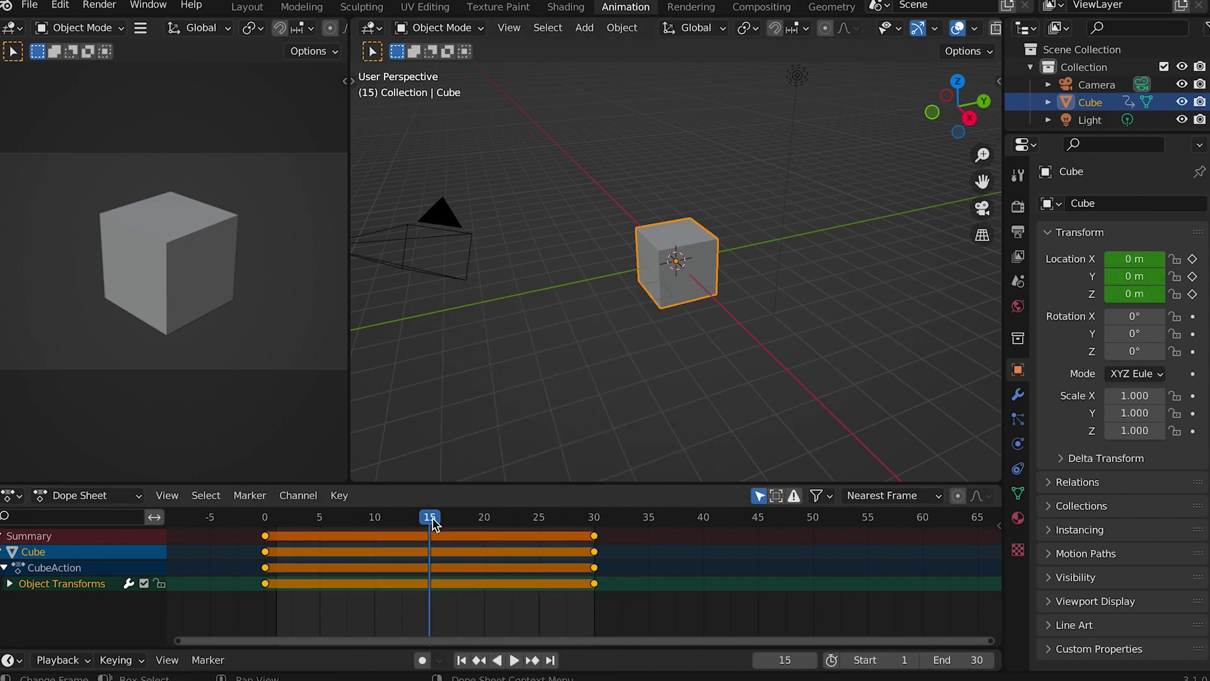
pyautogui.press('g')
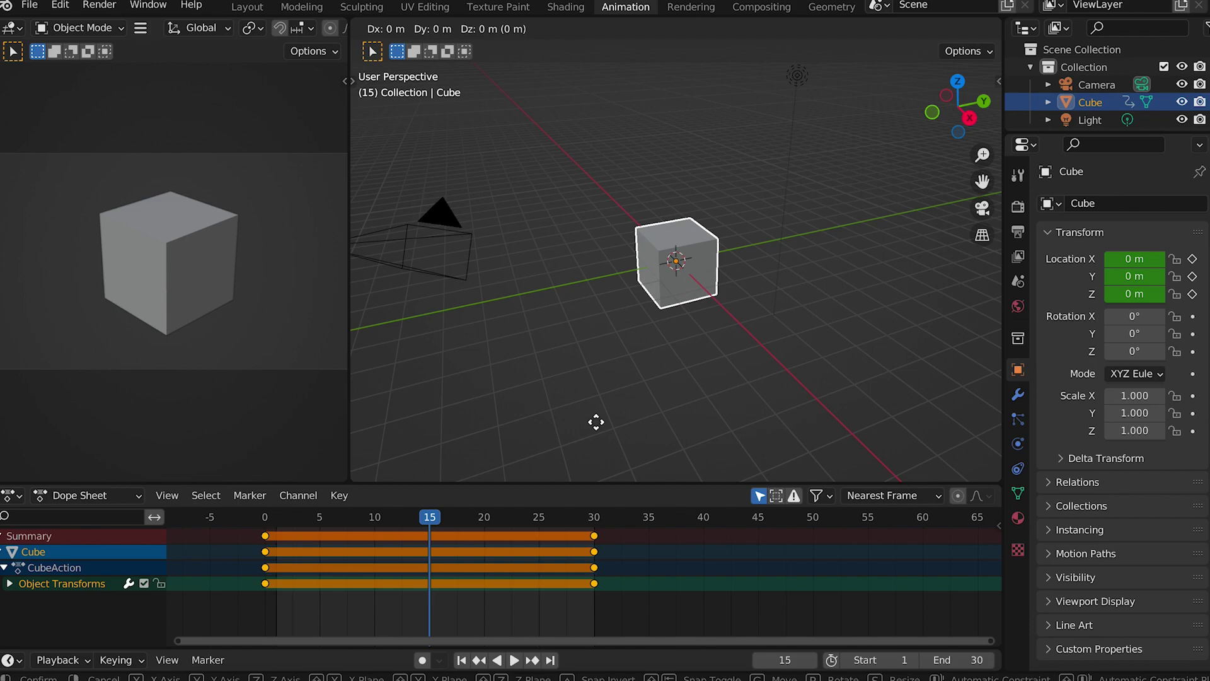
pyautogui.press('z')
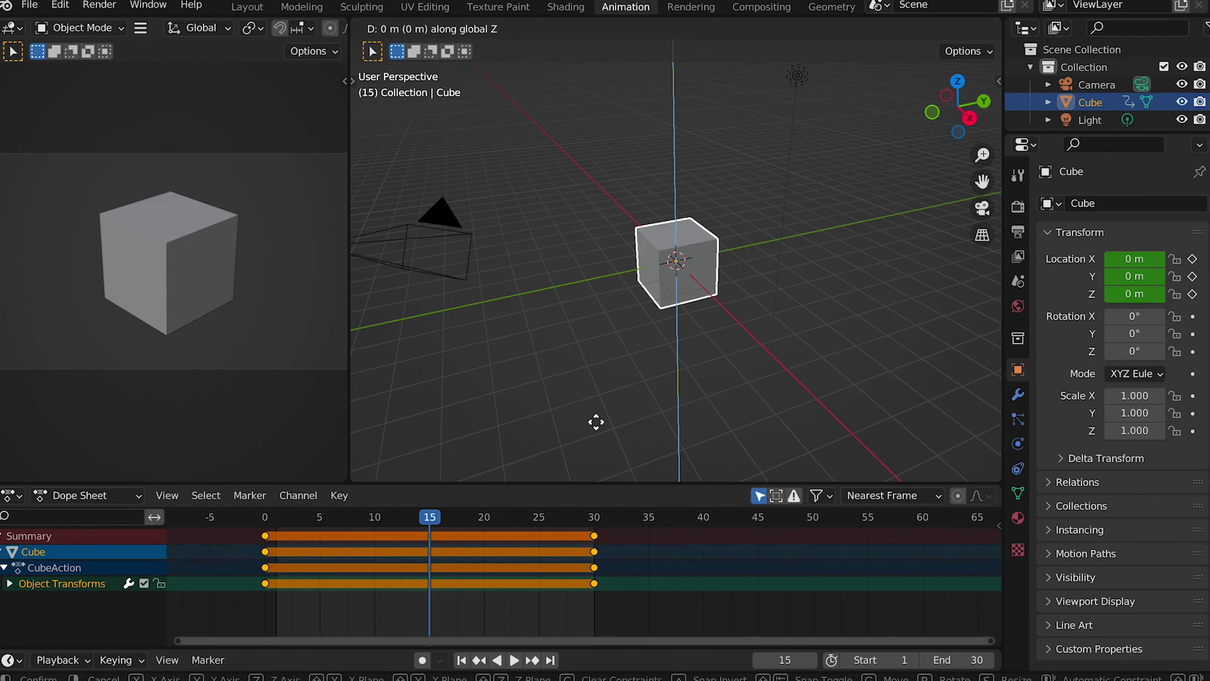
pyautogui.click(604, 304)
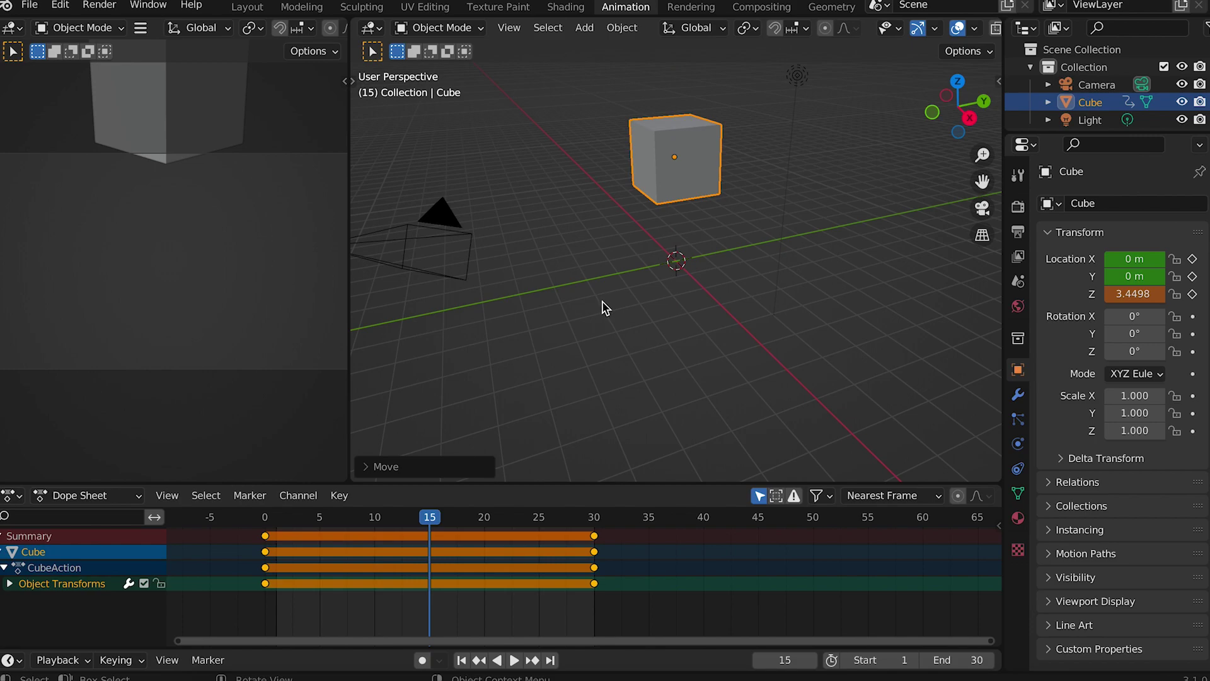
pyautogui.press('i')
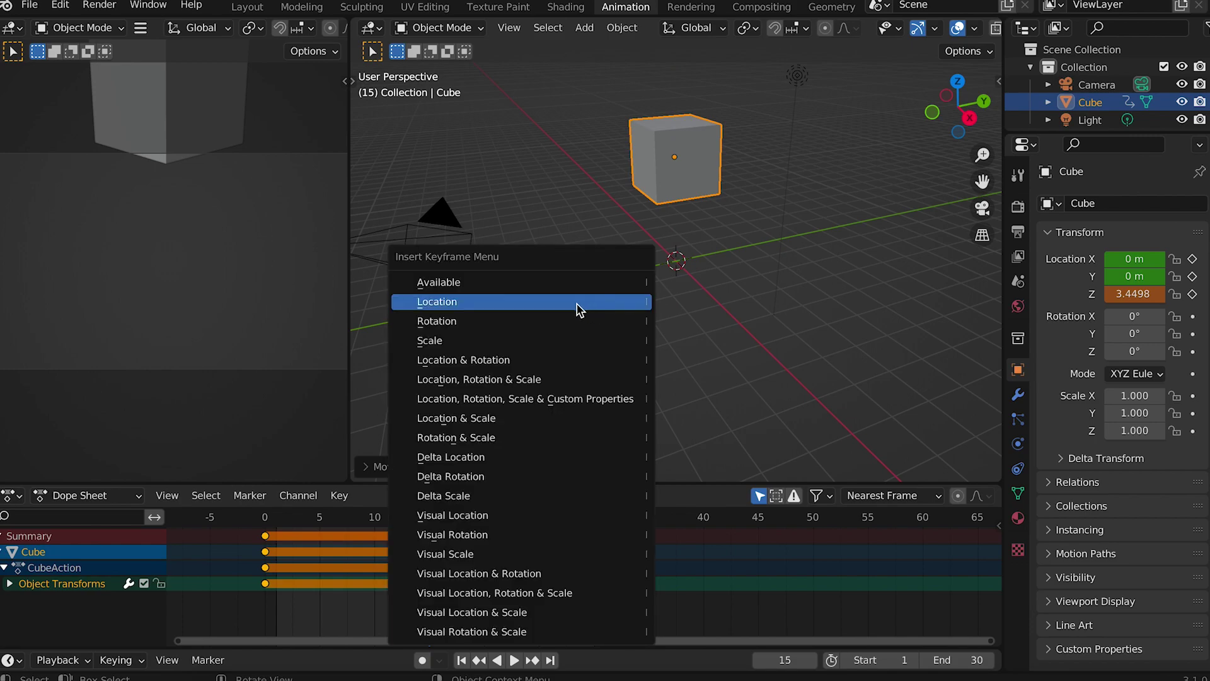
pyautogui.click(578, 310)
# Play the cube's bounce animation from frame 0 to 30.
pyautogui.press('space')
pyautogui.click(252, 522)
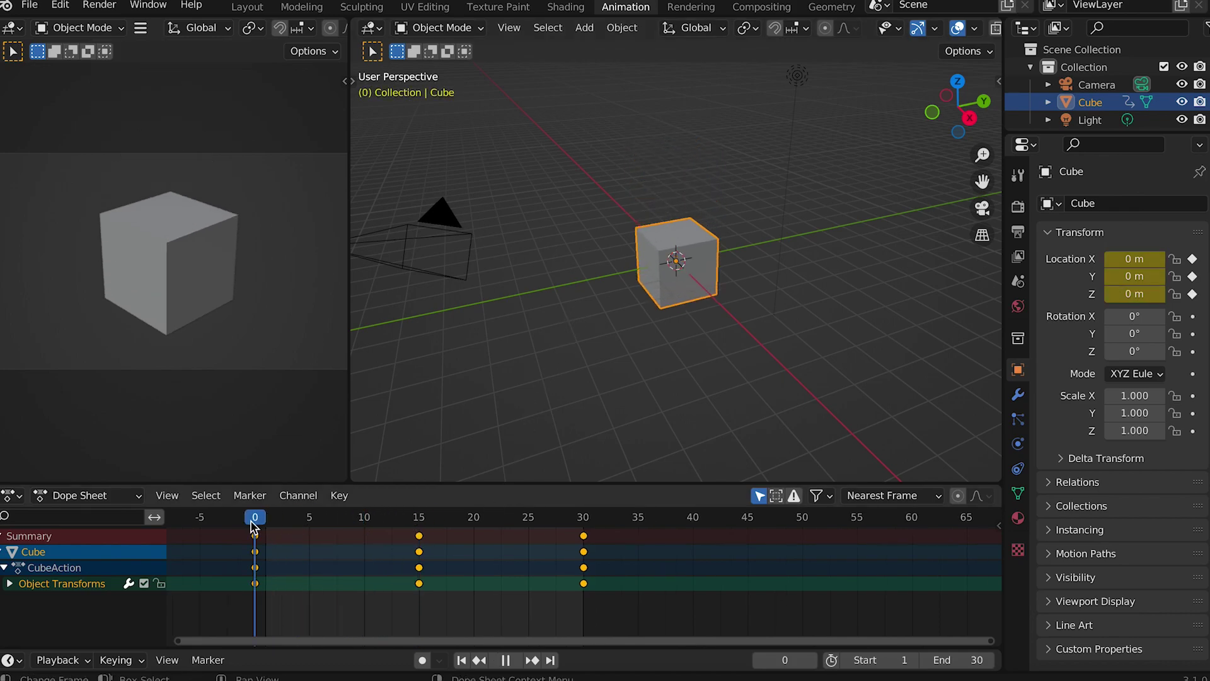
pyautogui.moveTo(246, 526); pyautogui.dragTo(417, 523)
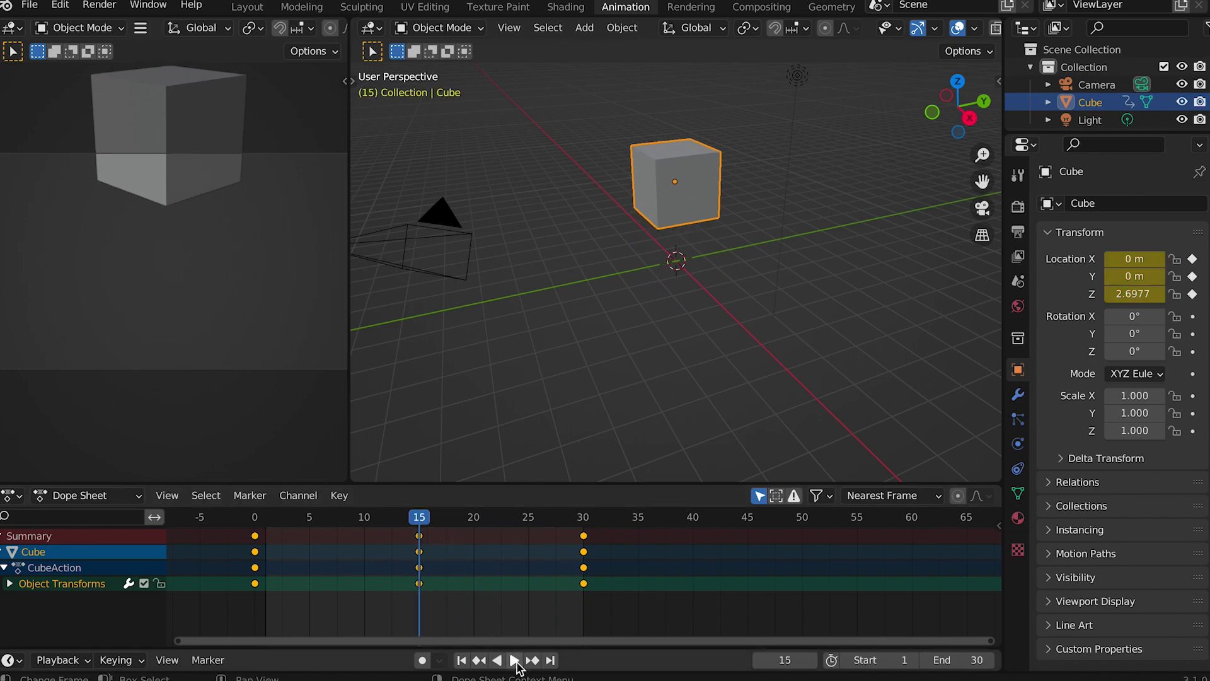
pyautogui.click(514, 660)
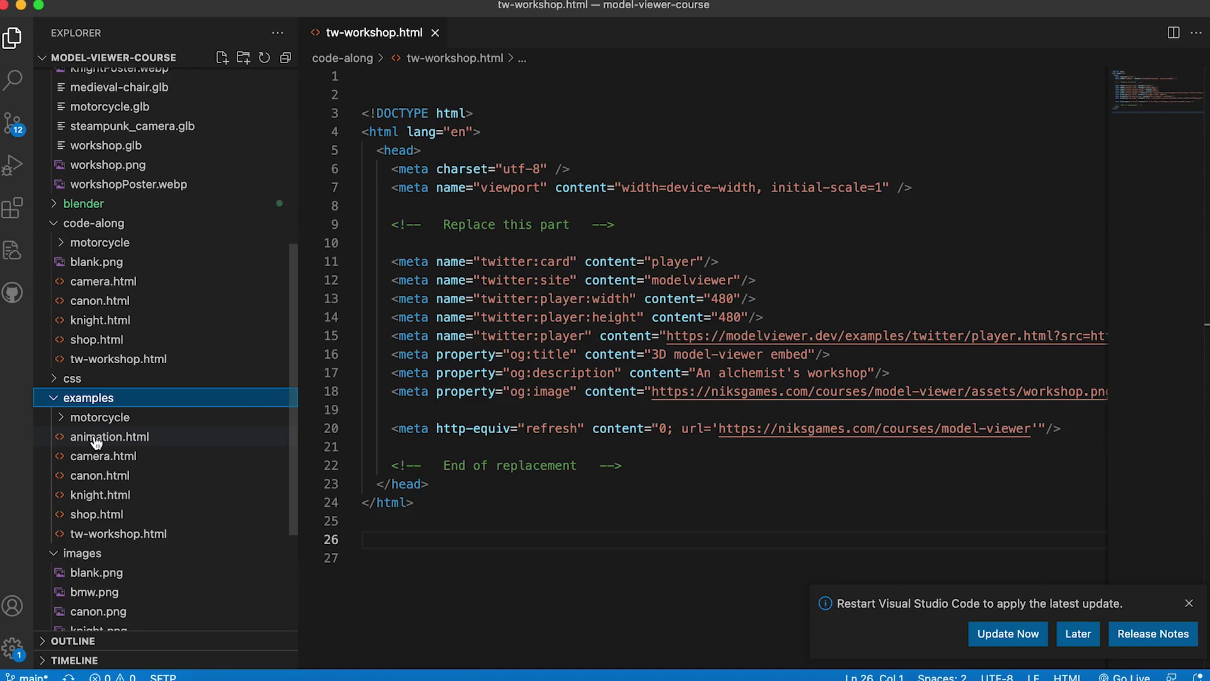
# Open examples/animation.html in the editor and bring up its context menu.
pyautogui.click(96, 439)
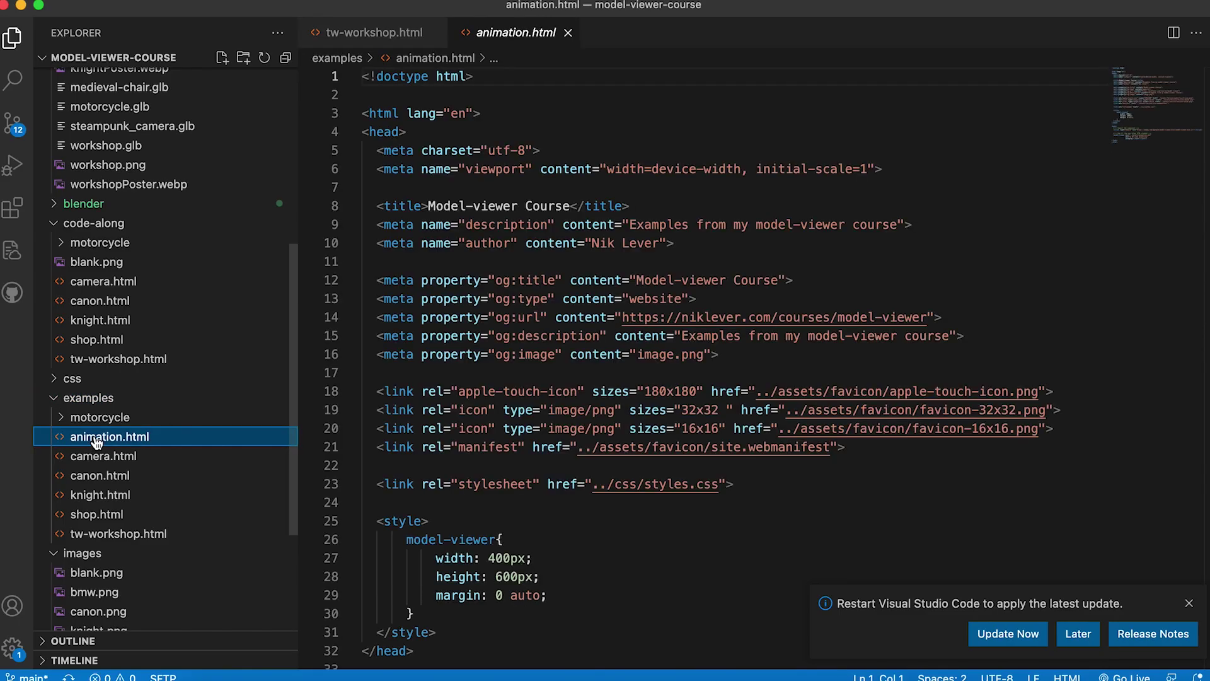
pyautogui.rightClick(97, 440)
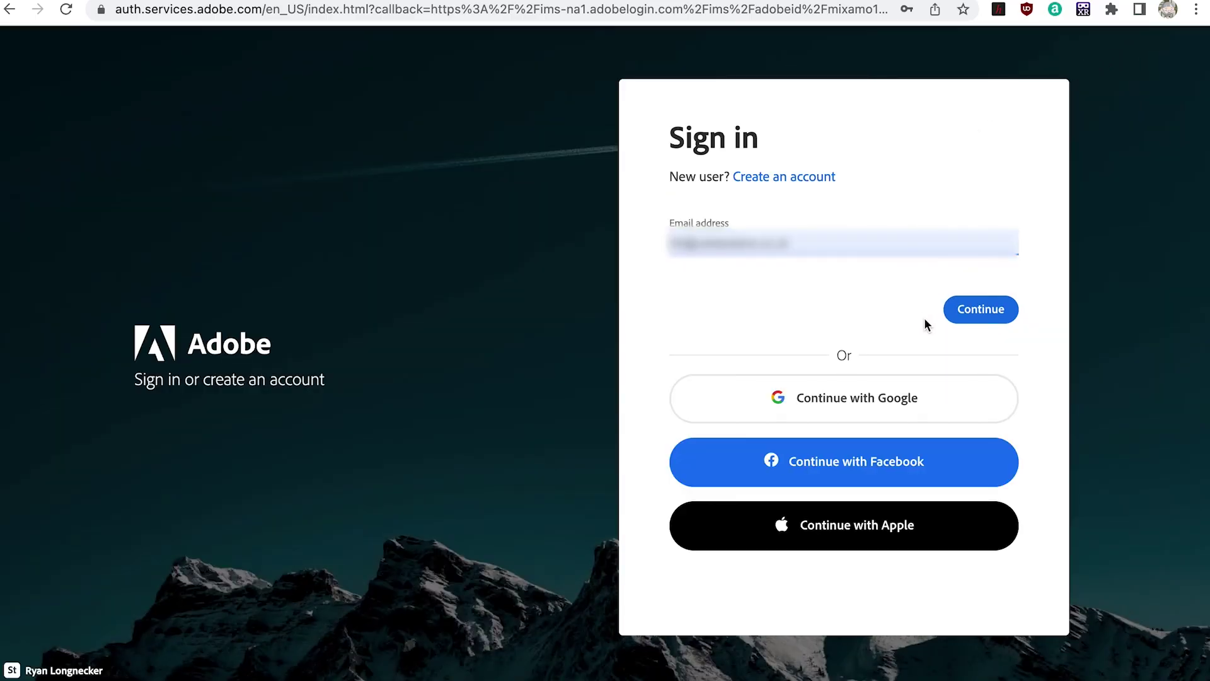
# Sign in to Mixamo, upload human_knight.fbx and accept the auto-rigged knight character.
pyautogui.click(967, 315)
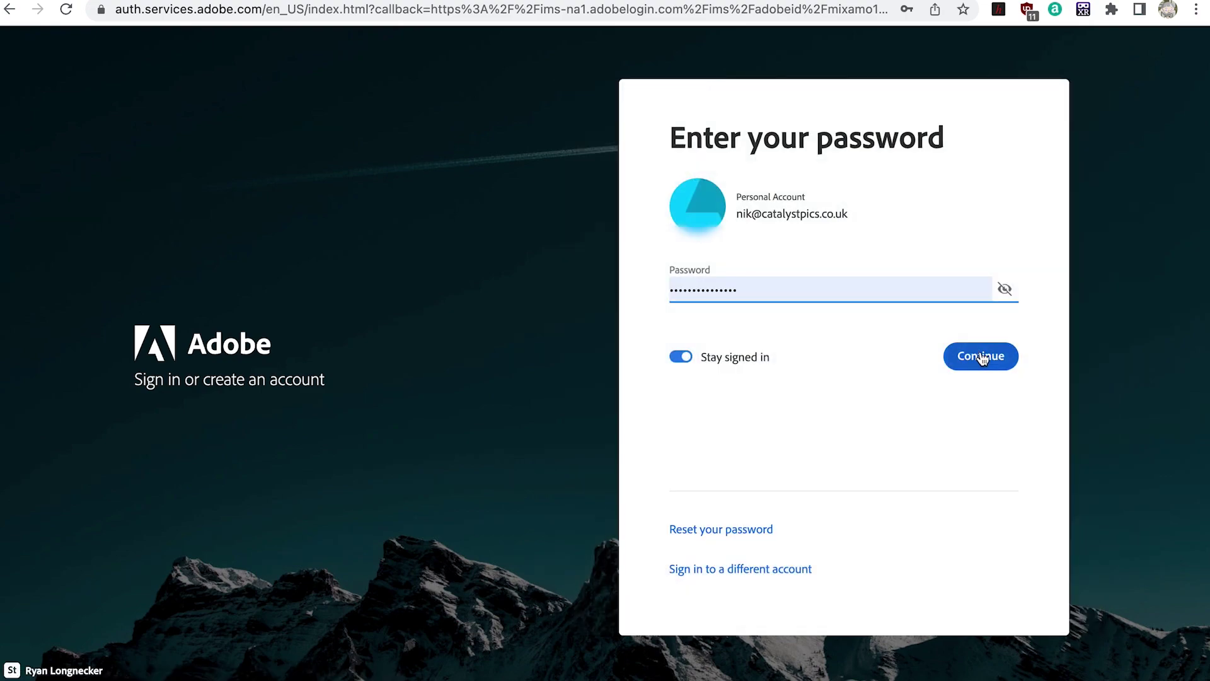
pyautogui.click(981, 356)
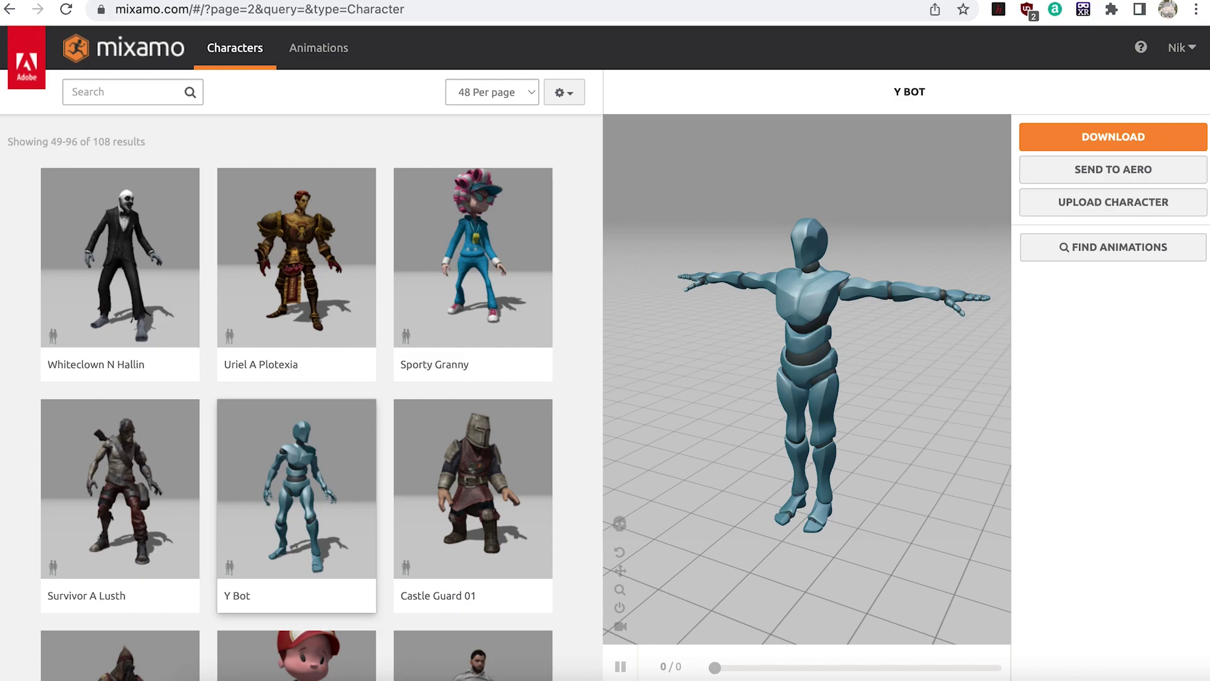
pyautogui.click(1128, 206)
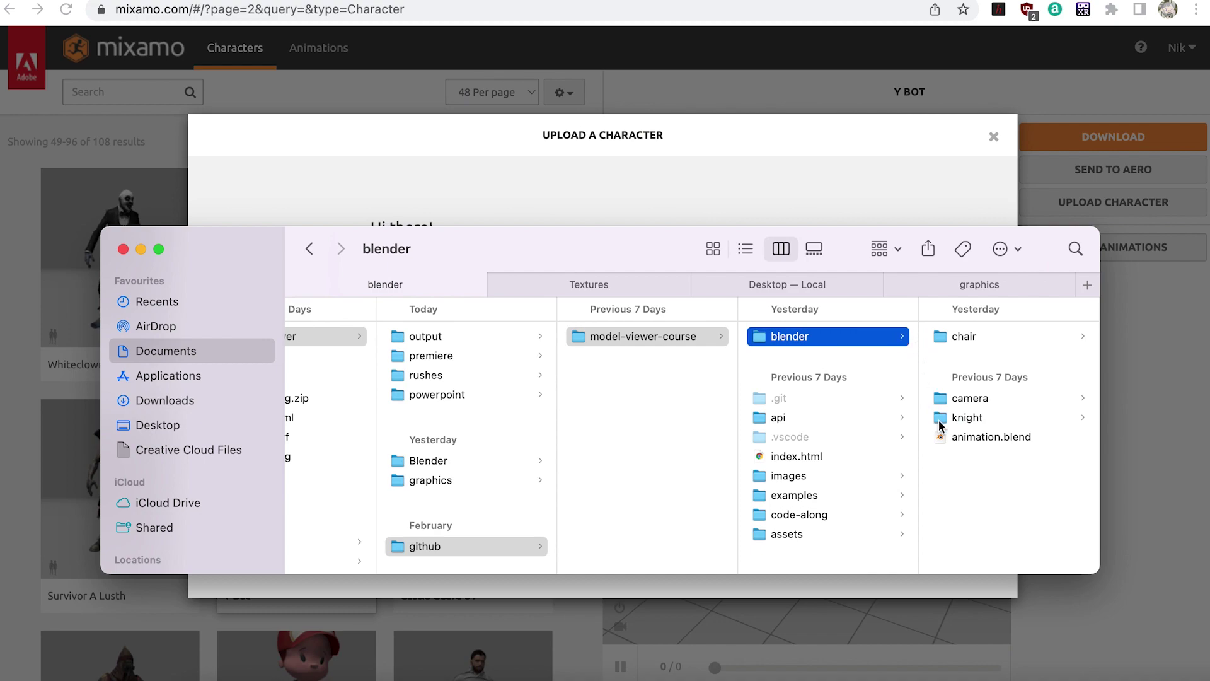
pyautogui.click(940, 419)
pyautogui.moveTo(632, 237); pyautogui.dragTo(630, 99)
pyautogui.moveTo(981, 220); pyautogui.dragTo(698, 500)
pyautogui.moveTo(697, 500); pyautogui.dragTo(698, 500)
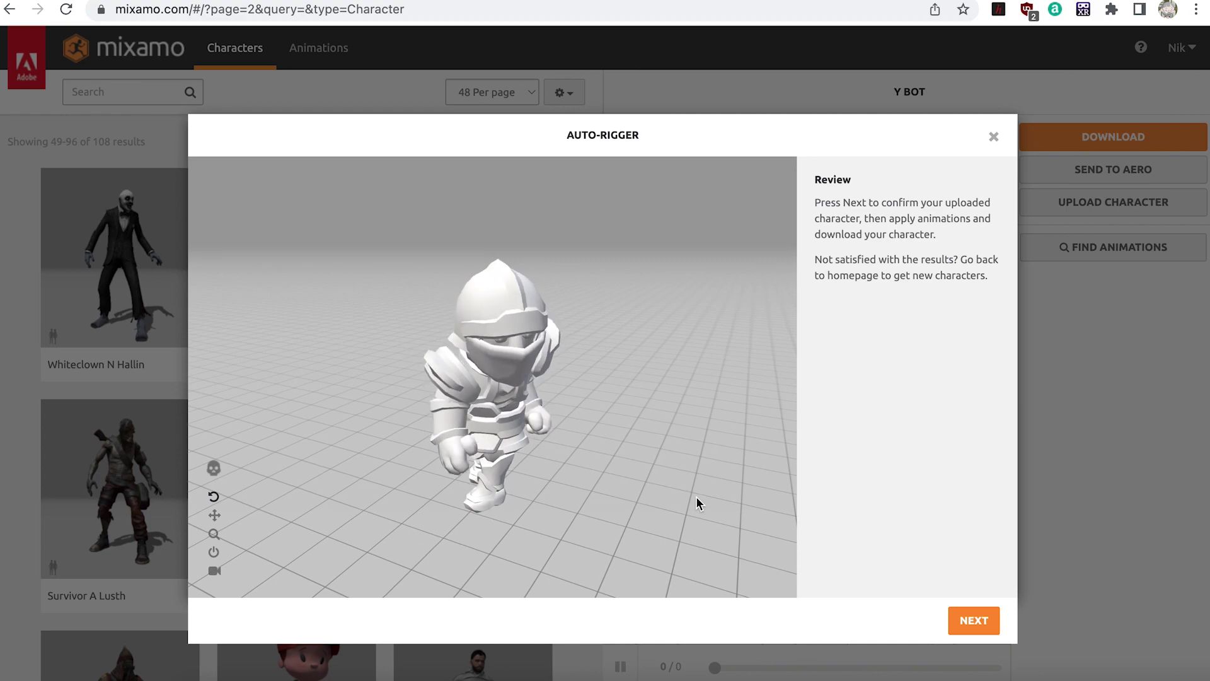
pyautogui.click(976, 620)
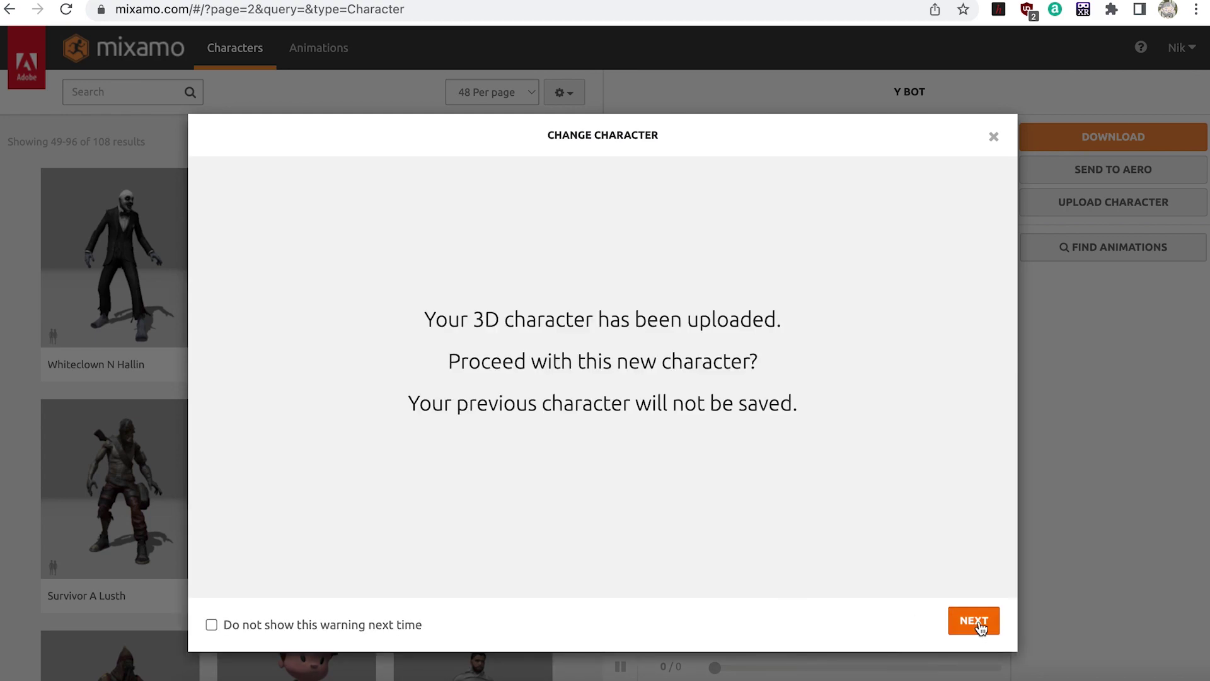
pyautogui.click(976, 621)
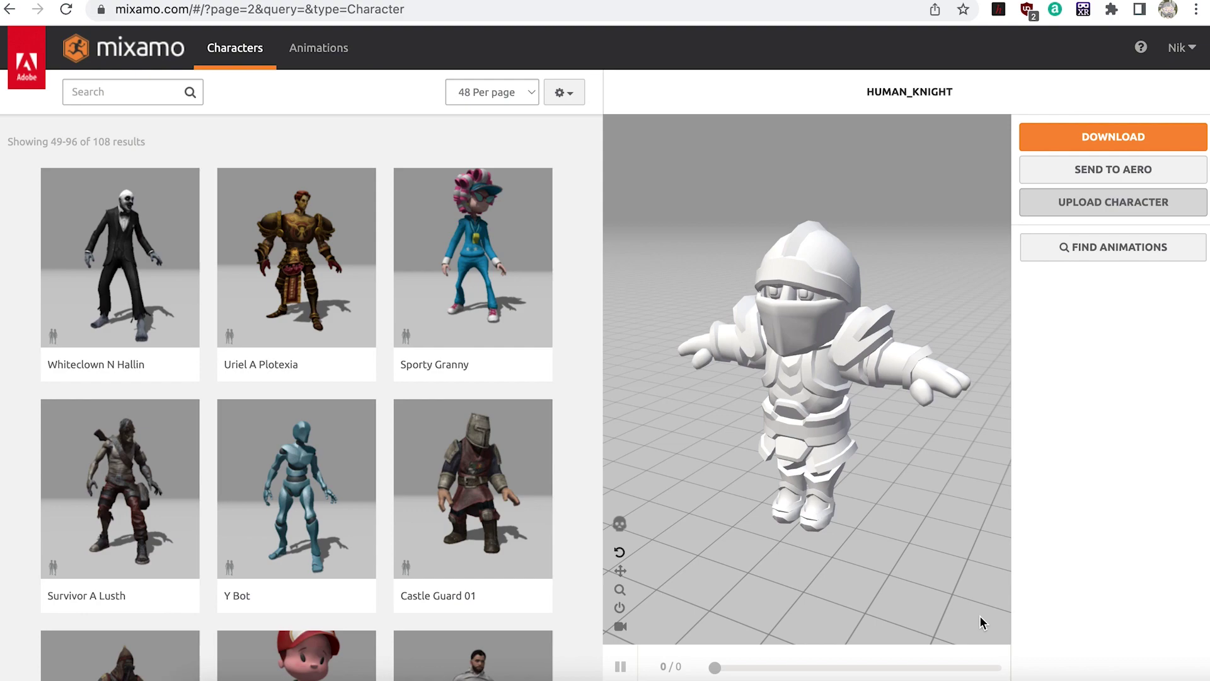
# Search Mixamo animations for 'idle' and apply Idle to the knight.
pyautogui.click(334, 49)
pyautogui.click(116, 90)
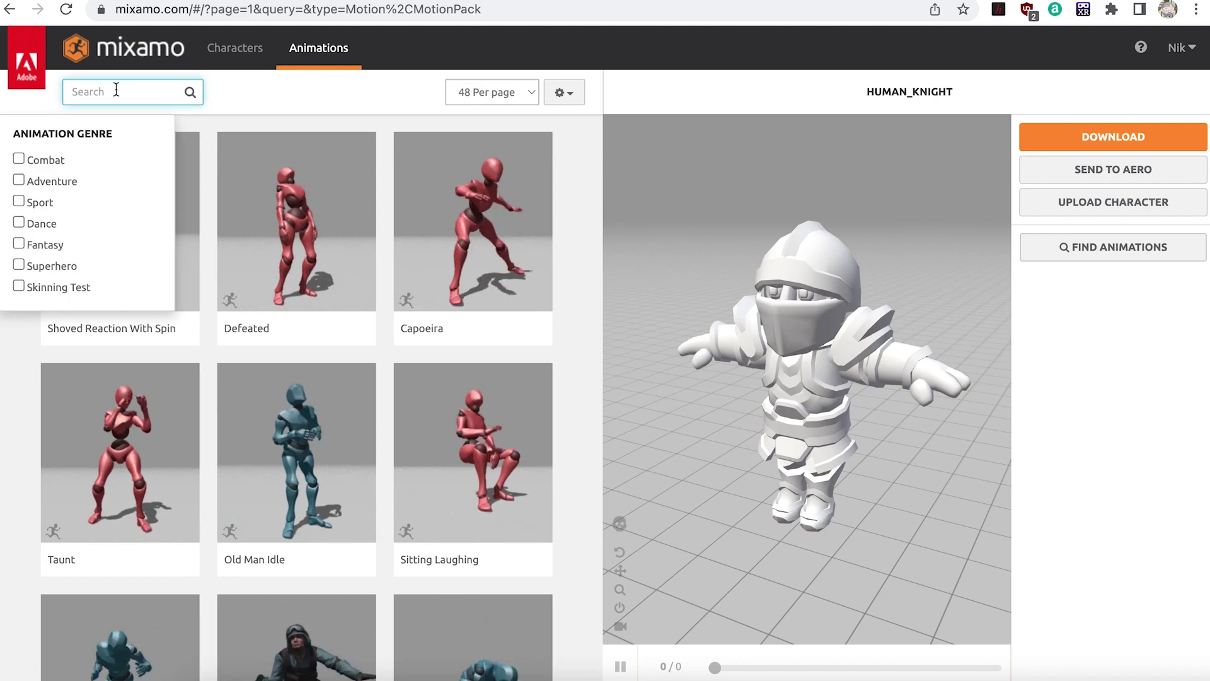
pyautogui.write('idle')
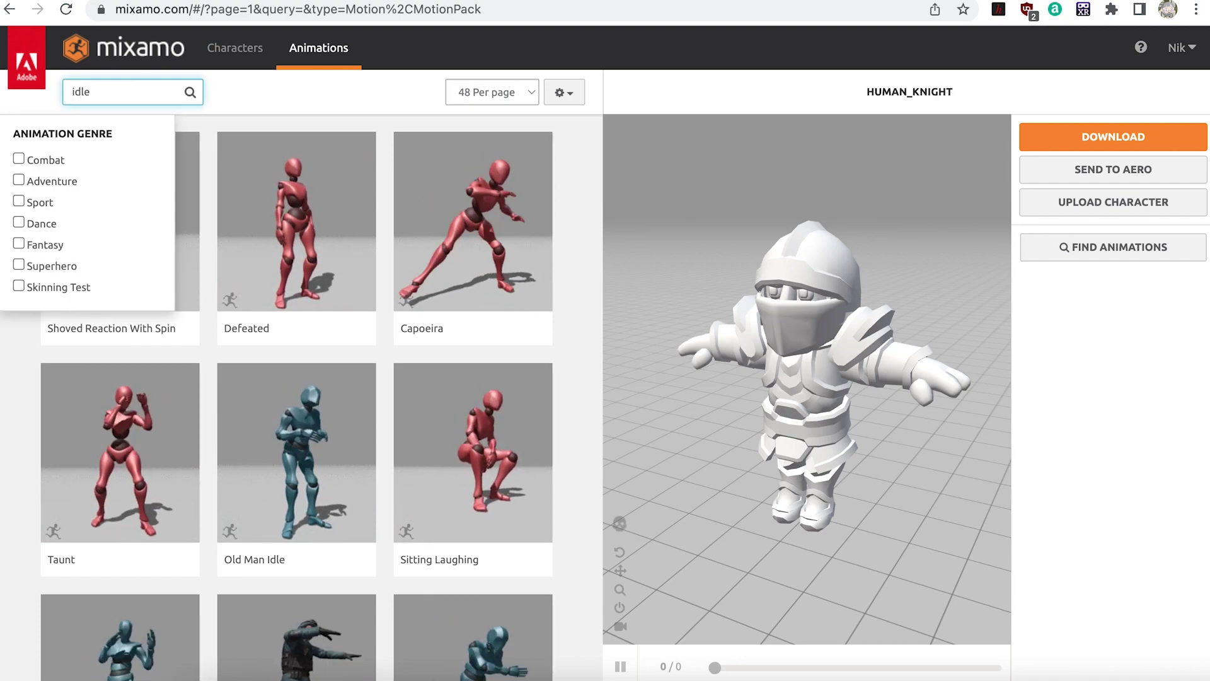
pyautogui.press('Return')
pyautogui.scroll(-3, 457, 480)
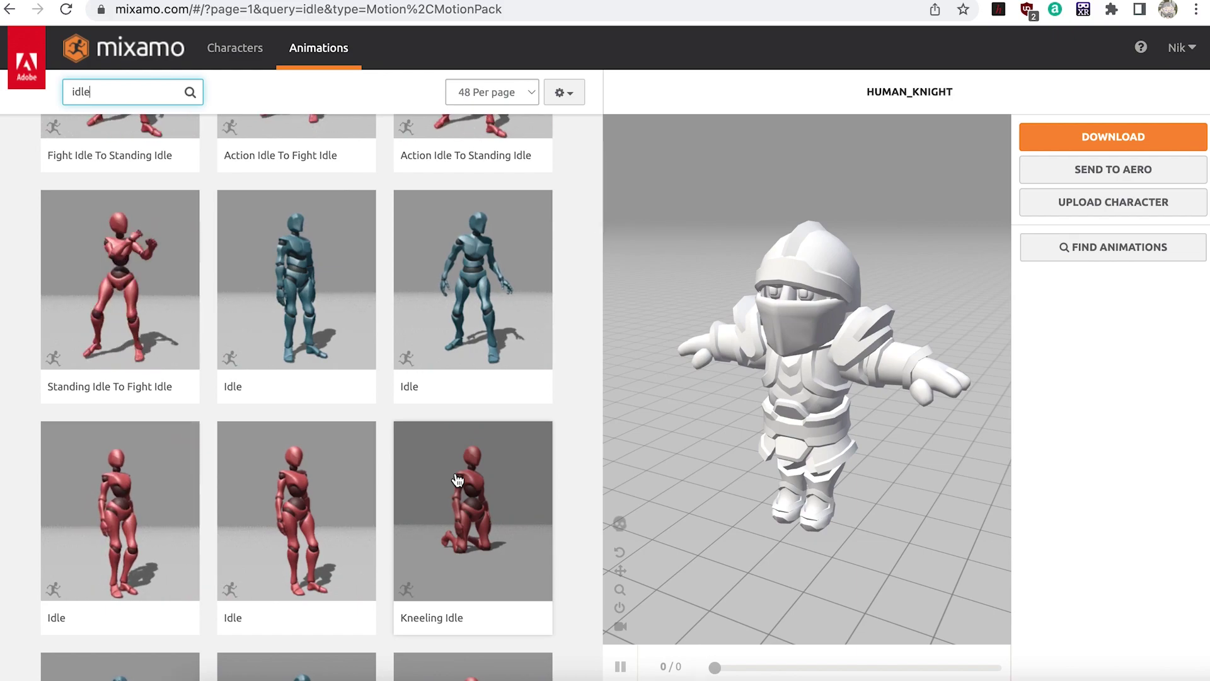
pyautogui.click(451, 297)
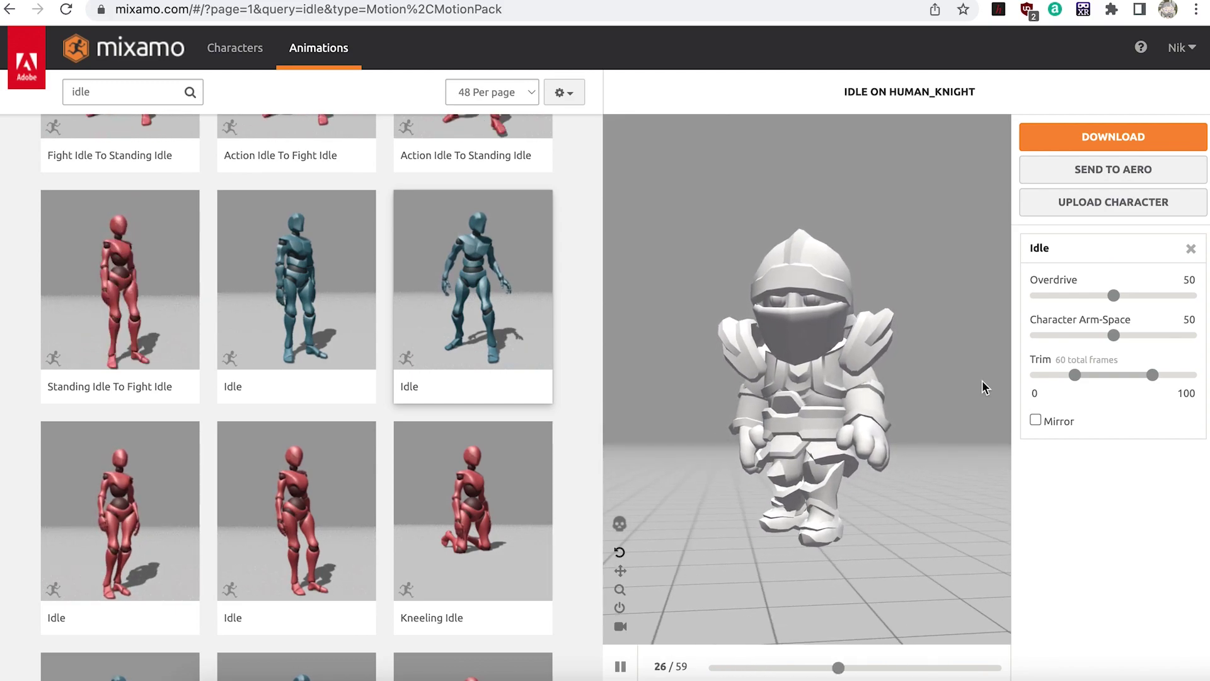
# Set arm space to 64 and download Idle as FBX Binary, 30 fps, with skin.
pyautogui.moveTo(1118, 340); pyautogui.dragTo(1139, 340)
pyautogui.click(1111, 139)
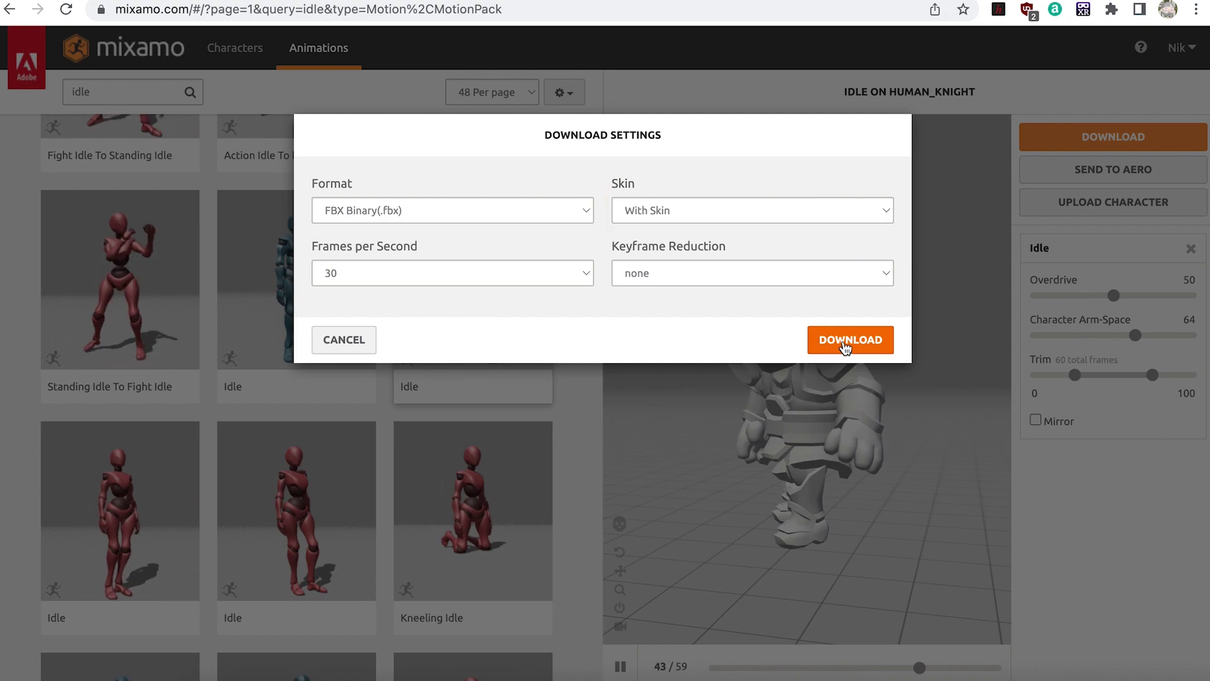
pyautogui.click(847, 340)
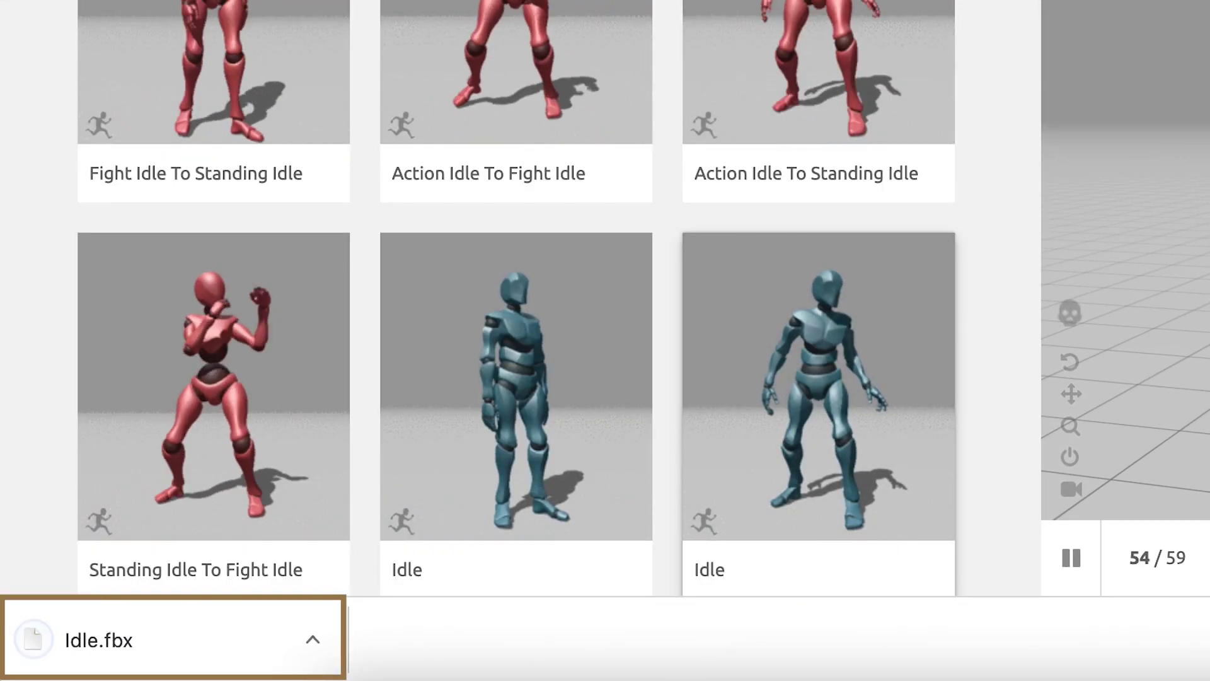
pyautogui.write('wal')
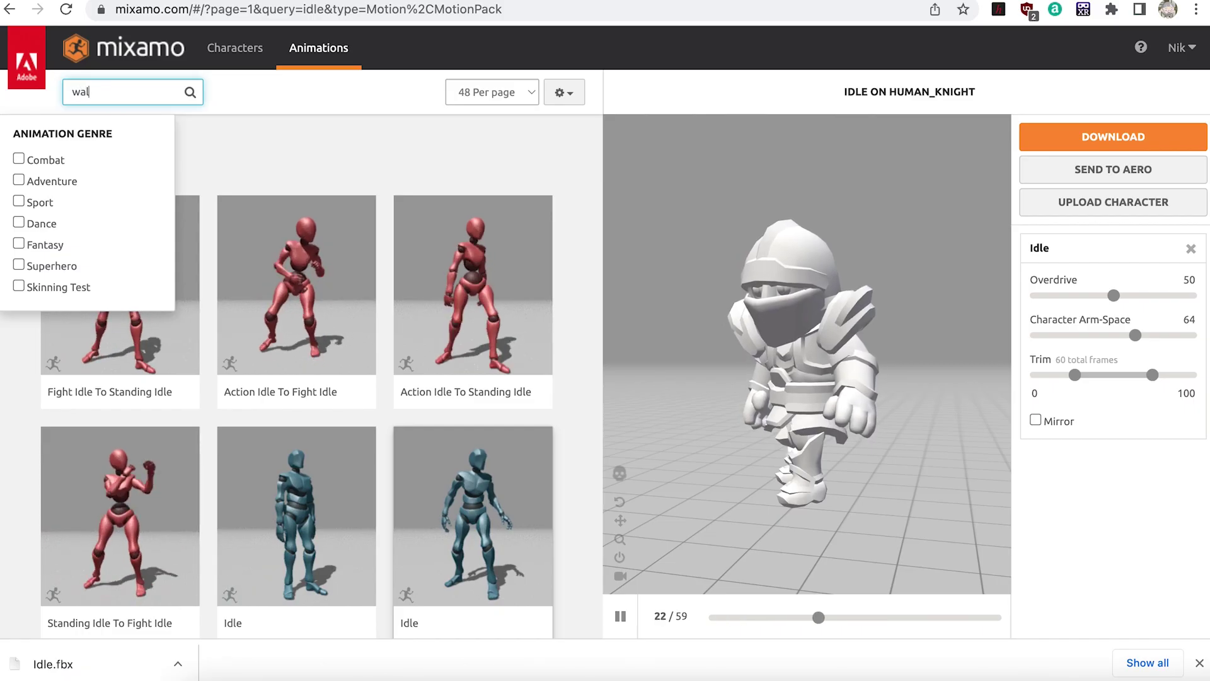
pyautogui.write('k')
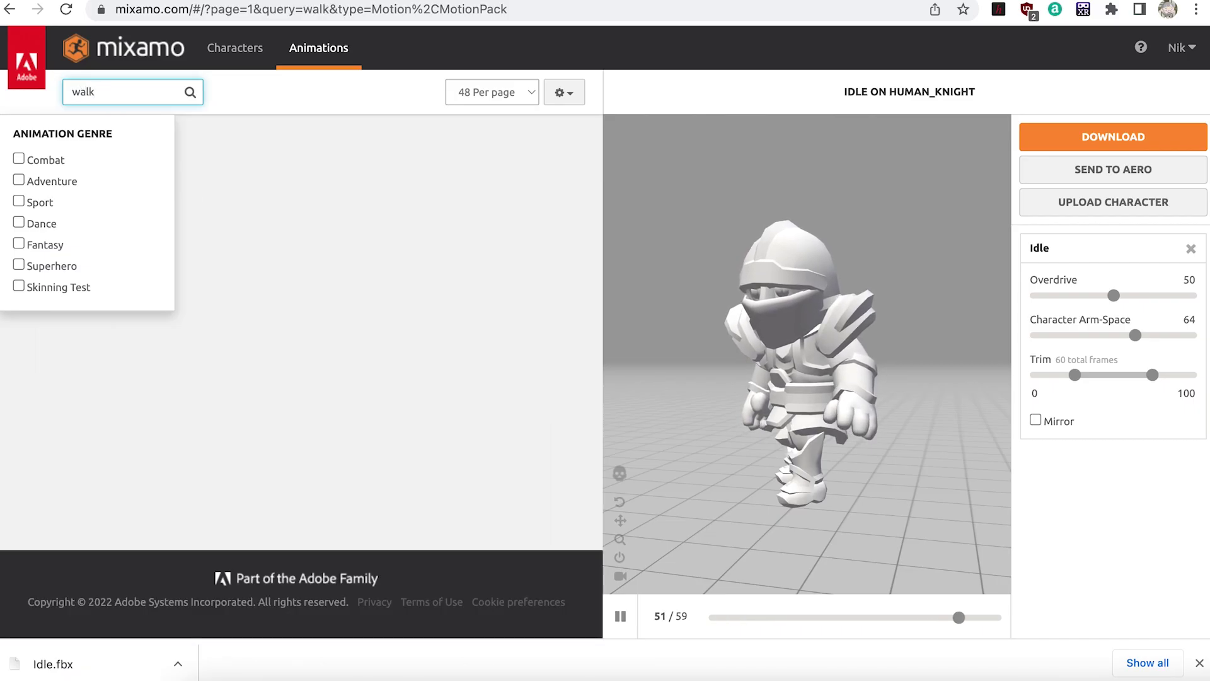
# Apply the Walking animation in place with Character Arm-Space raised from 50 to 64.
pyautogui.scroll(-5, 259, 307)
pyautogui.click(182, 296)
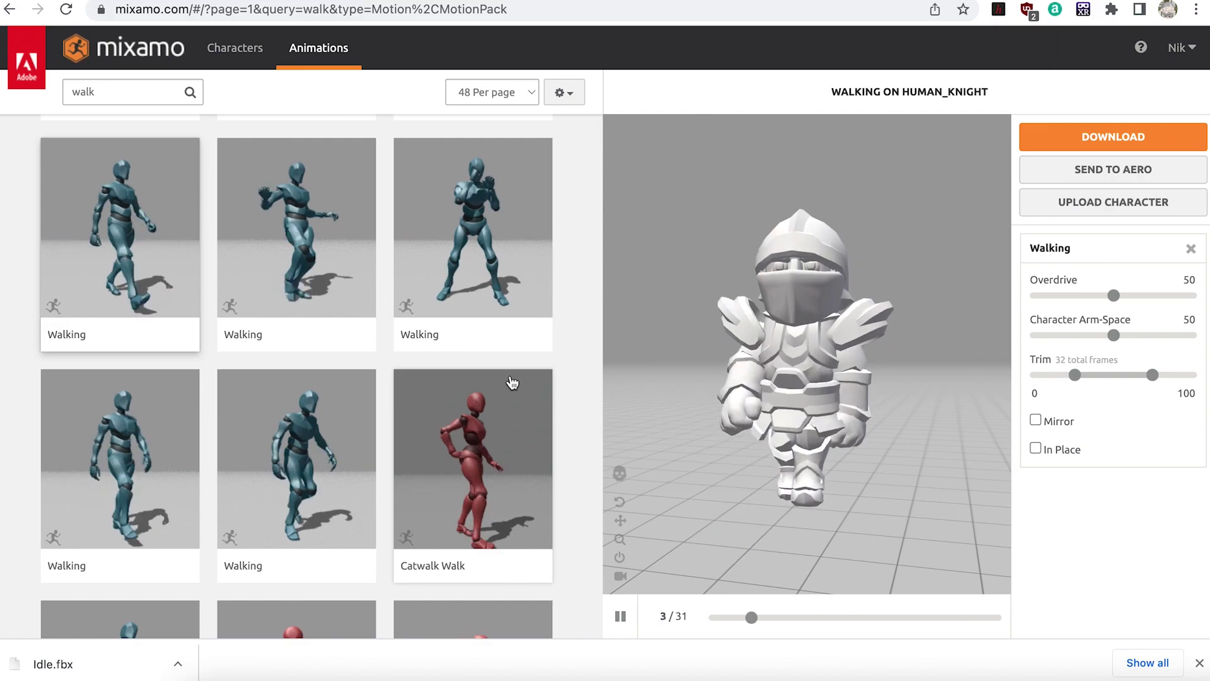
pyautogui.click(1035, 448)
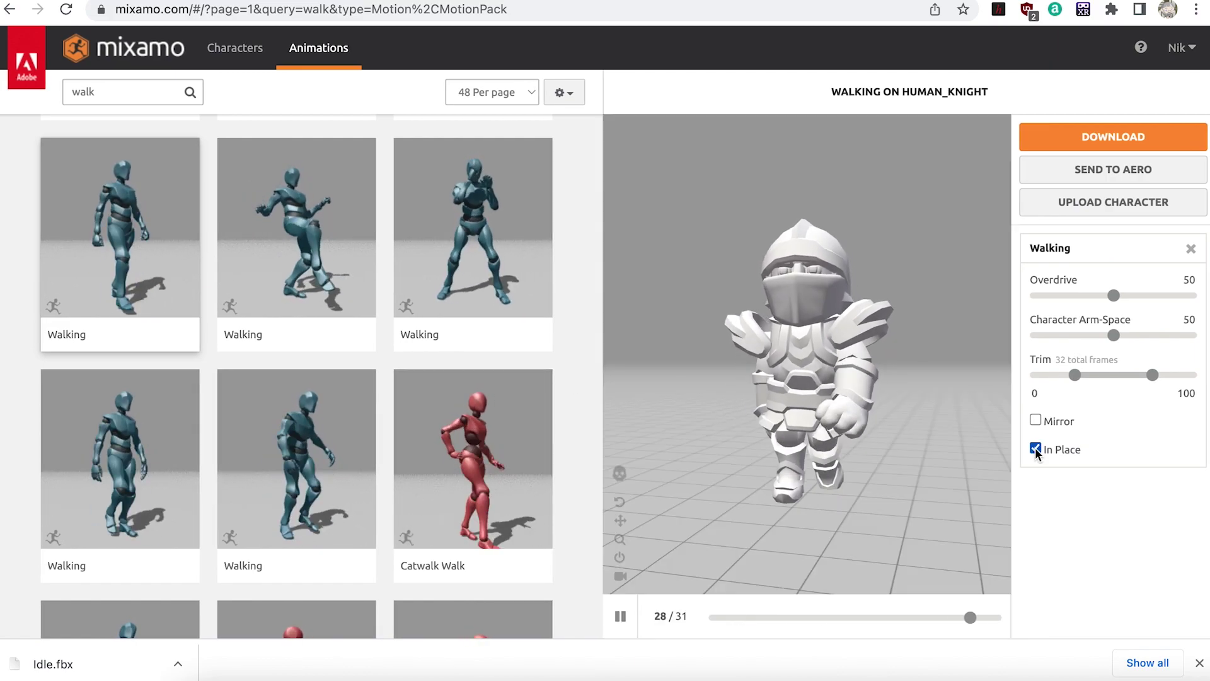
pyautogui.moveTo(1114, 335); pyautogui.dragTo(1134, 334)
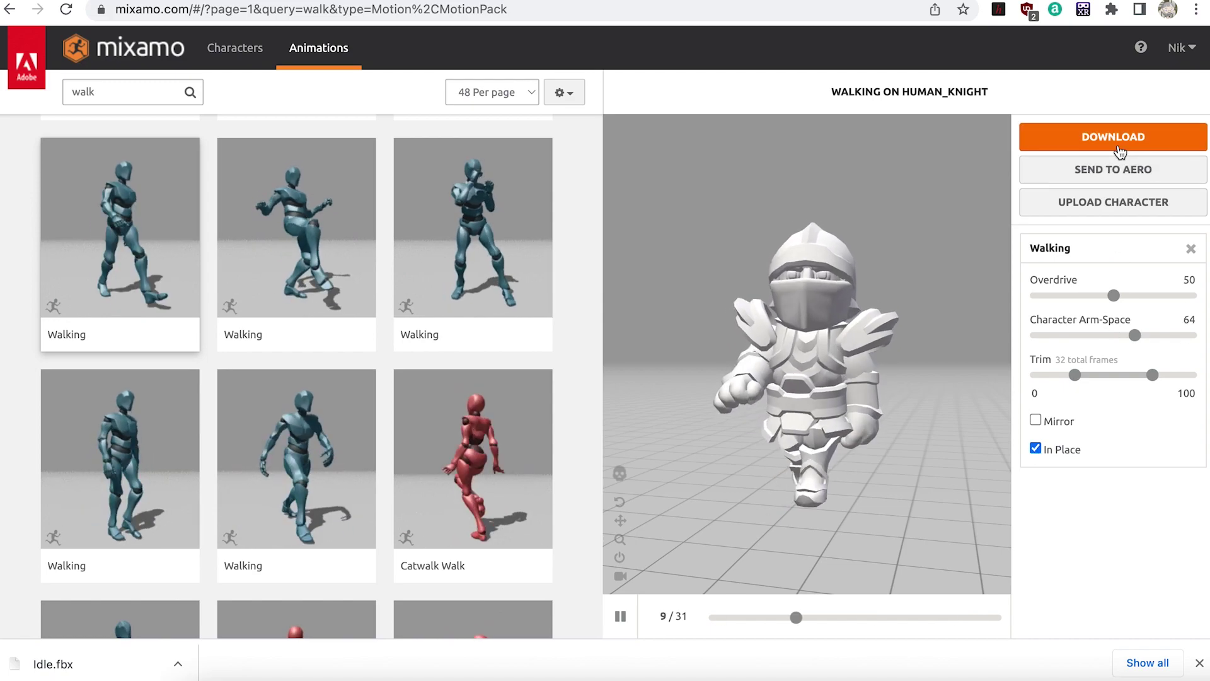
# Download Walking.fbx without skin and select the search text to replace it.
pyautogui.click(1103, 142)
pyautogui.click(833, 211)
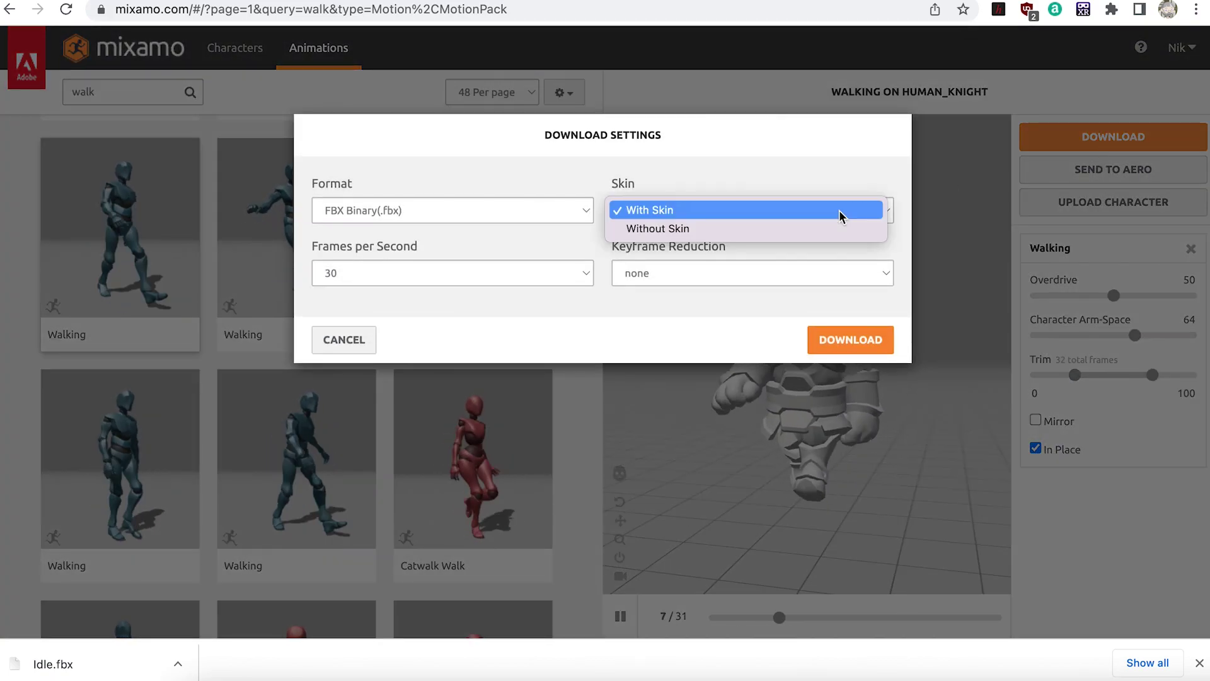
pyautogui.click(824, 231)
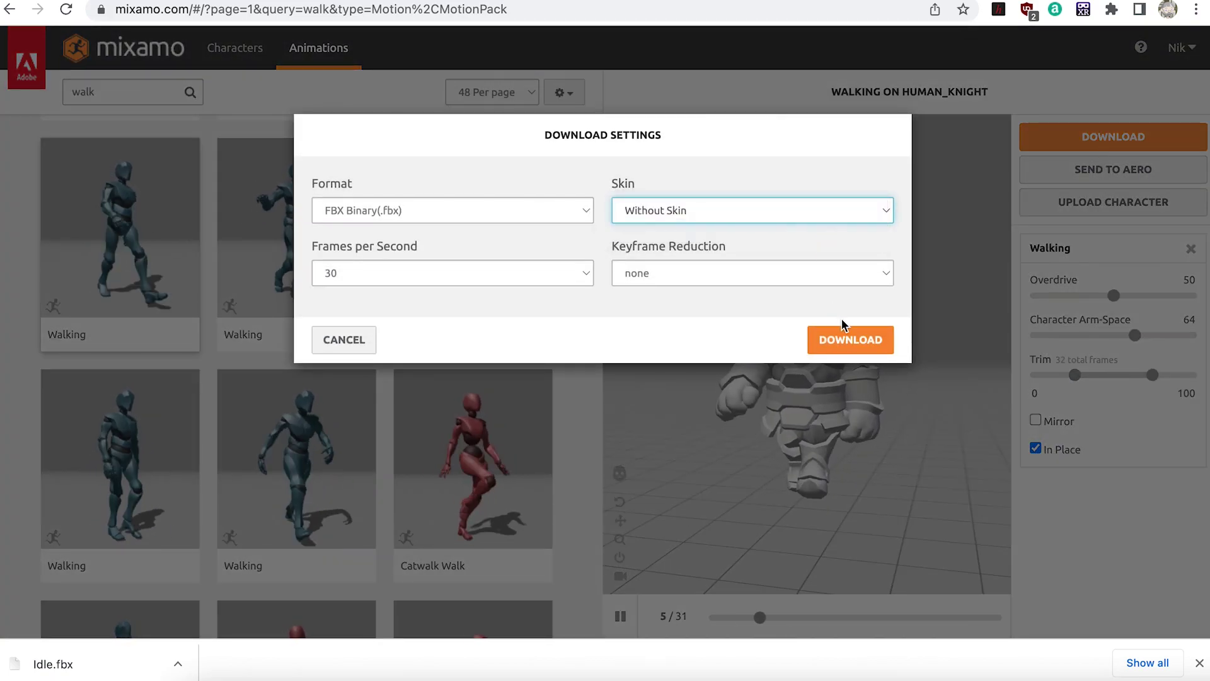
pyautogui.click(846, 340)
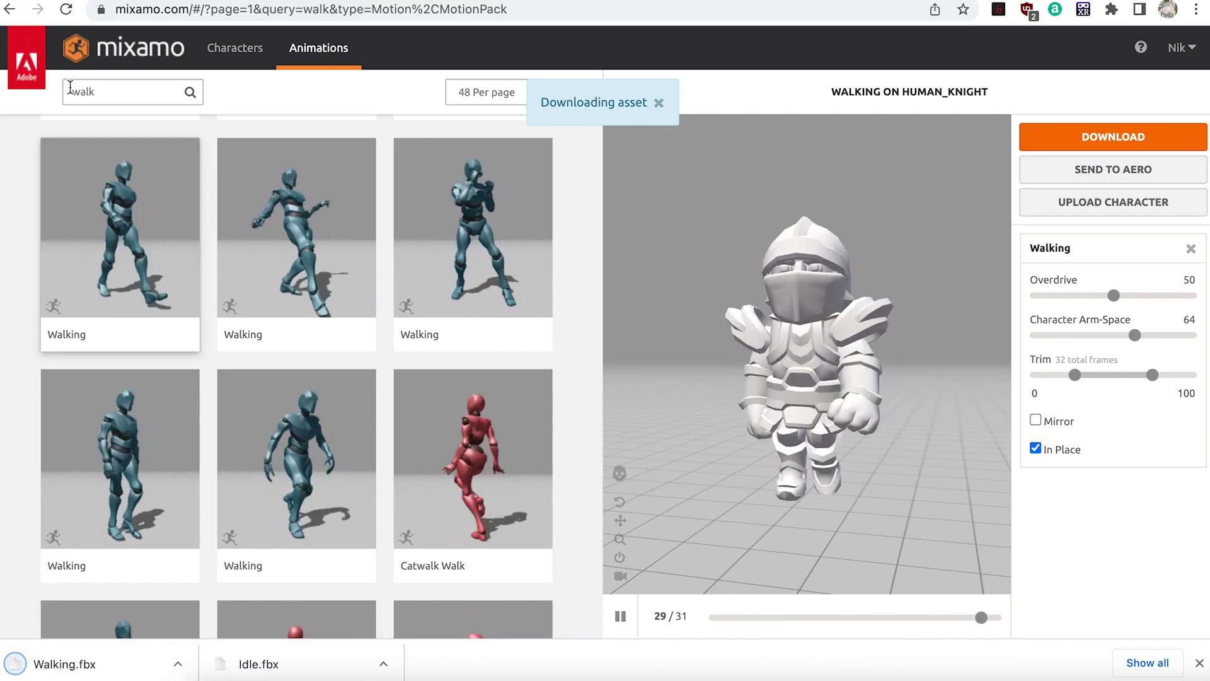
pyautogui.doubleClick(109, 91)
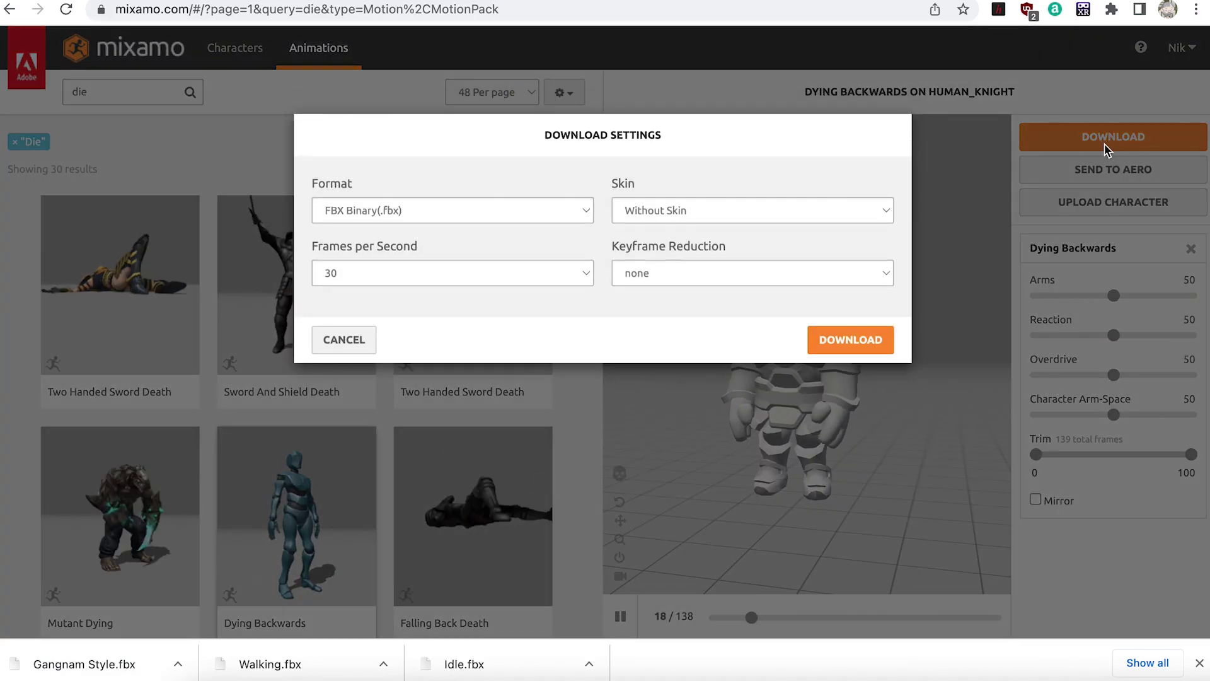
# Download Dying Backwards and select the downloaded Idle.fbx file.
pyautogui.click(851, 344)
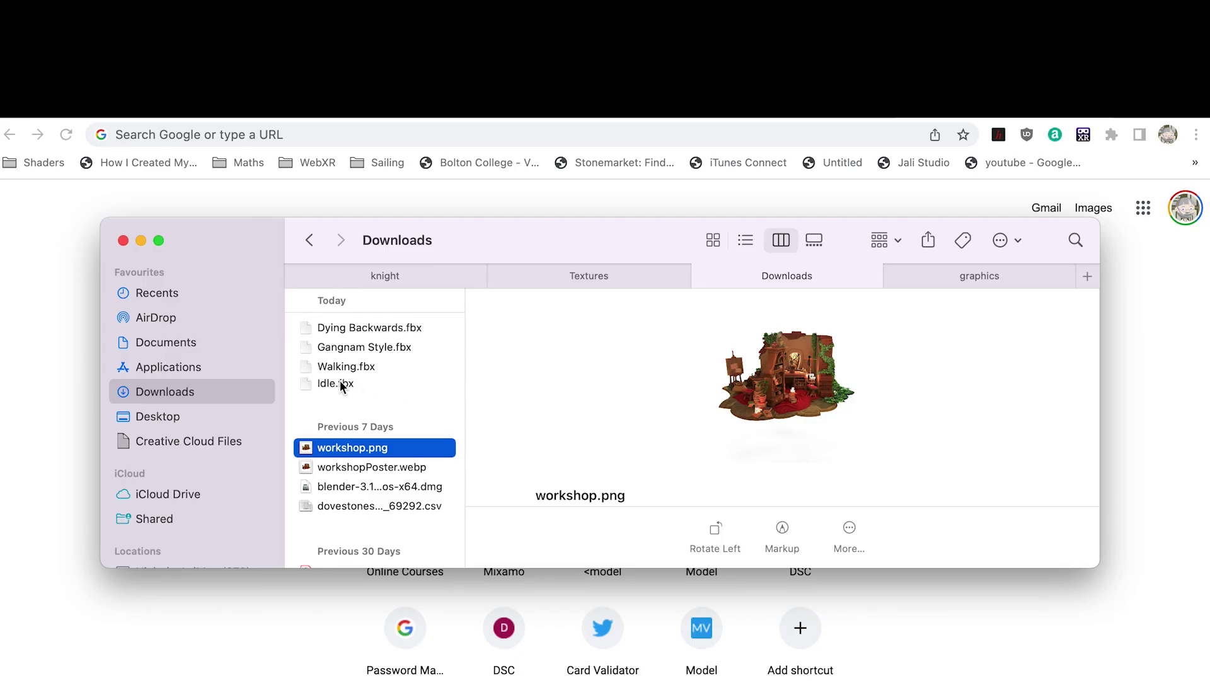
pyautogui.click(341, 386)
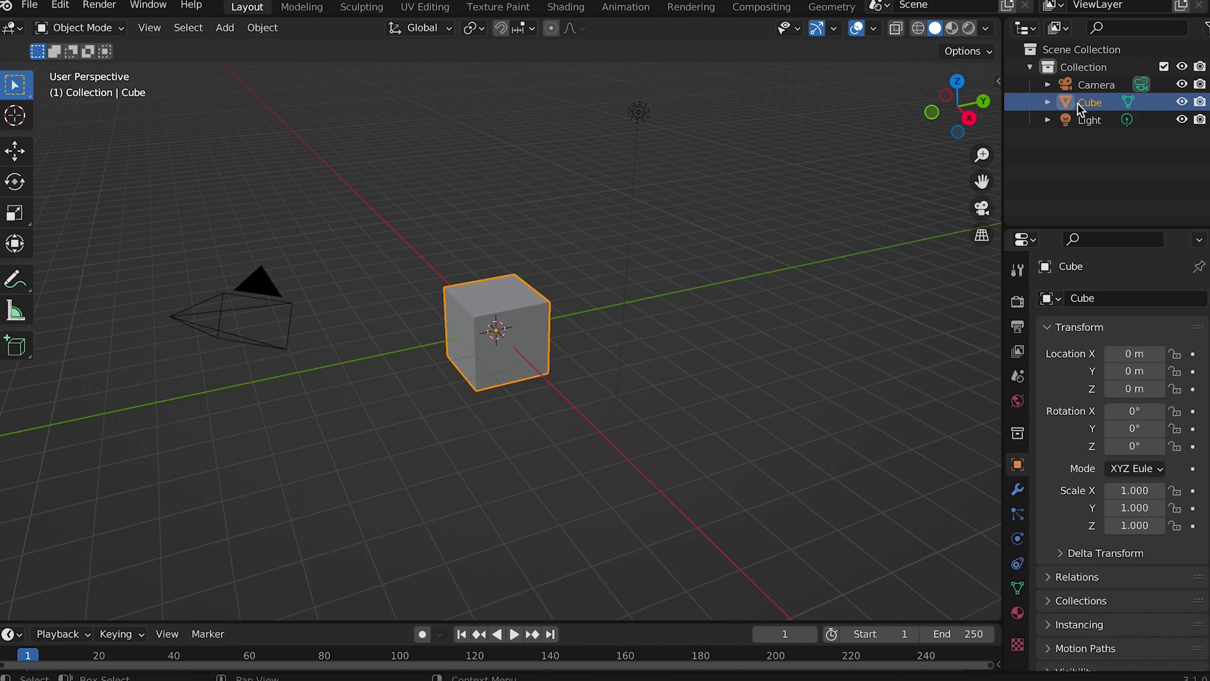
# Delete the default cube, camera and light, then switch the viewport to Material Preview.
pyautogui.rightClick(1084, 108)
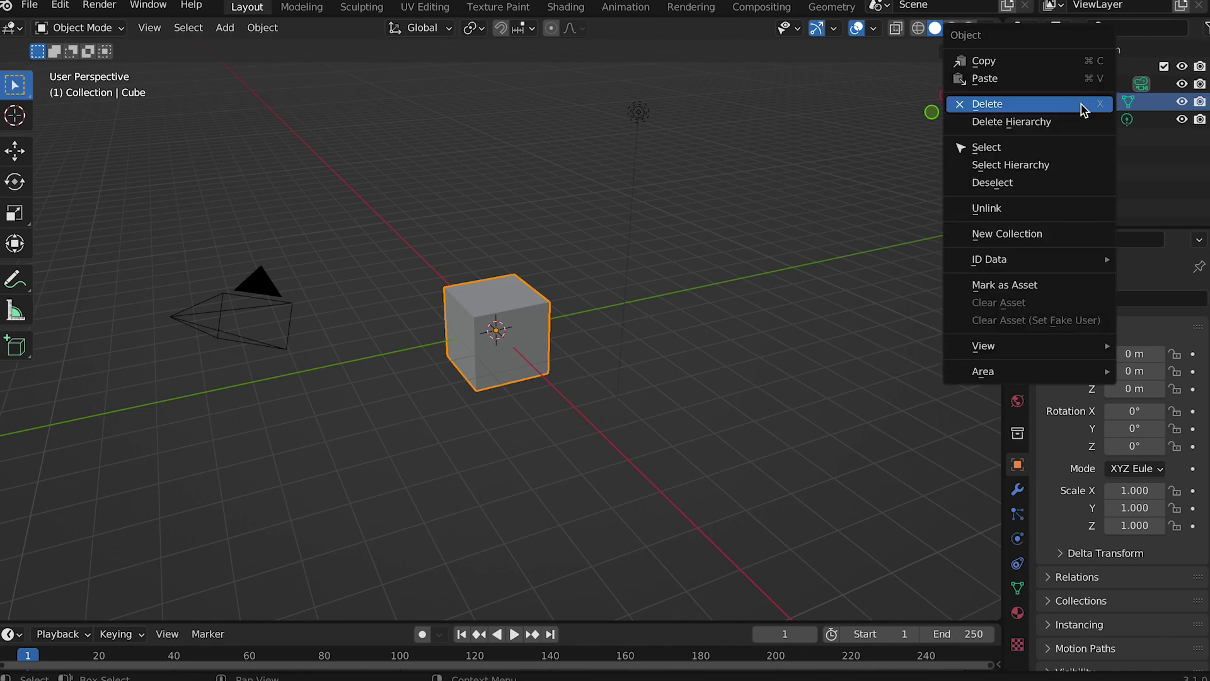
pyautogui.click(1082, 105)
pyautogui.click(1095, 86)
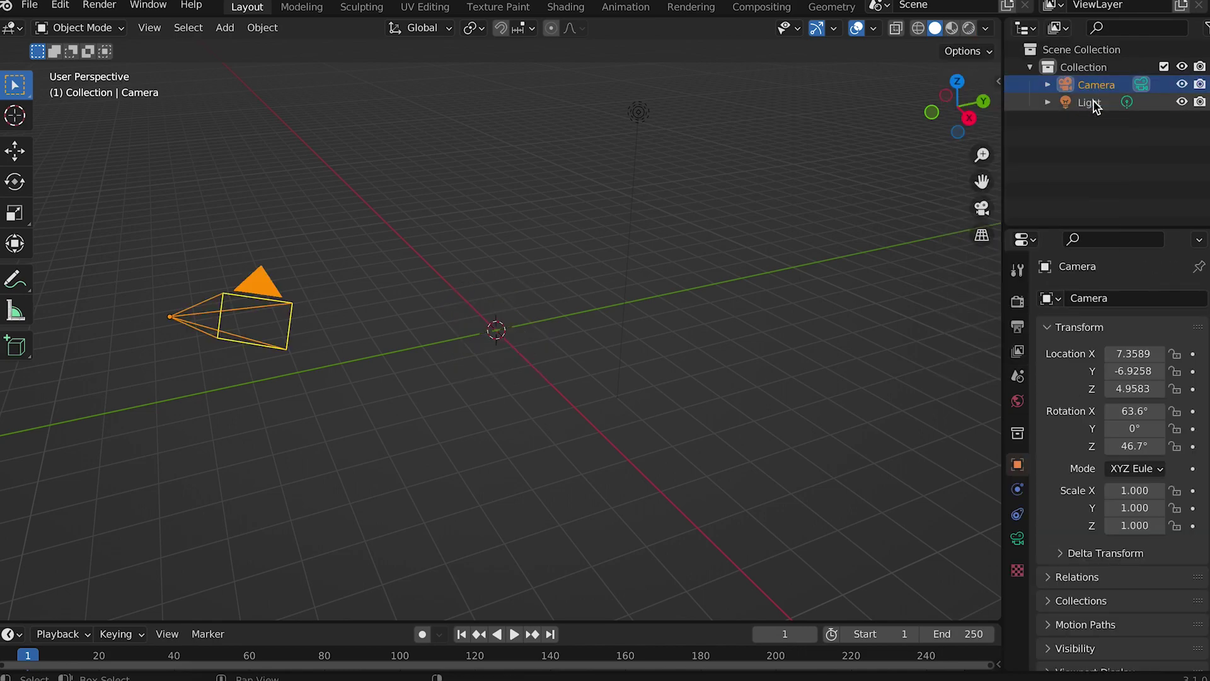
pyautogui.keyDown('ctrl'); pyautogui.click(1095, 103); pyautogui.keyUp('ctrl')
pyautogui.rightClick(1095, 105)
pyautogui.click(1096, 105)
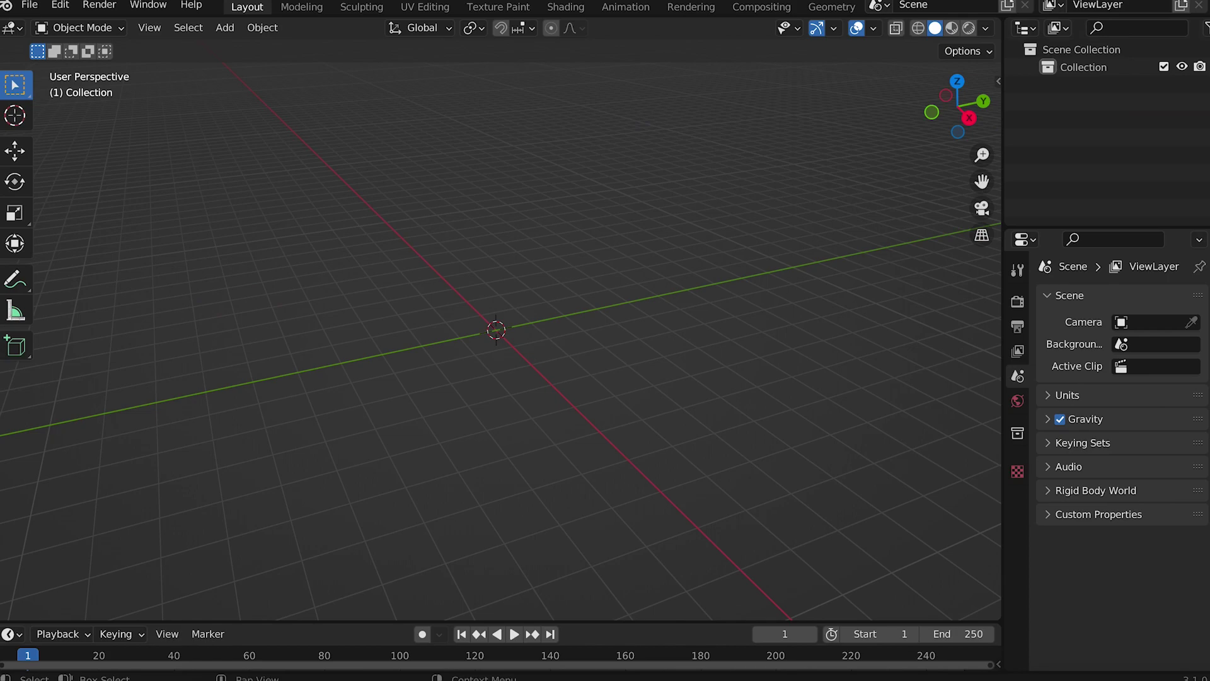
pyautogui.click(952, 28)
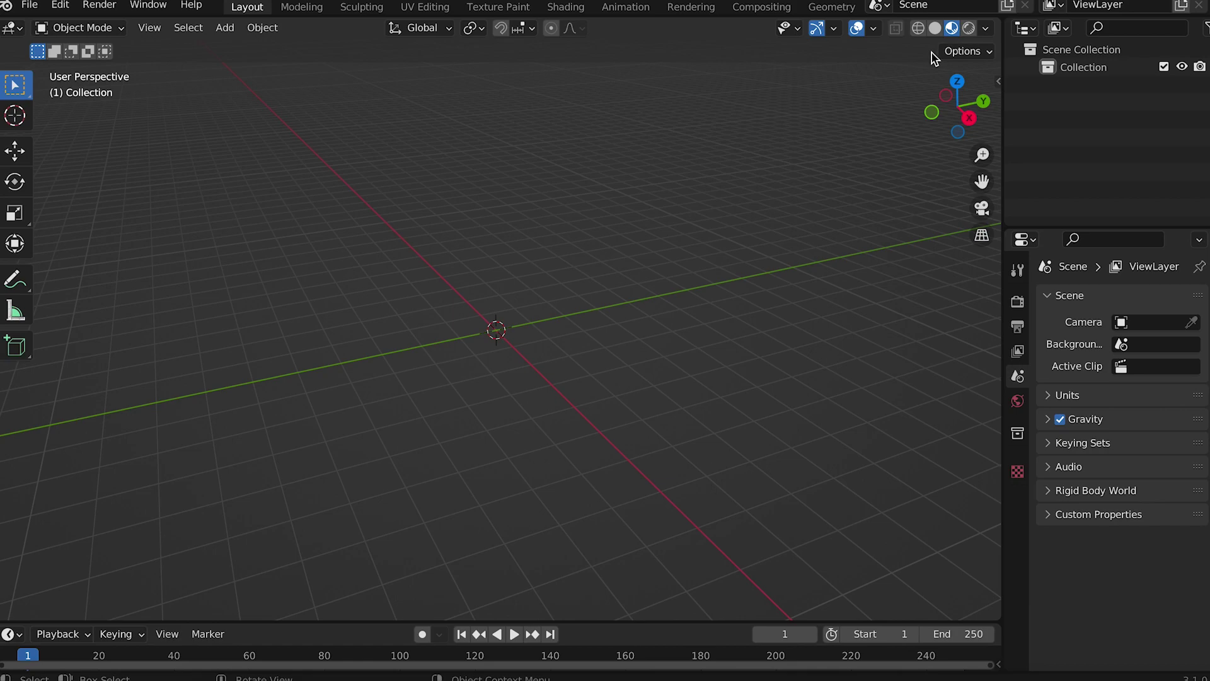
# Import Idle.fbx as an FBX and frame the view on the knight's front.
pyautogui.click(30, 5)
pyautogui.moveTo(52, 243)
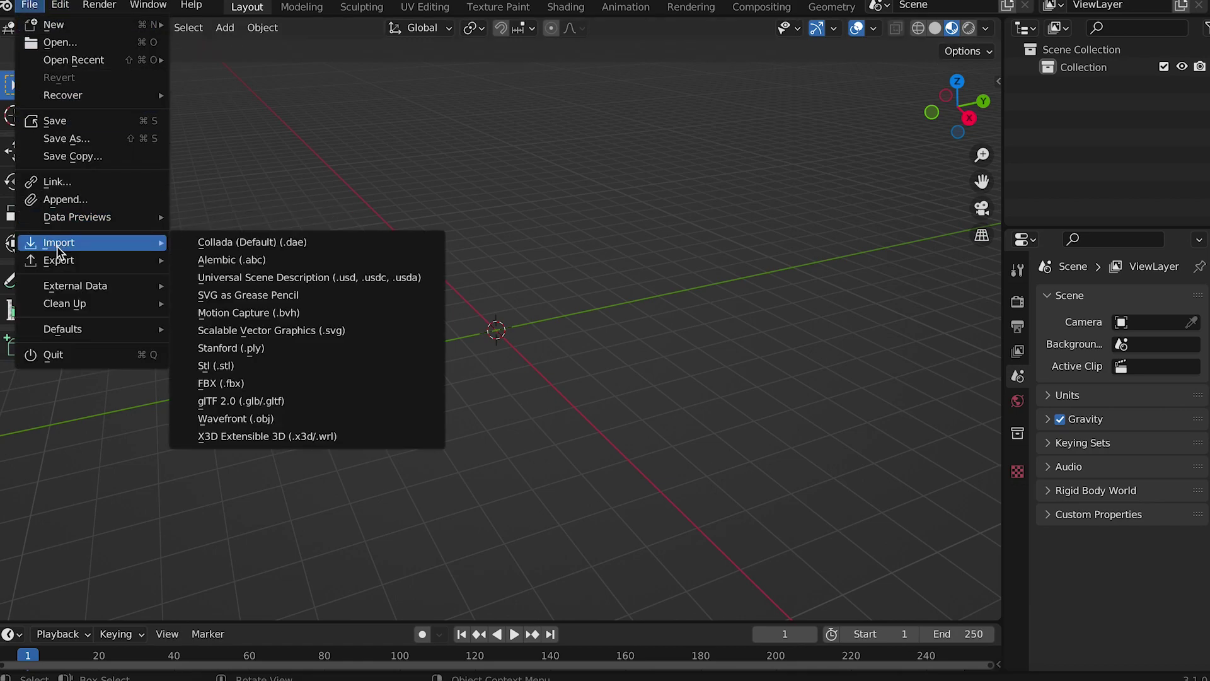
pyautogui.click(233, 384)
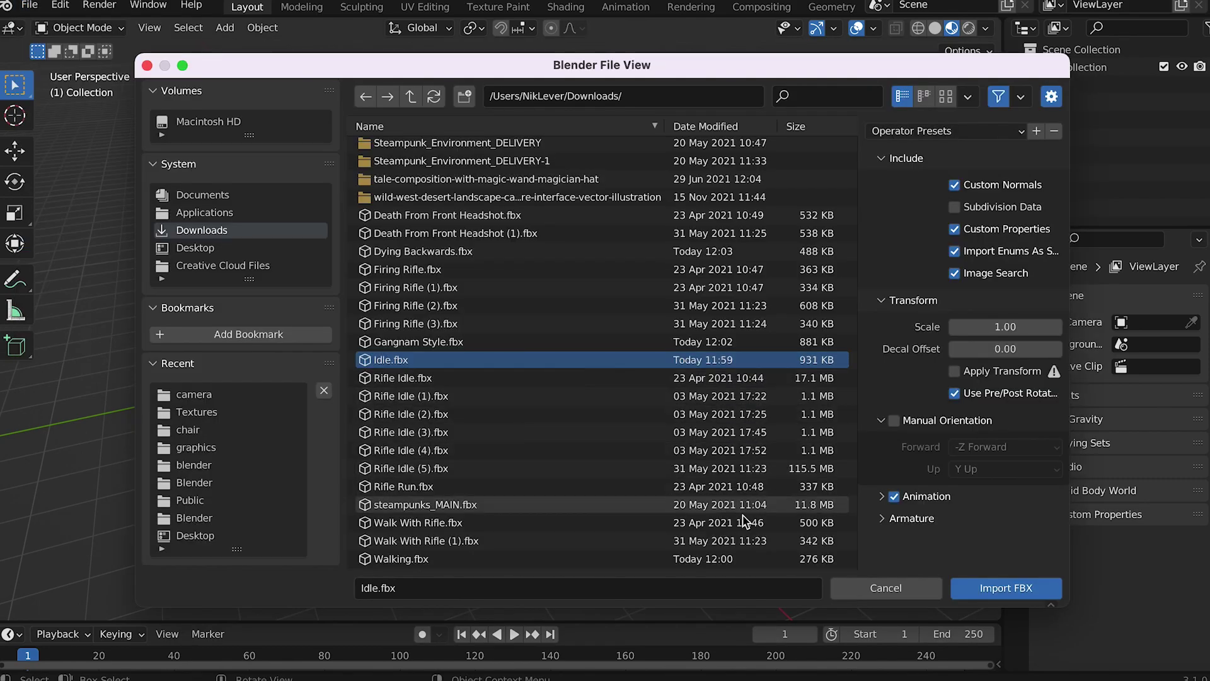
pyautogui.click(988, 585)
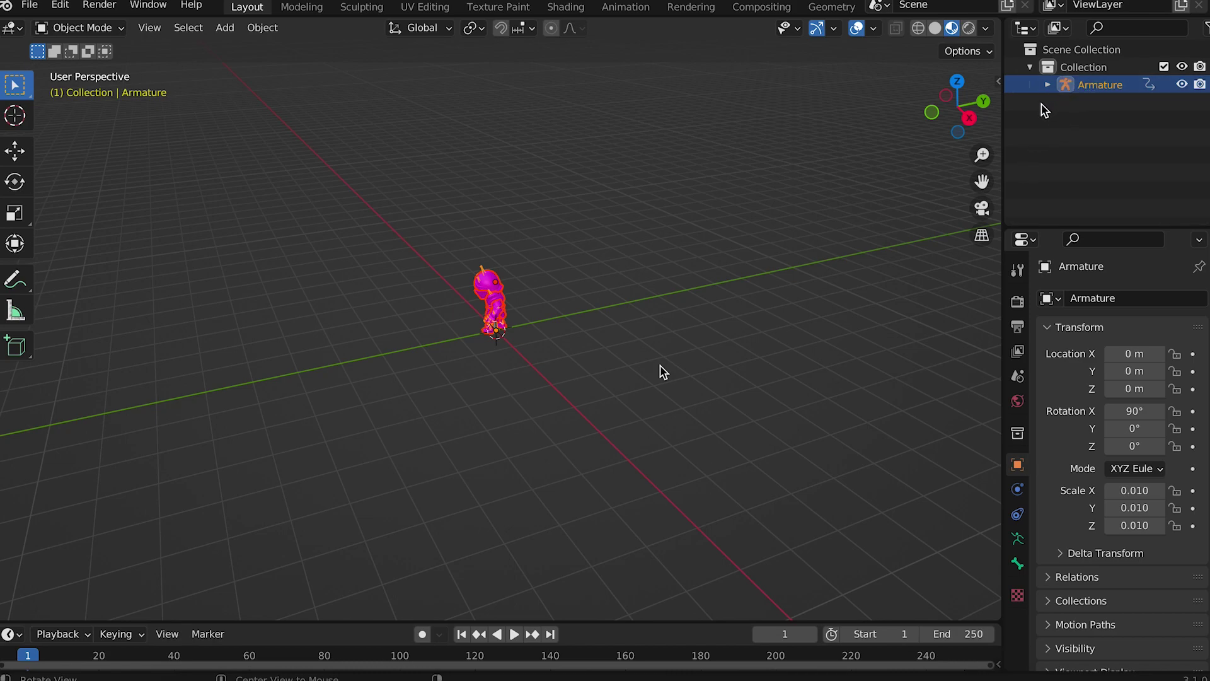
pyautogui.press('KP_Decimal')
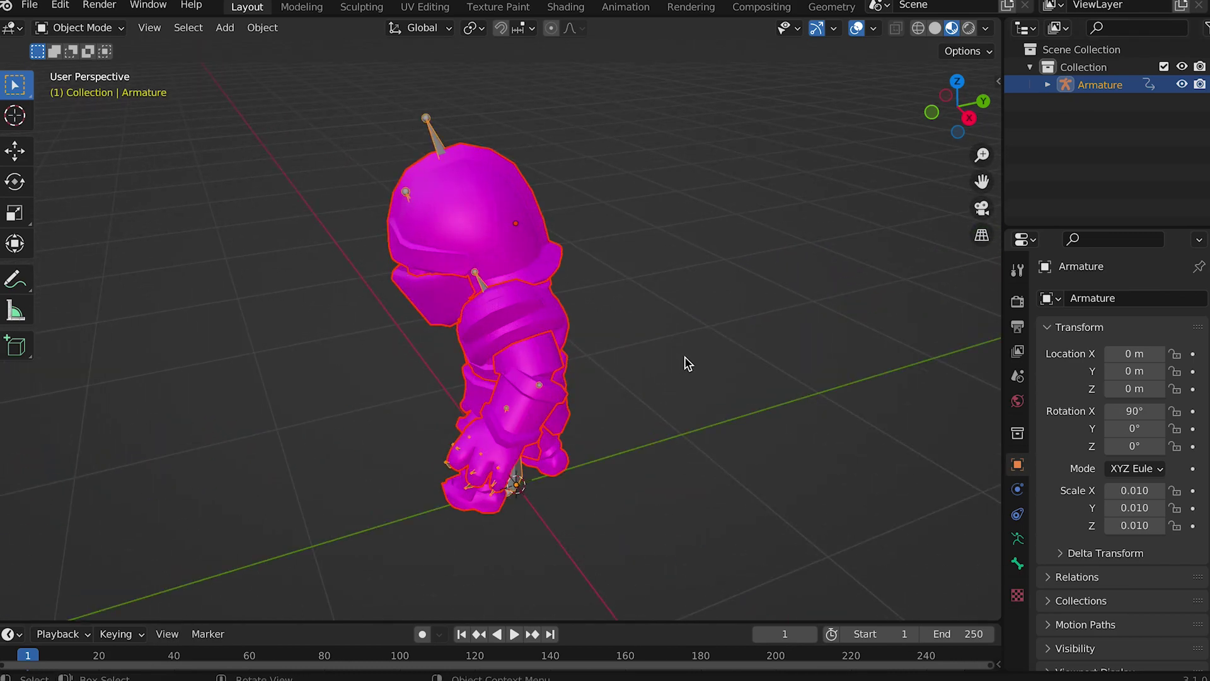
pyautogui.click(813, 315)
pyautogui.moveTo(813, 315); pyautogui.dragTo(787, 186, button='middle')
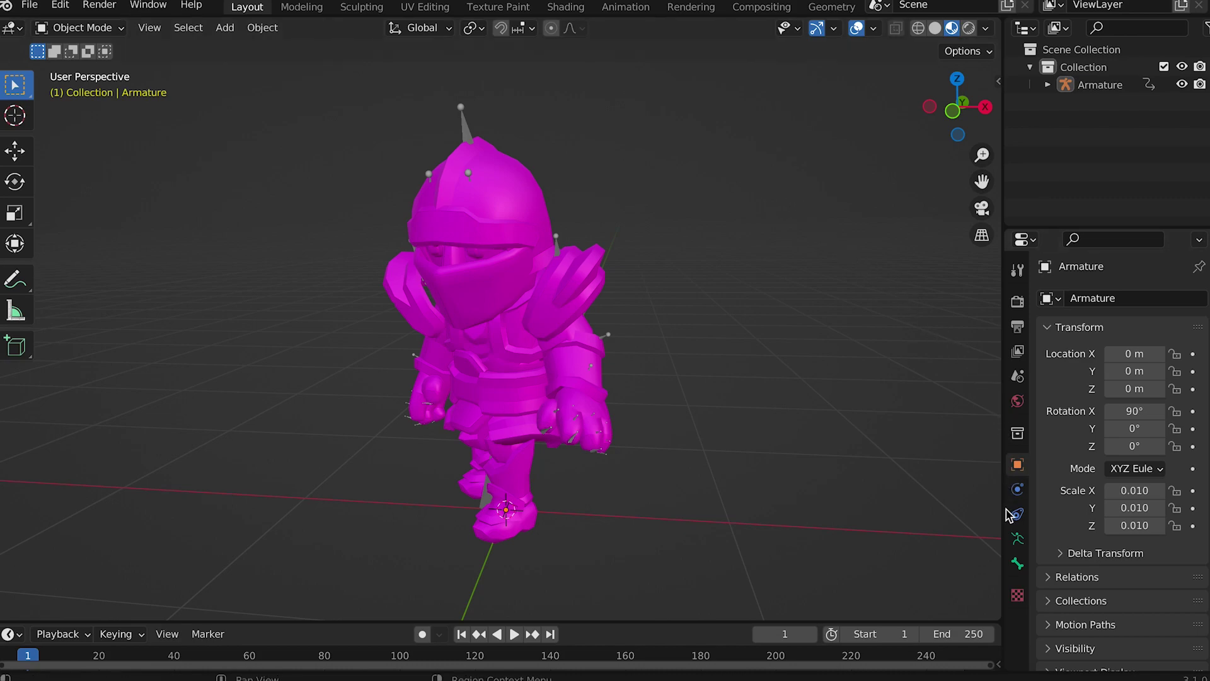
# Select the arms_human_knight mesh and load human_knight.tga as its material's Base Color.
pyautogui.click(1047, 85)
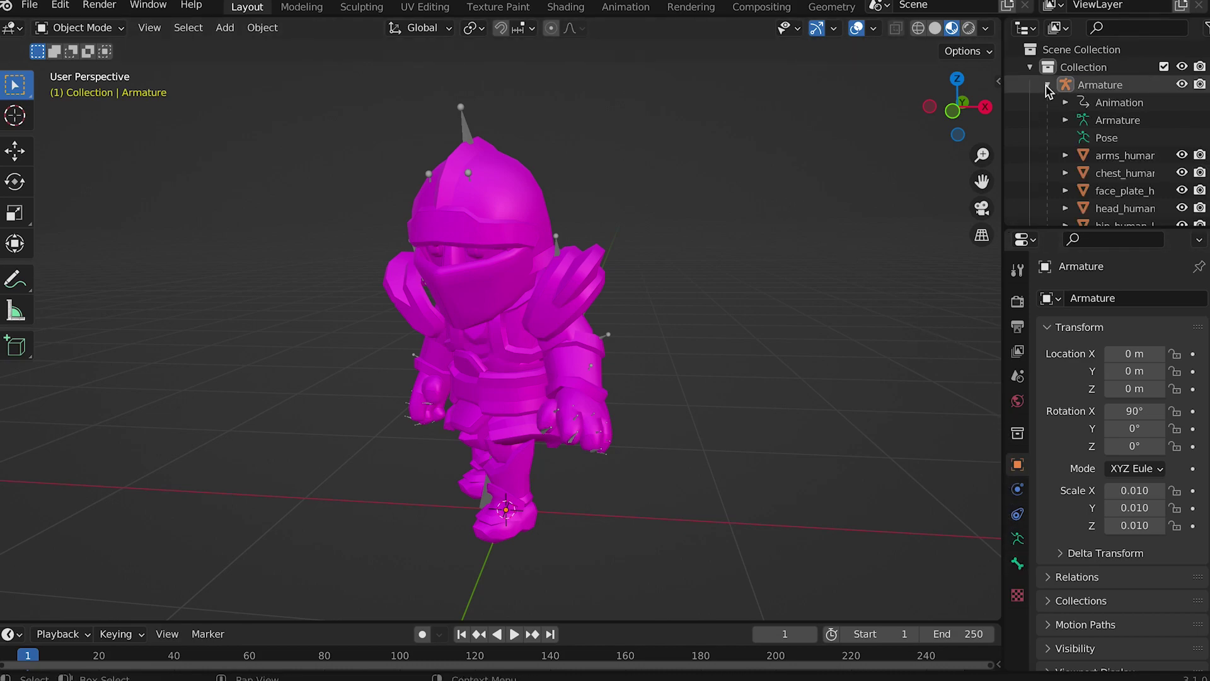
pyautogui.click(1107, 156)
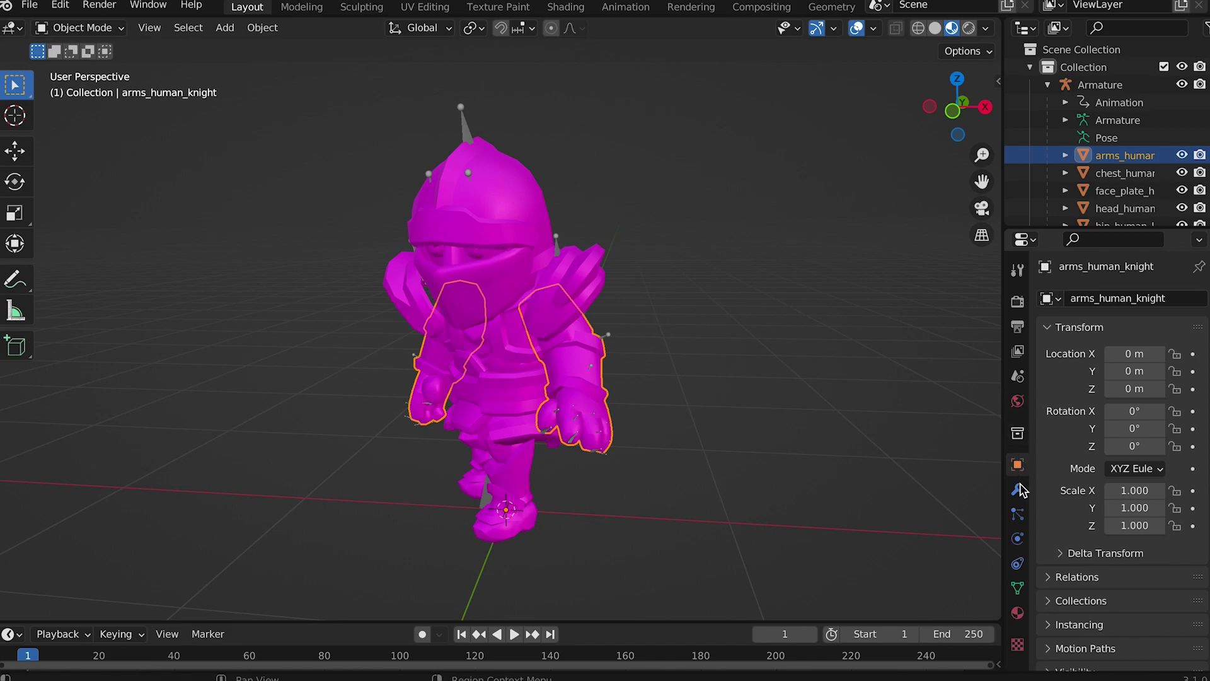
pyautogui.click(1017, 613)
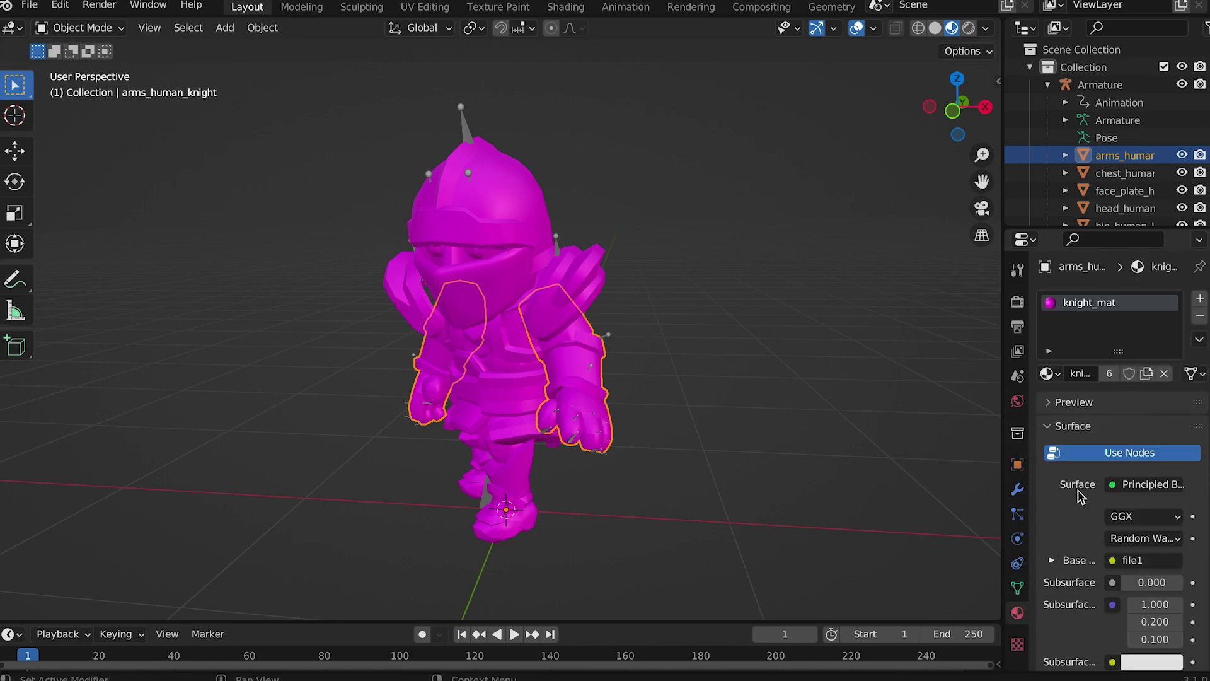
pyautogui.moveTo(1003, 440); pyautogui.dragTo(949, 435)
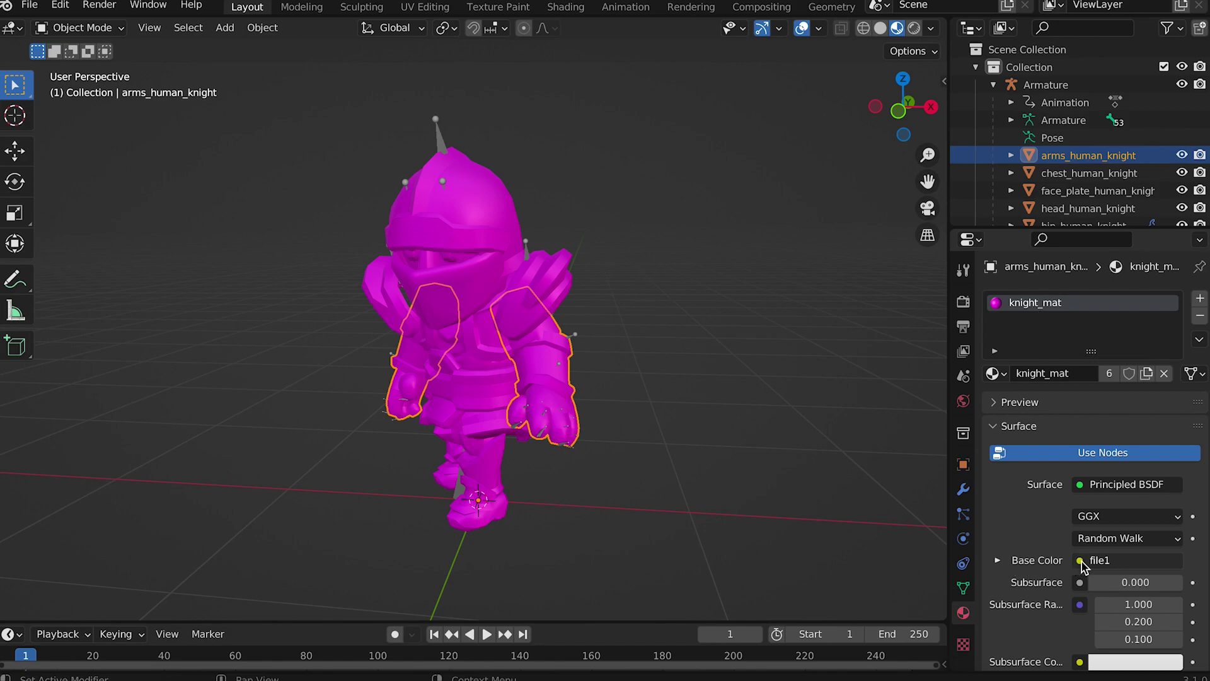
pyautogui.click(995, 559)
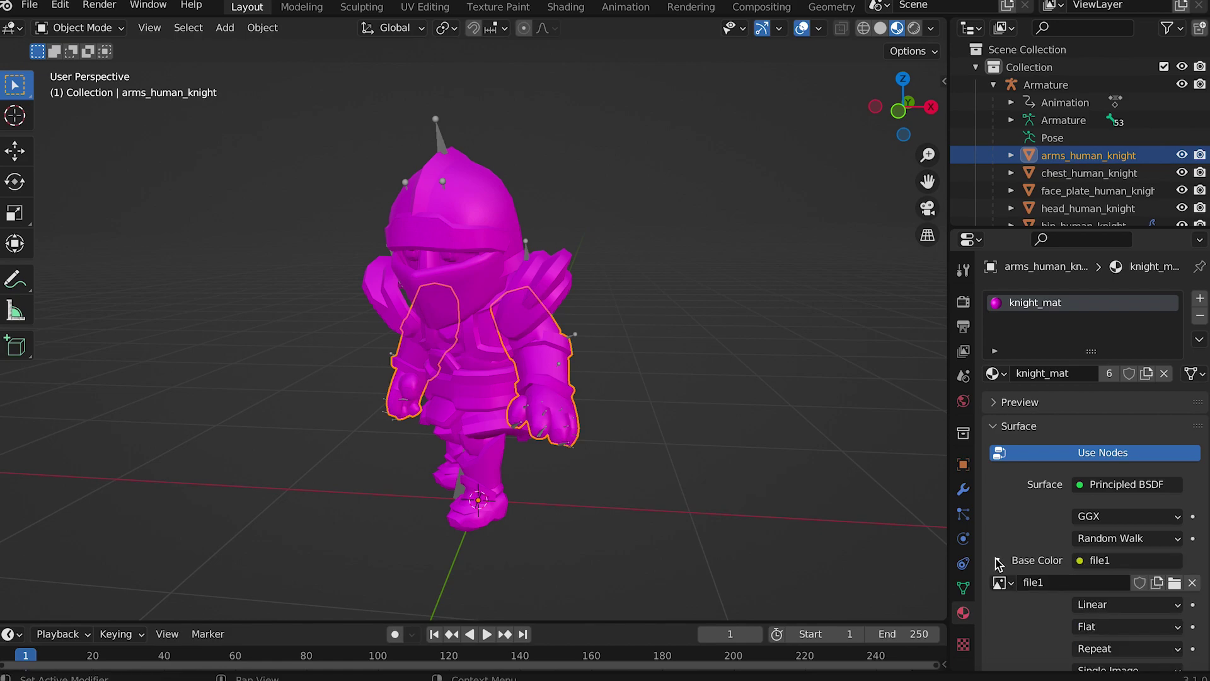
pyautogui.click(1174, 583)
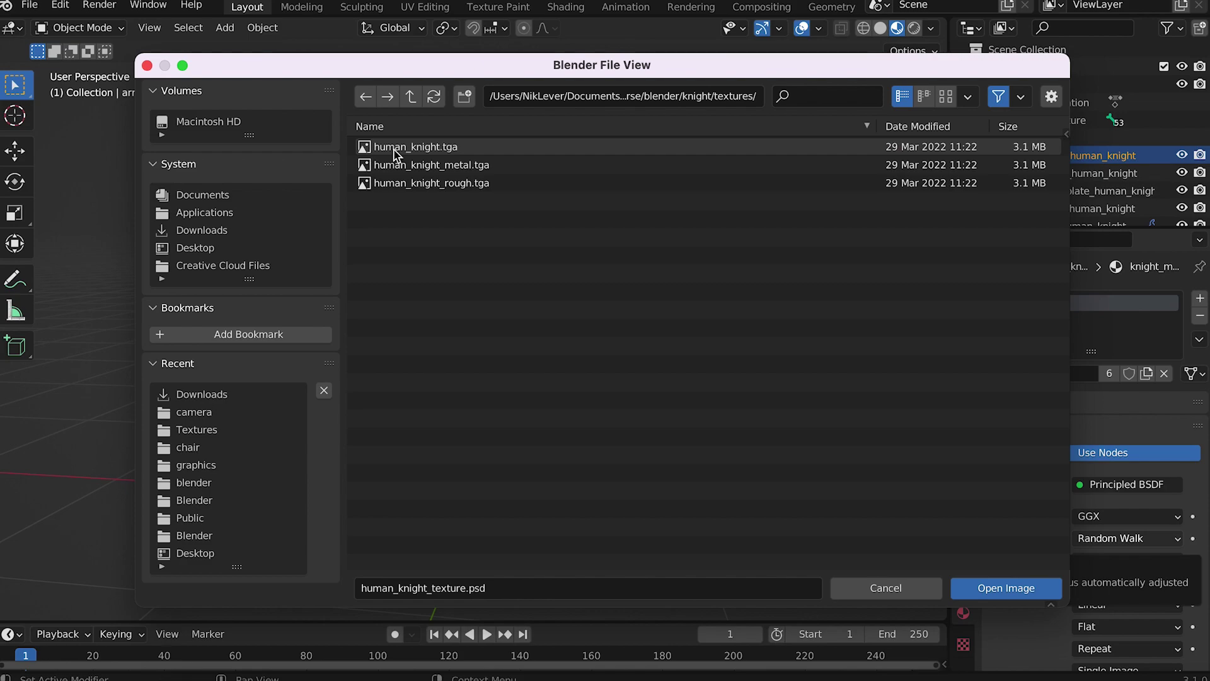
pyautogui.click(394, 148)
pyautogui.click(1010, 593)
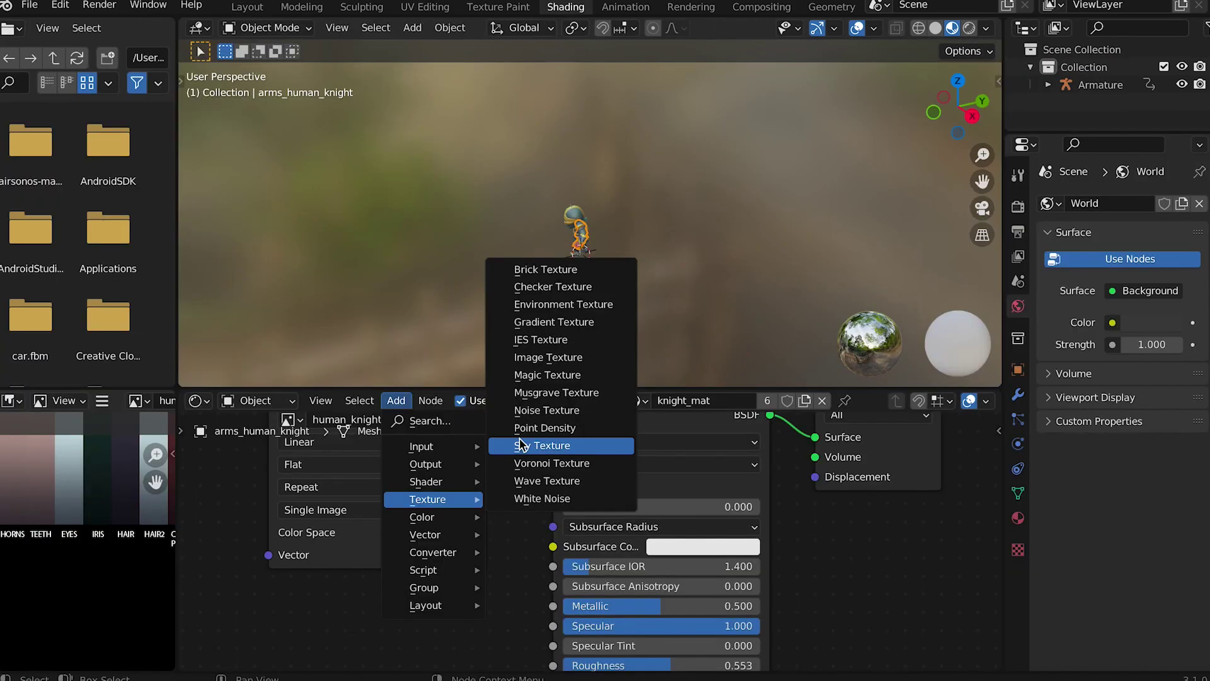
# Add a human_knight_metal.tga Image Texture in Non-Color and link it to Metallic.
pyautogui.click(572, 353)
pyautogui.click(279, 377)
pyautogui.click(195, 394)
pyautogui.click(406, 162)
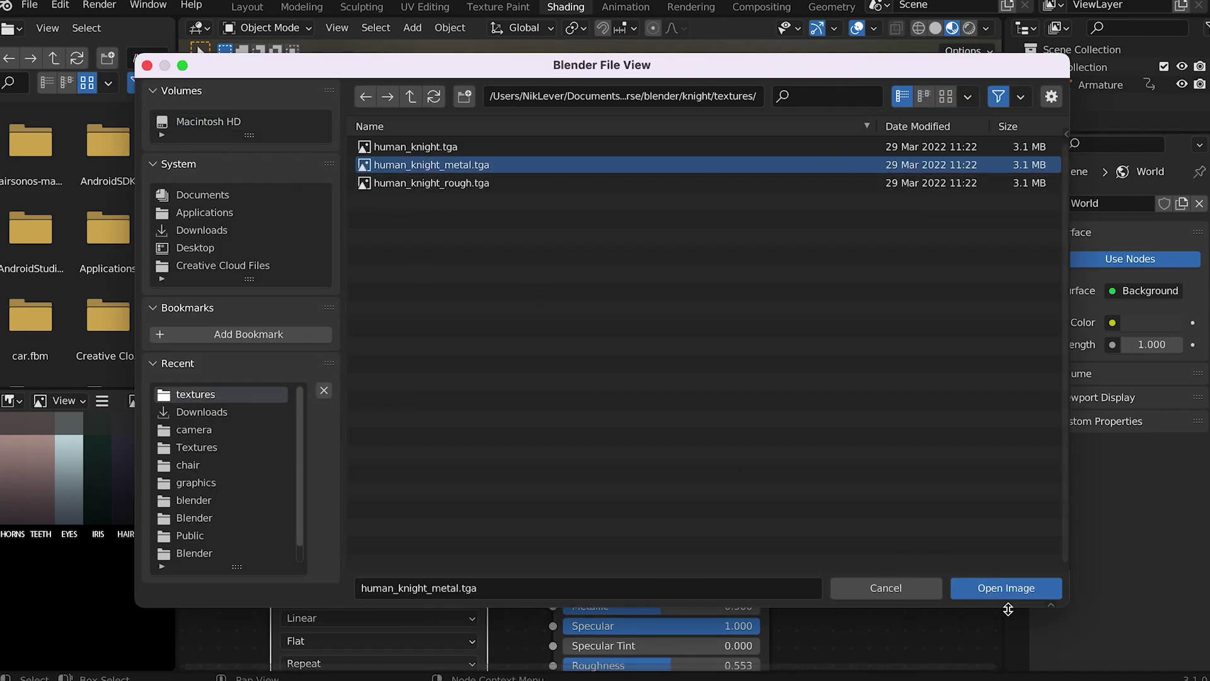
pyautogui.click(1006, 588)
pyautogui.click(435, 624)
pyautogui.click(435, 551)
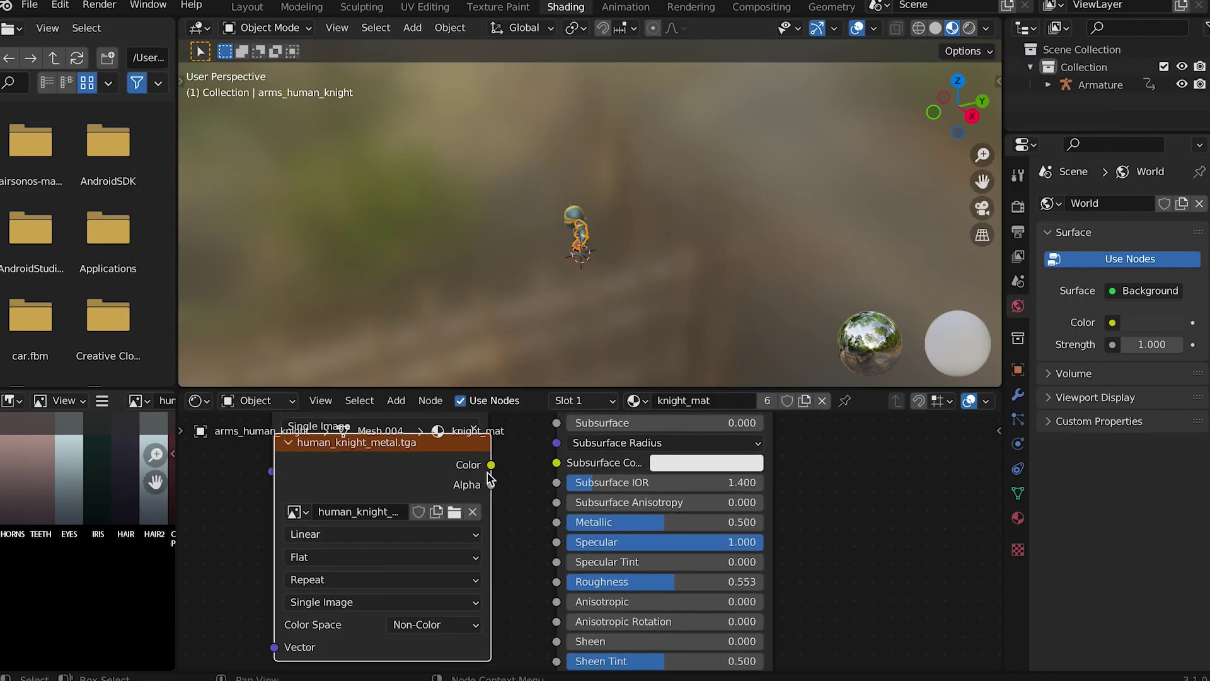
pyautogui.moveTo(492, 465); pyautogui.dragTo(556, 522)
# Add another Image Texture with the roughness map and link it to Roughness.
pyautogui.click(395, 400)
pyautogui.moveTo(407, 508)
pyautogui.click(542, 539)
pyautogui.click(271, 523)
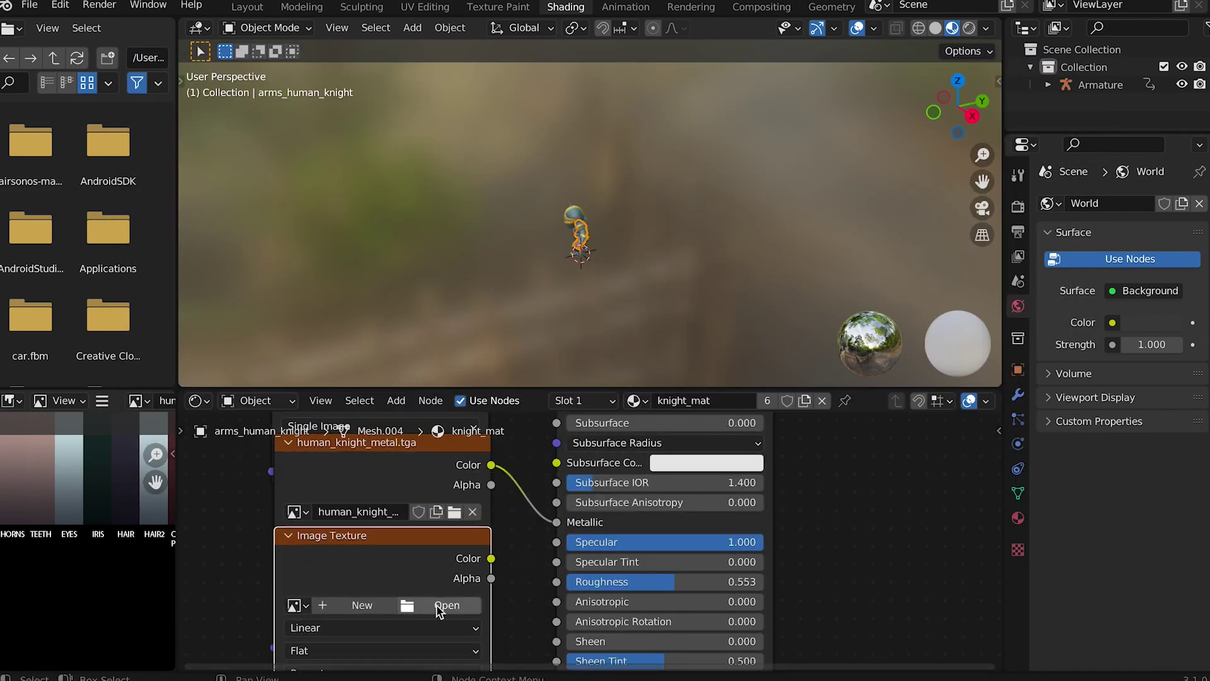
pyautogui.click(444, 599)
pyautogui.doubleClick(407, 181)
pyautogui.moveTo(516, 608); pyautogui.dragTo(516, 504, button='middle')
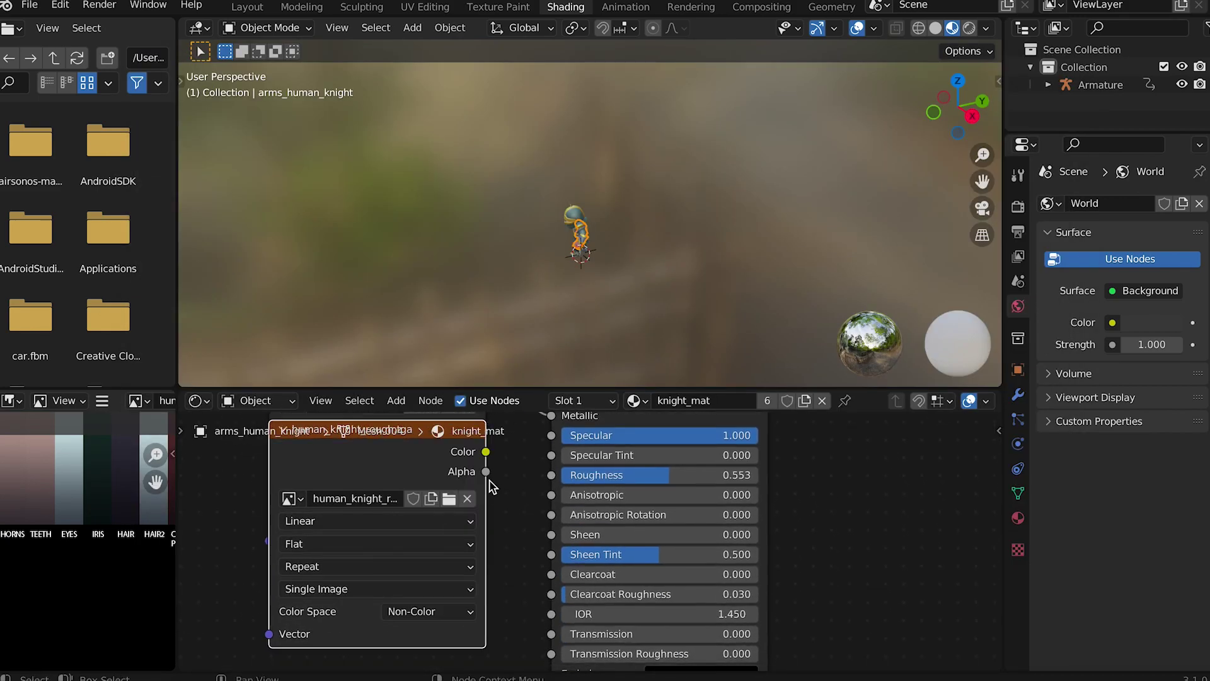
pyautogui.moveTo(485, 451); pyautogui.dragTo(551, 475)
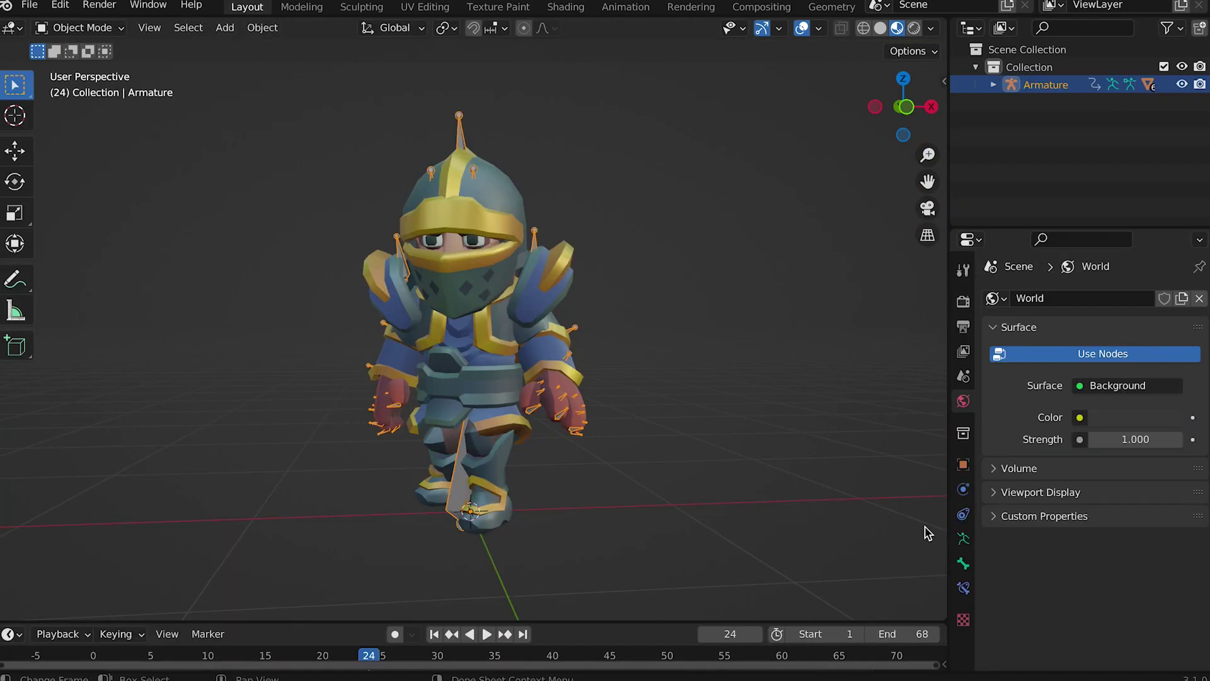
# Play the knight's animation and rename the armature to Knight.
pyautogui.click(490, 635)
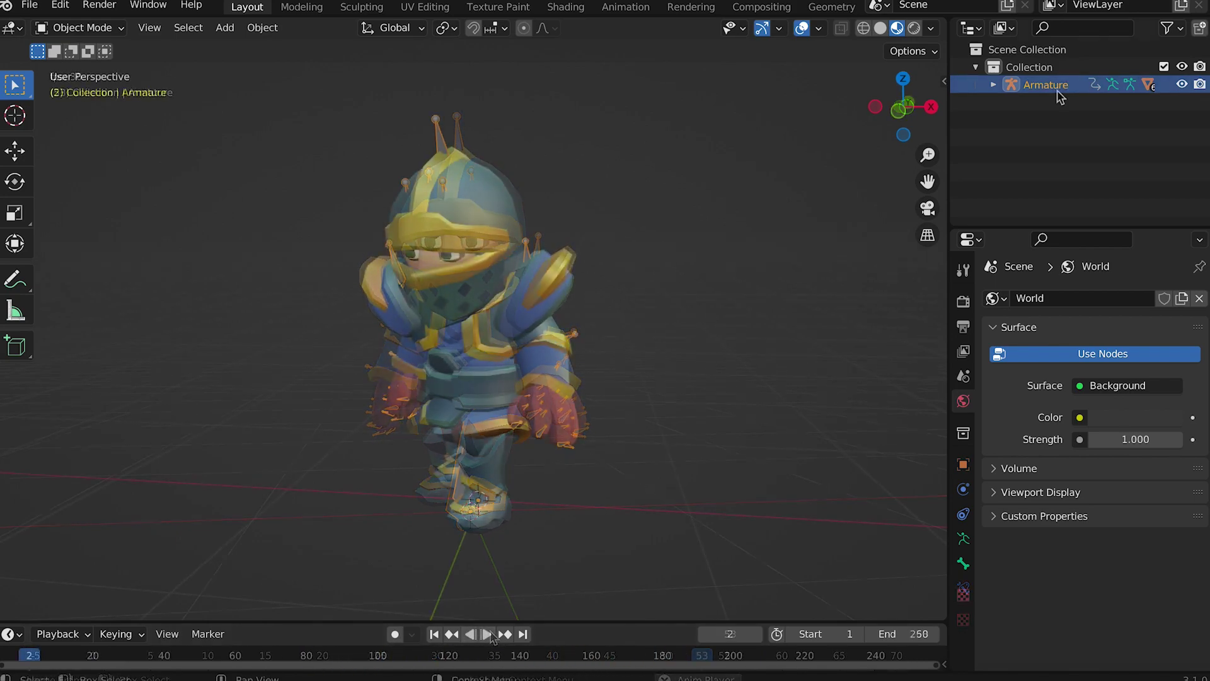
pyautogui.doubleClick(1050, 85)
pyautogui.write('Knight')
pyautogui.press('Return')
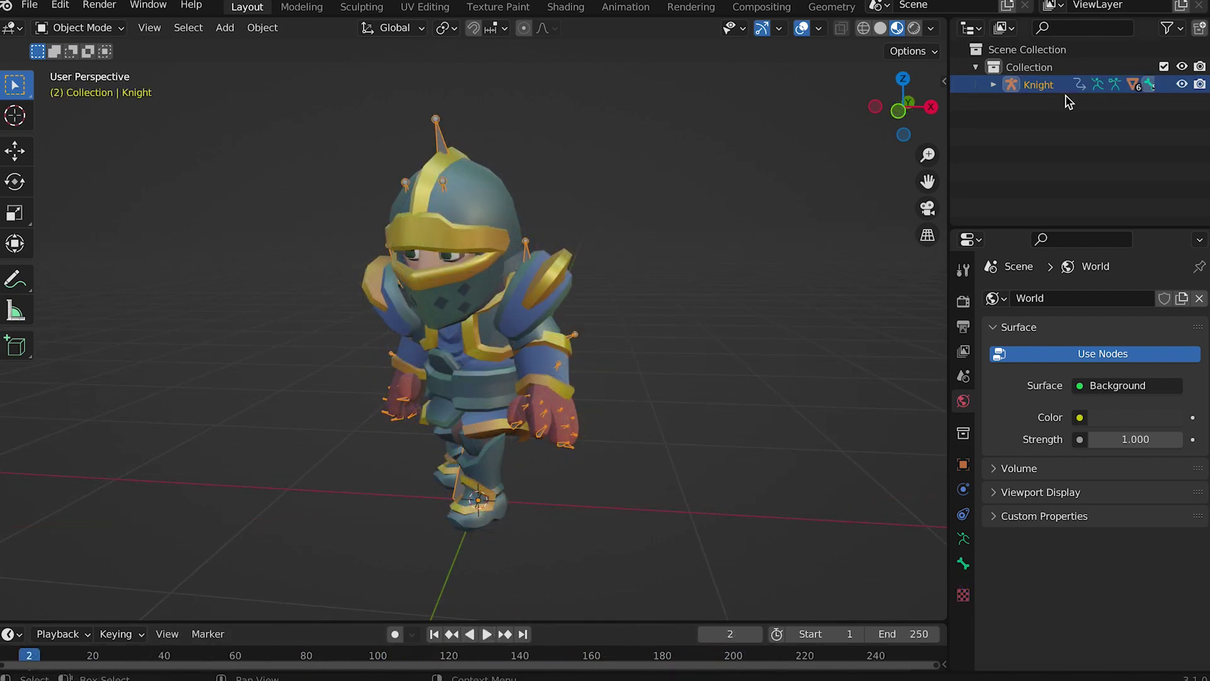
# Rename Knight's Mixamo animation action to Idle.
pyautogui.click(994, 84)
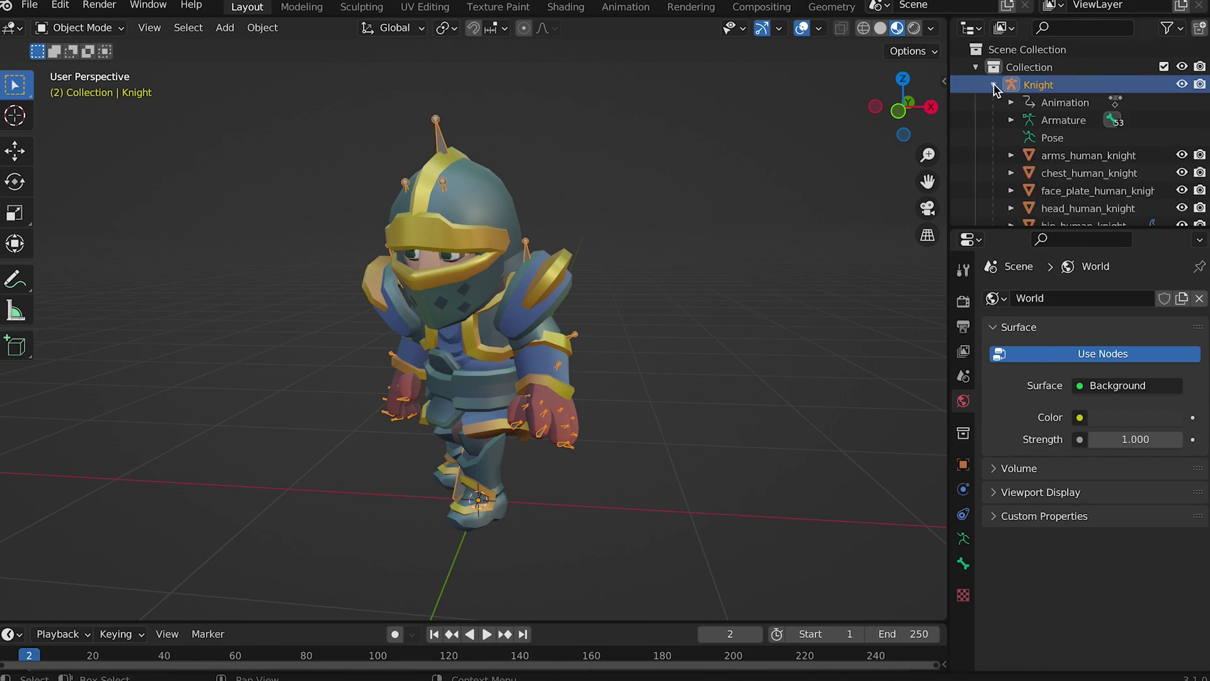
pyautogui.click(1011, 102)
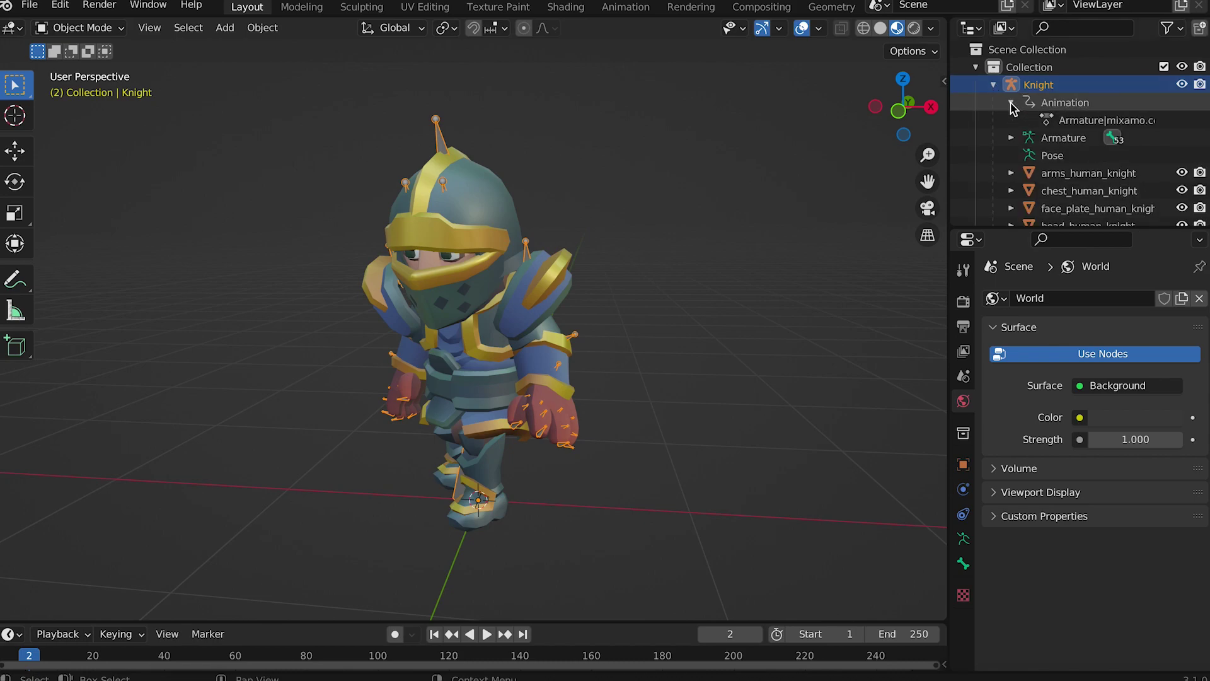
pyautogui.doubleClick(1086, 120)
pyautogui.write('Idle')
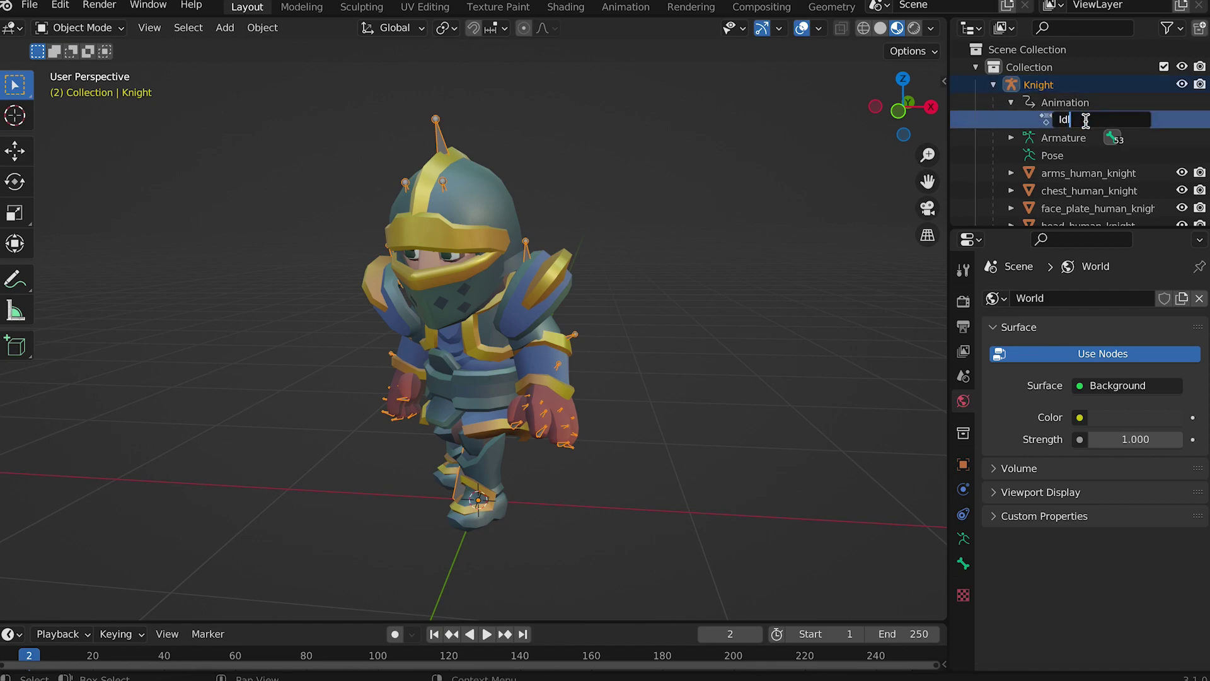
pyautogui.press('Return')
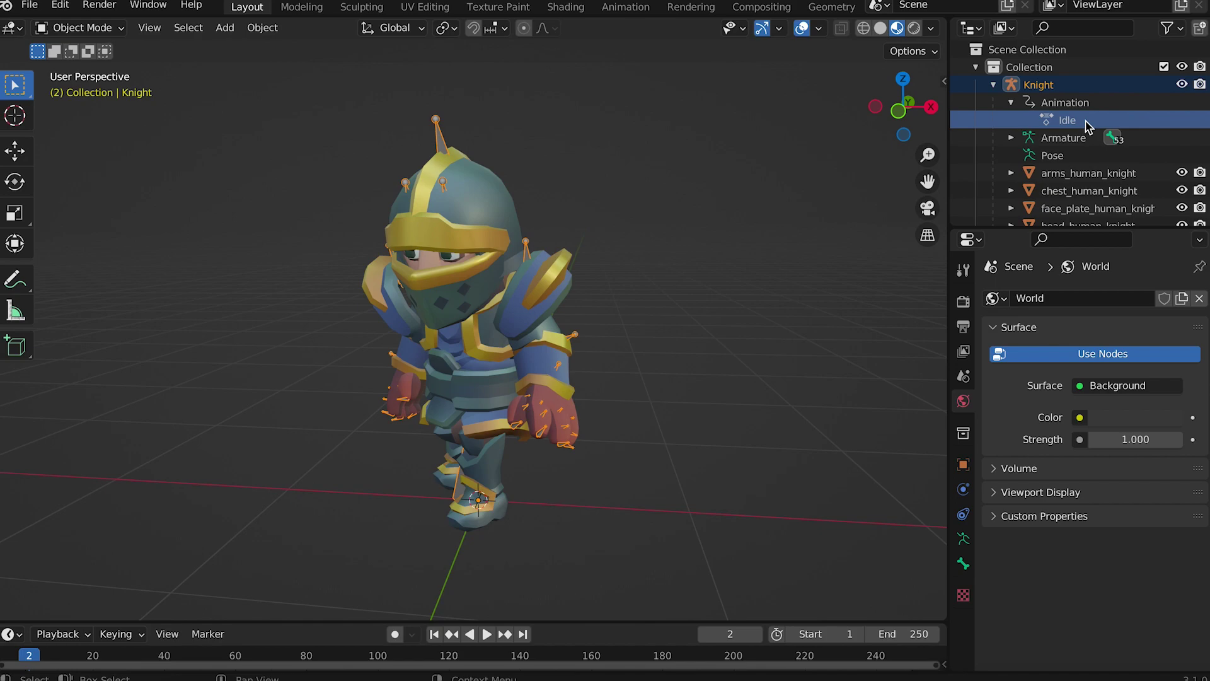
# In the Animation workspace, set the Dope Sheet to Action Editor and the top-left editor to Nonlinear Animation.
pyautogui.click(616, 8)
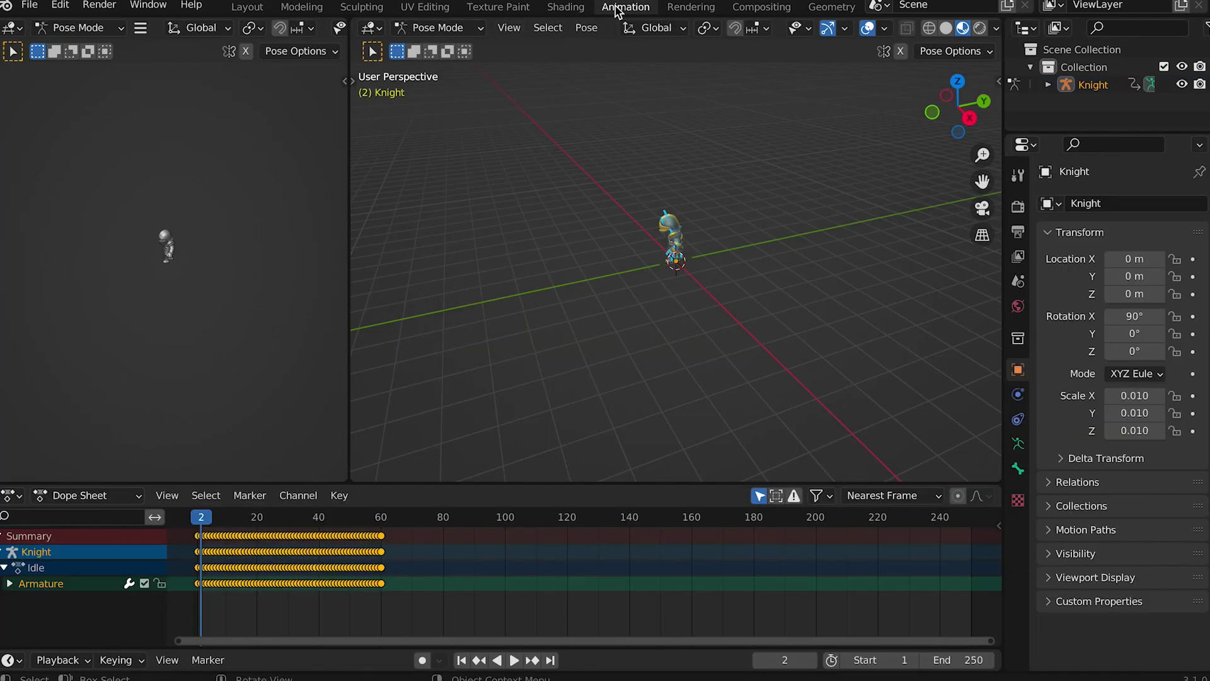
pyautogui.click(134, 499)
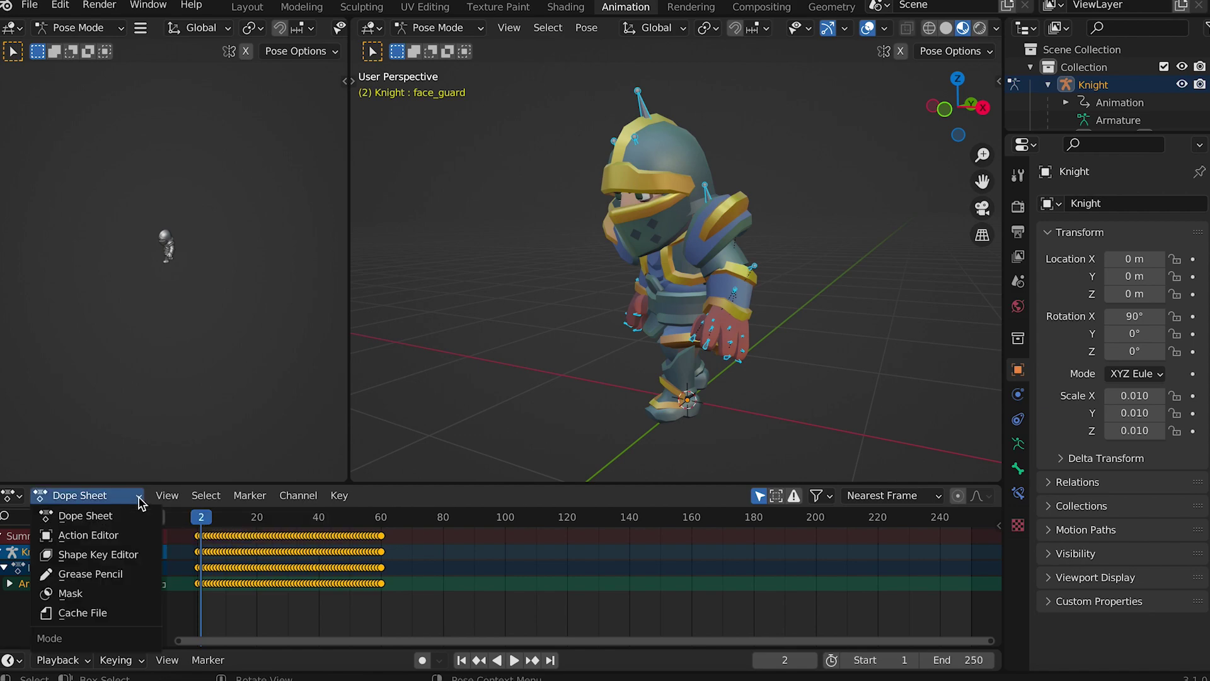
pyautogui.click(119, 536)
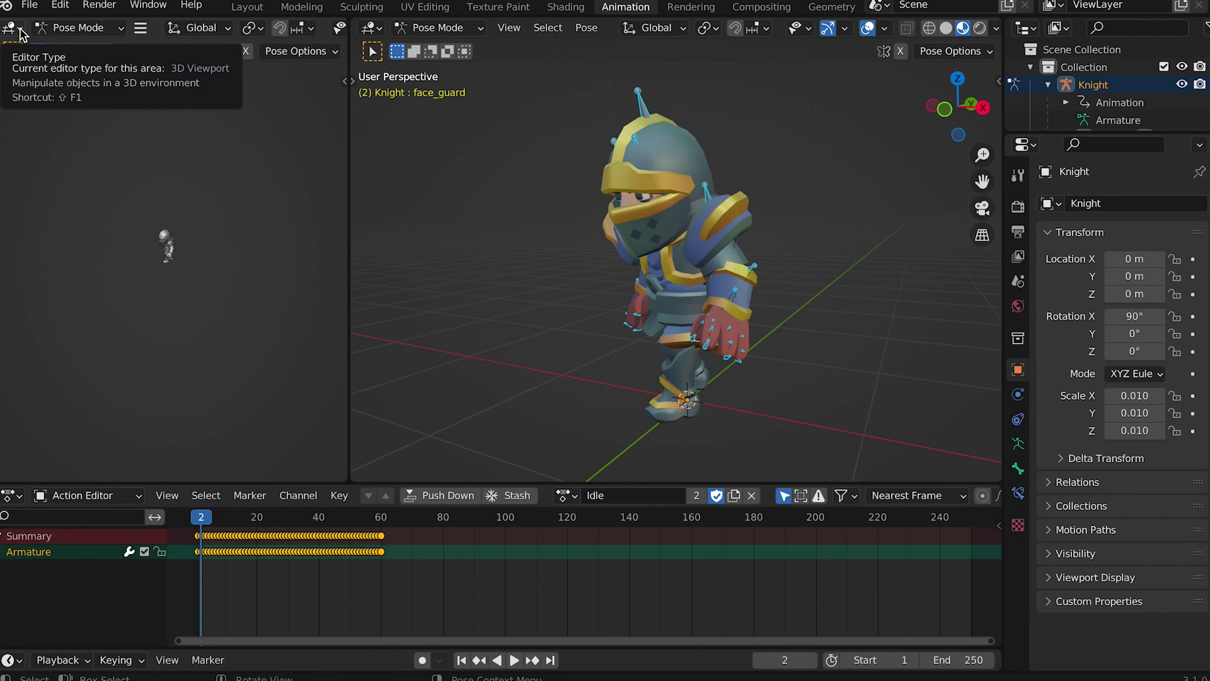
pyautogui.click(15, 29)
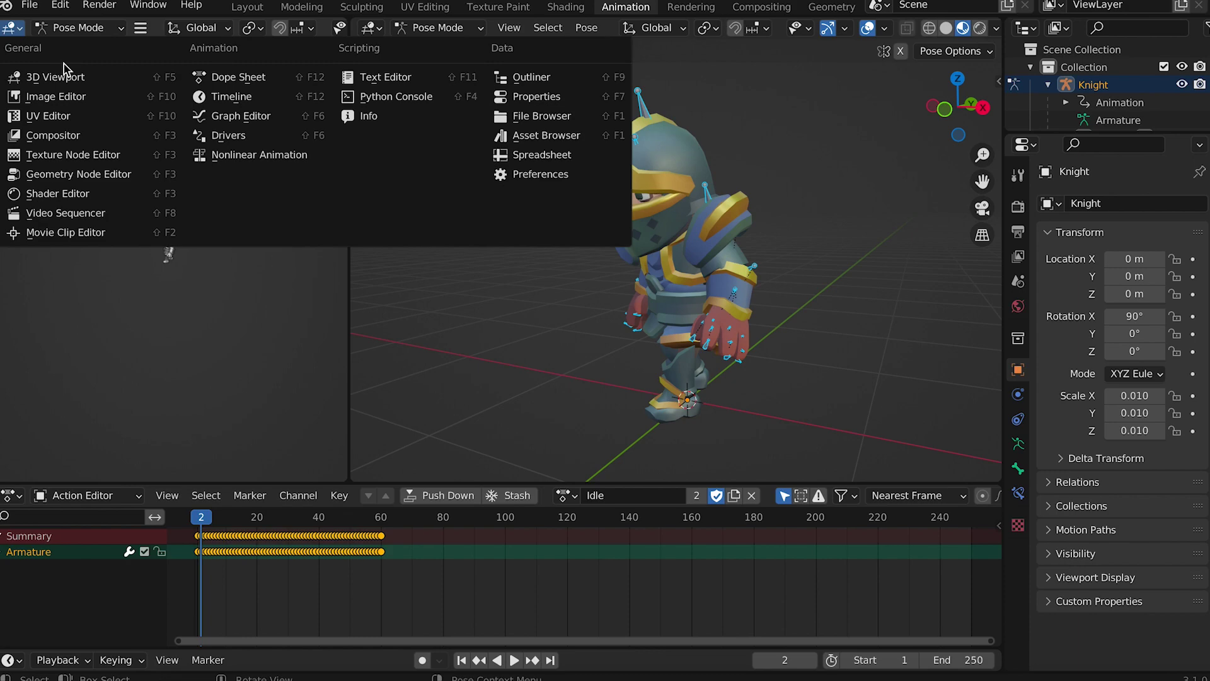
pyautogui.click(243, 157)
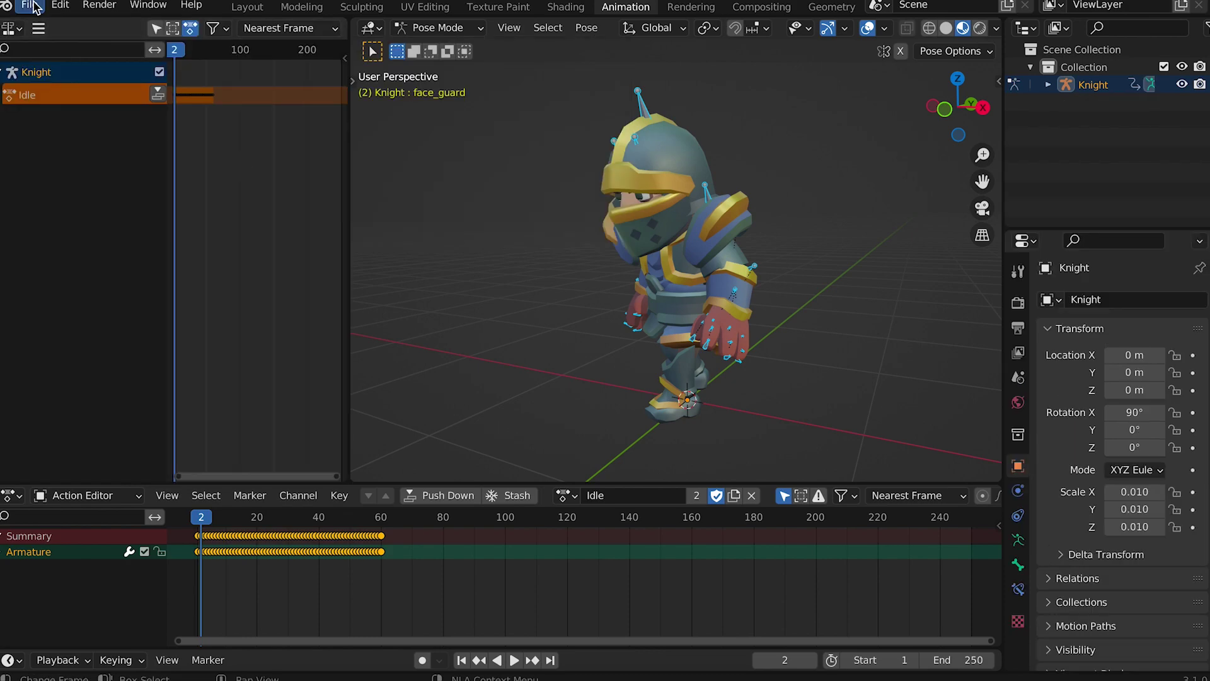
# Import Walking.fbx and rename its action to Walk.
pyautogui.click(29, 5)
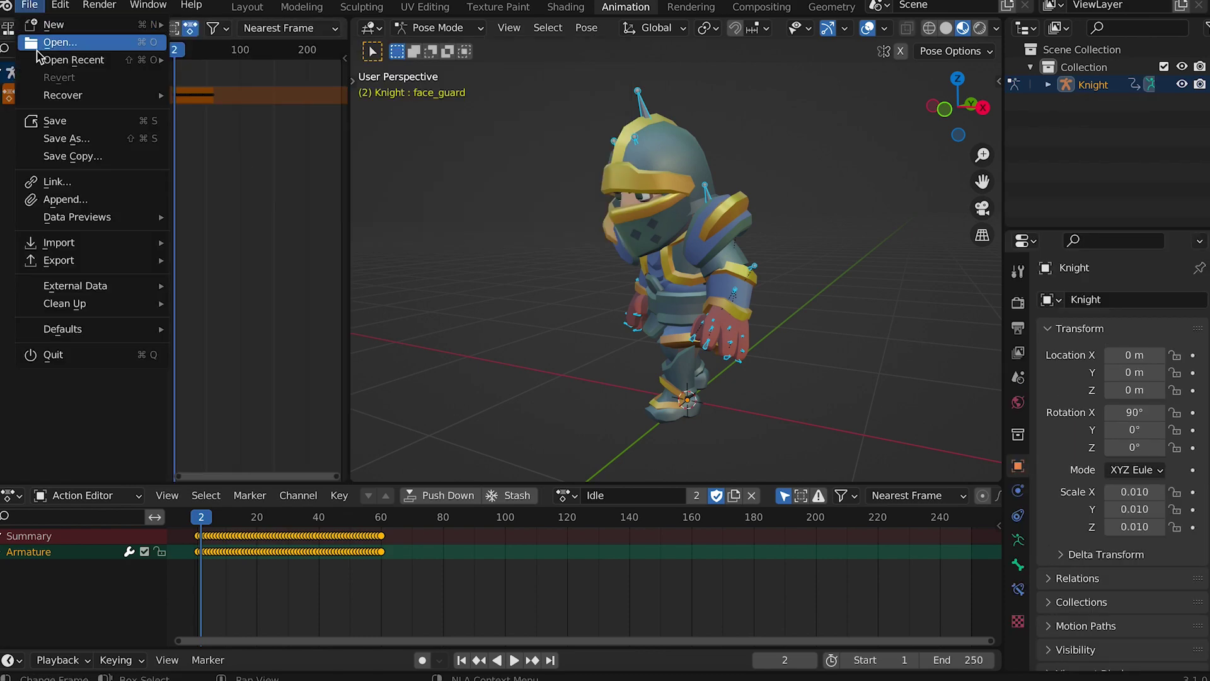
pyautogui.moveTo(59, 248)
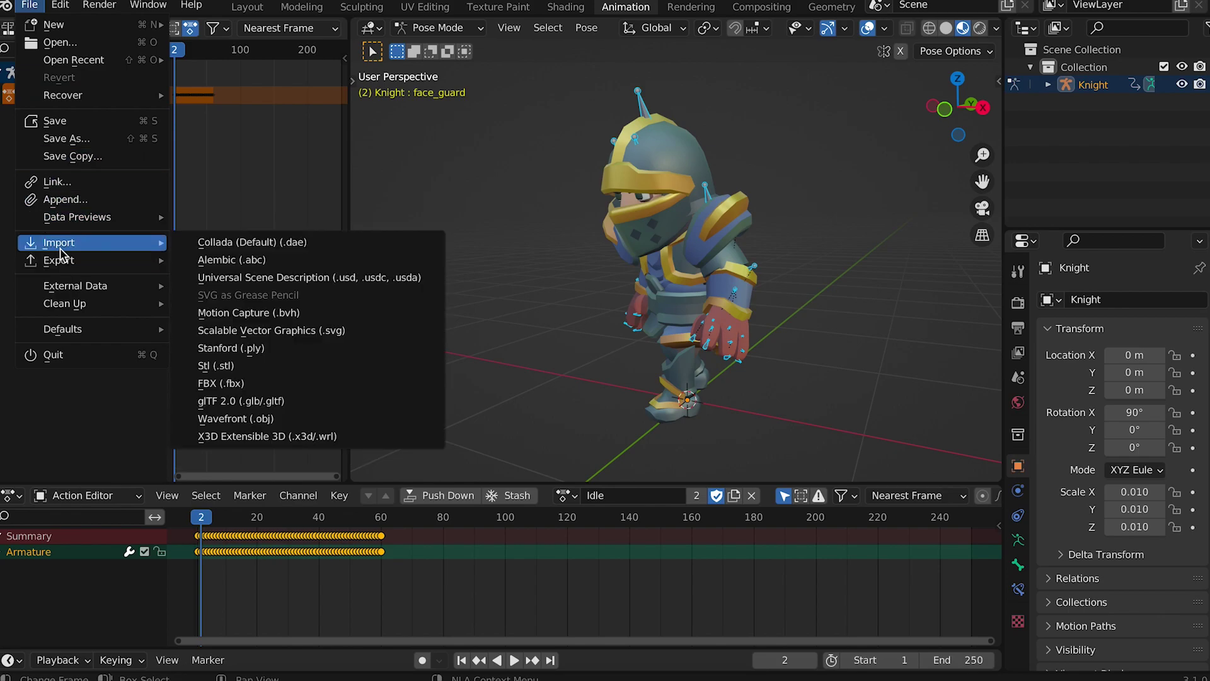
pyautogui.click(226, 384)
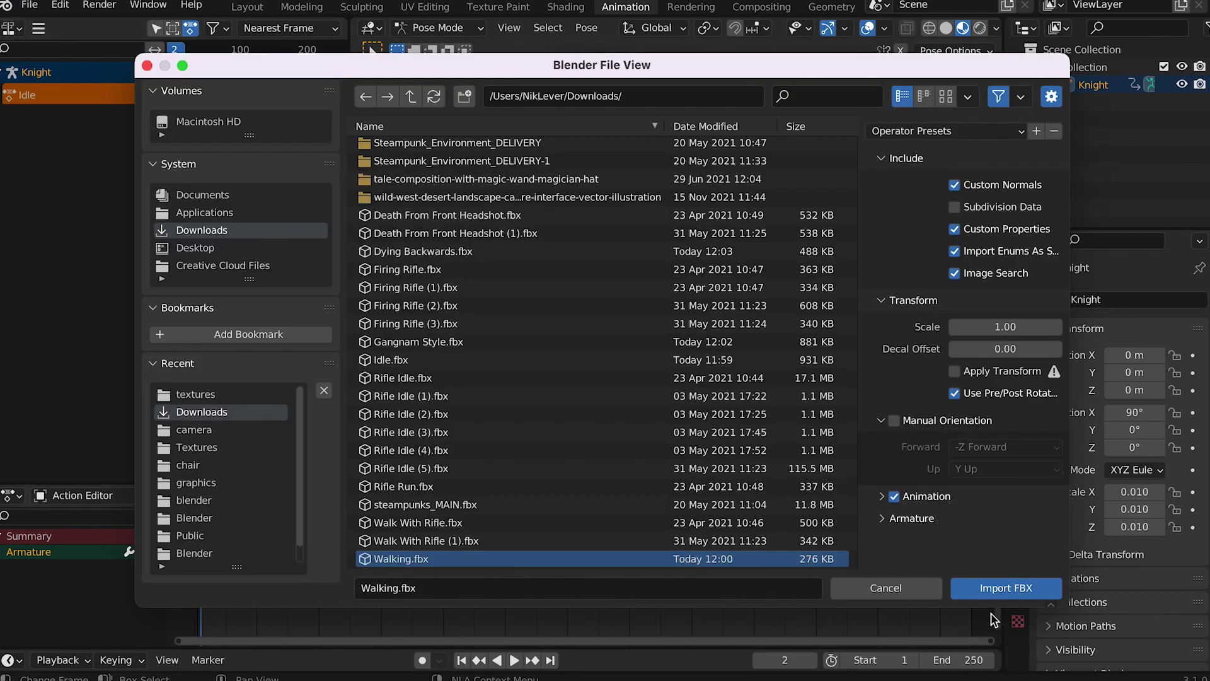
pyautogui.click(1000, 590)
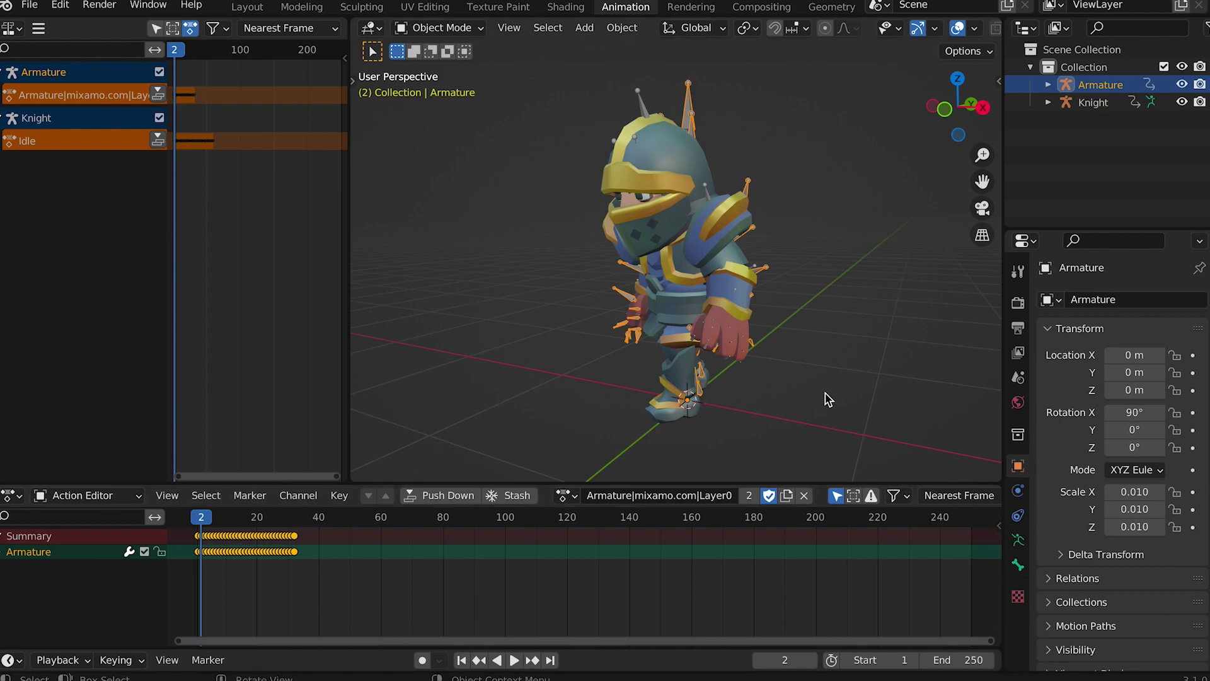
pyautogui.click(1048, 85)
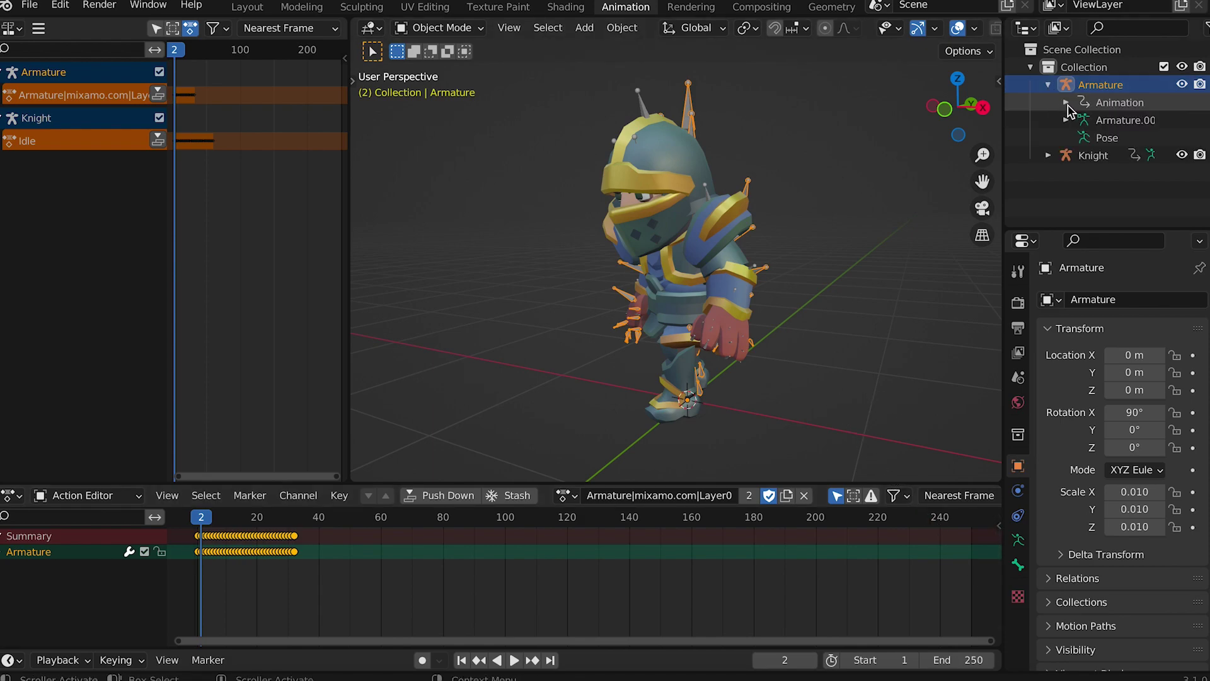
pyautogui.click(1065, 103)
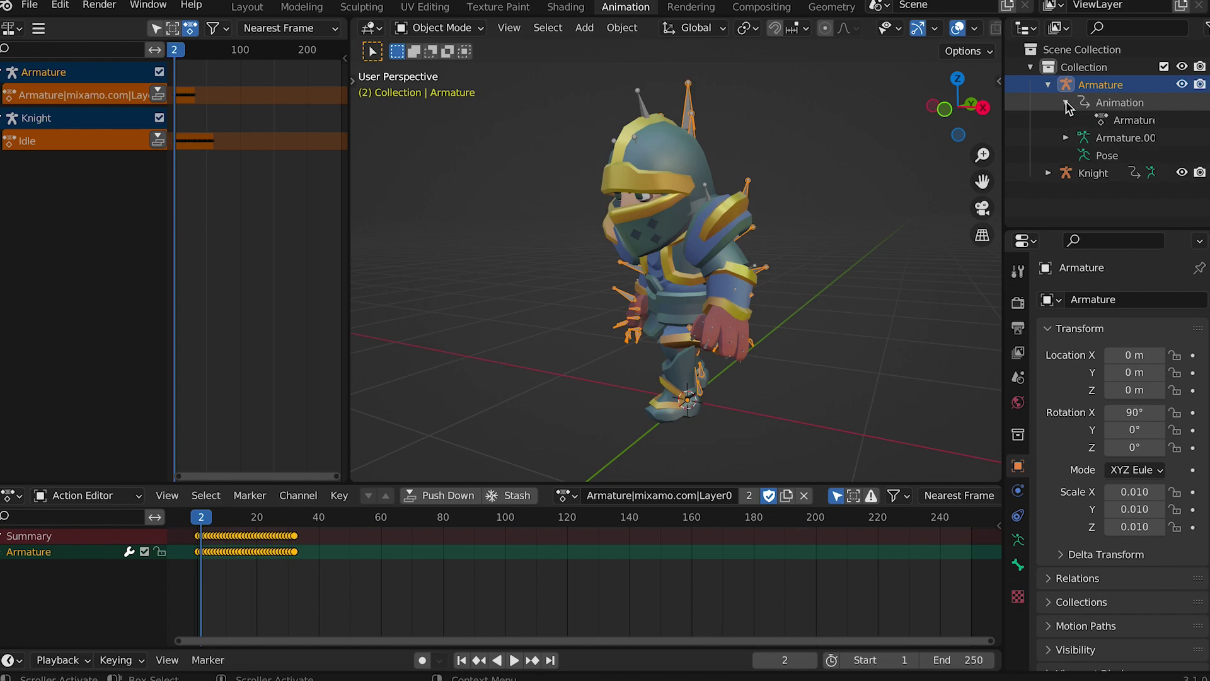
pyautogui.doubleClick(1134, 119)
pyautogui.write('Walk')
pyautogui.press('Return')
# Push Idle down onto an NLA track and assign the Walk action to Knight.
pyautogui.click(652, 161)
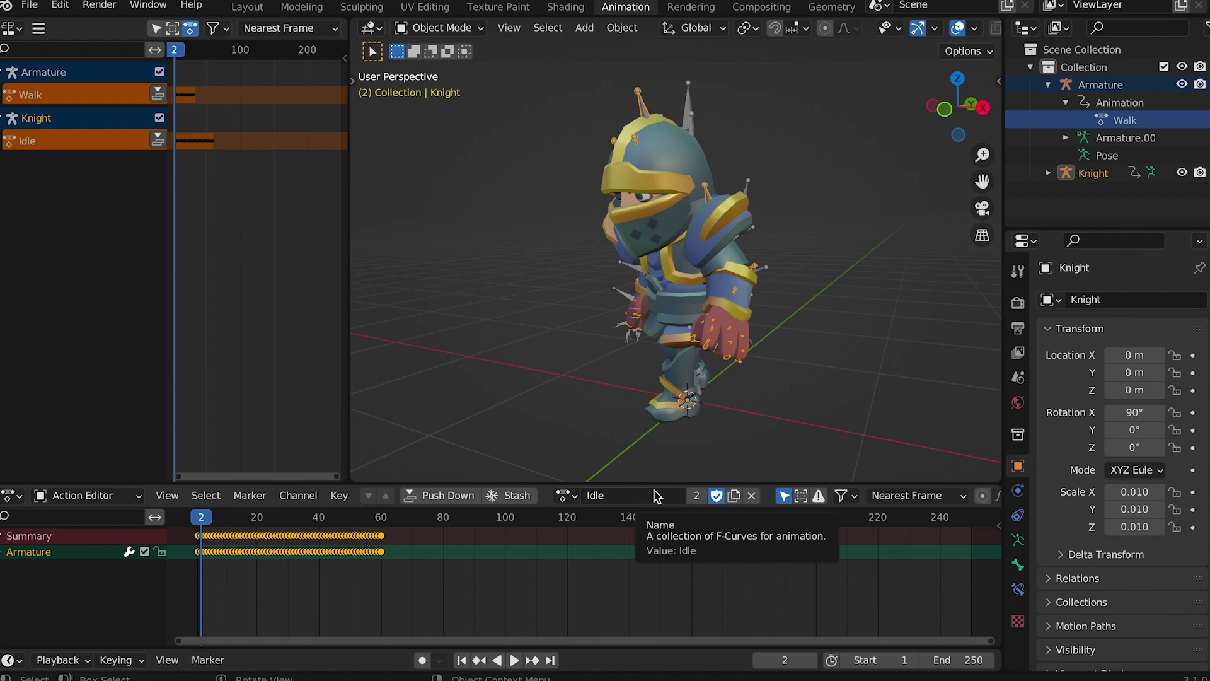
pyautogui.click(158, 140)
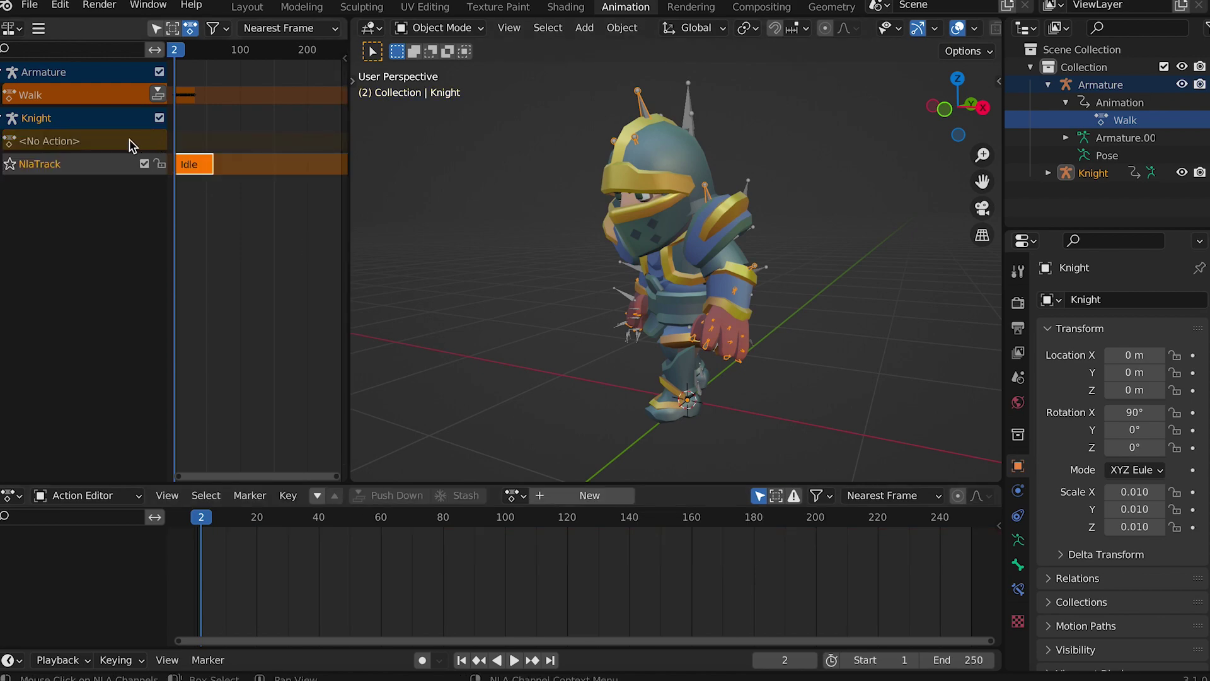
pyautogui.click(523, 496)
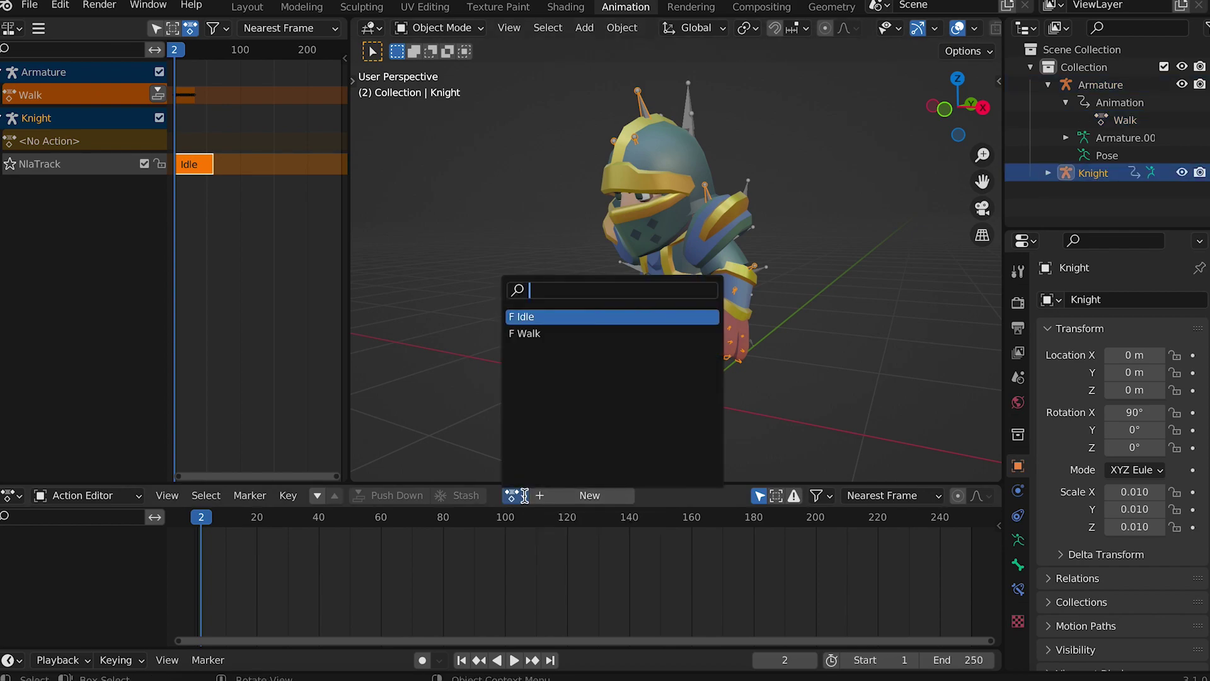
pyautogui.click(546, 334)
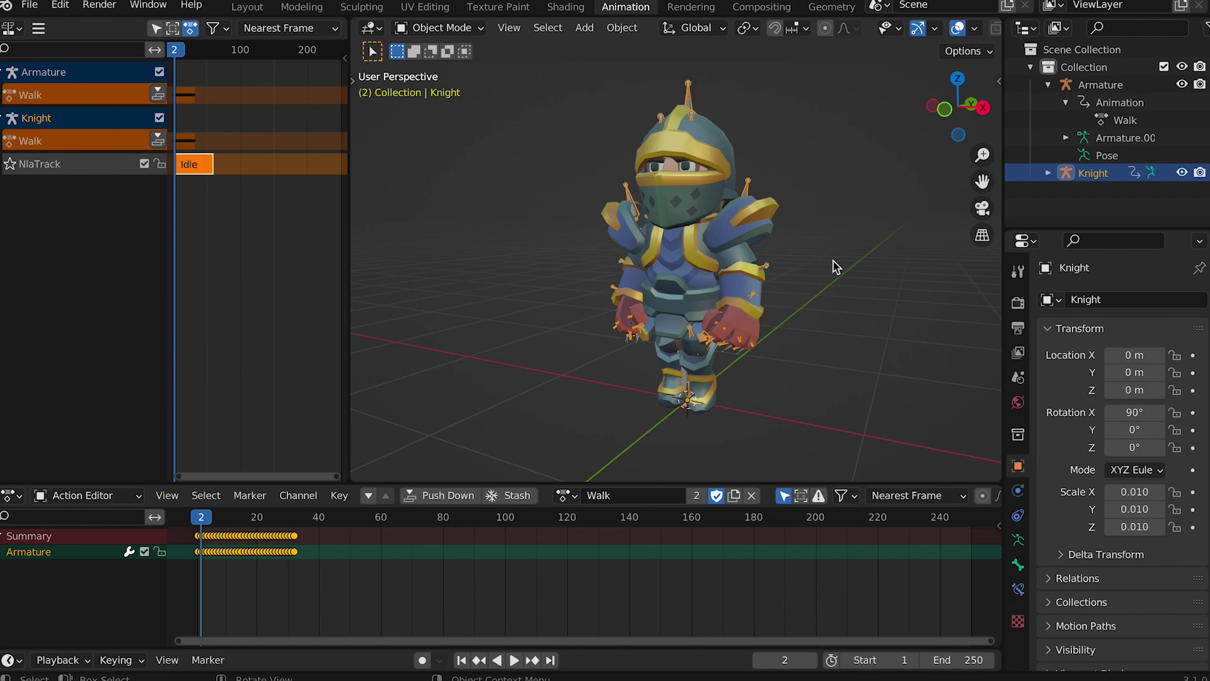
# Delete the imported Walk armature with its hierarchy.
pyautogui.click(1128, 88)
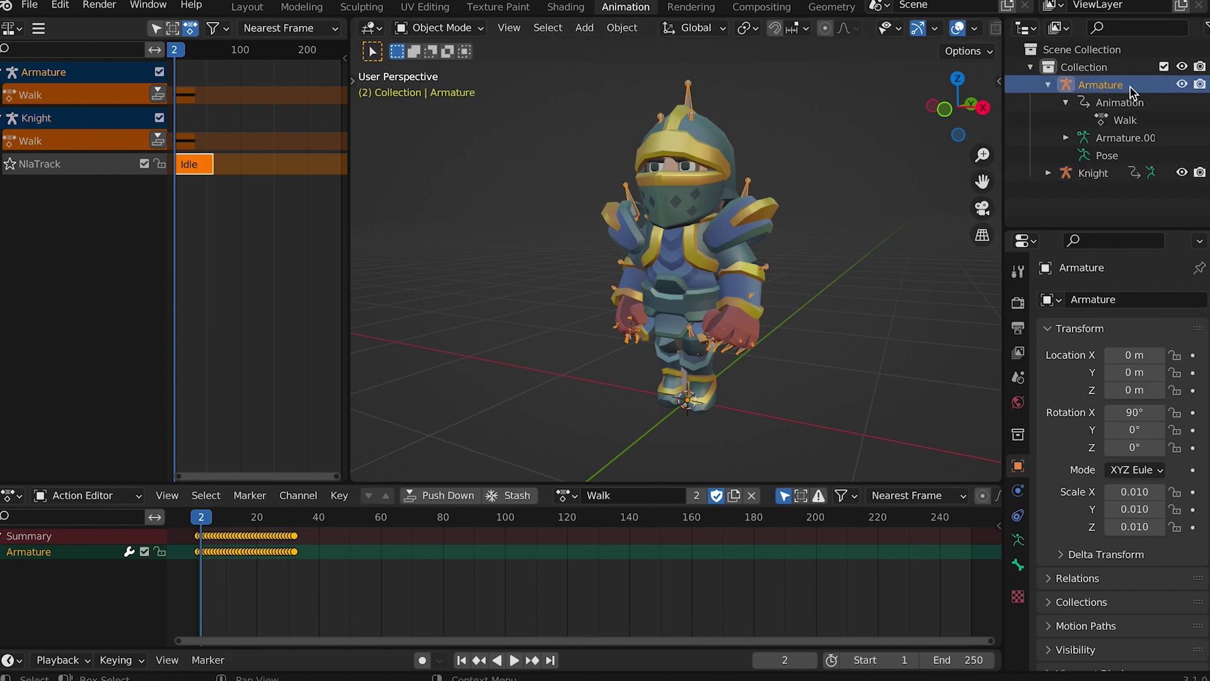
pyautogui.rightClick(1128, 88)
pyautogui.click(1116, 113)
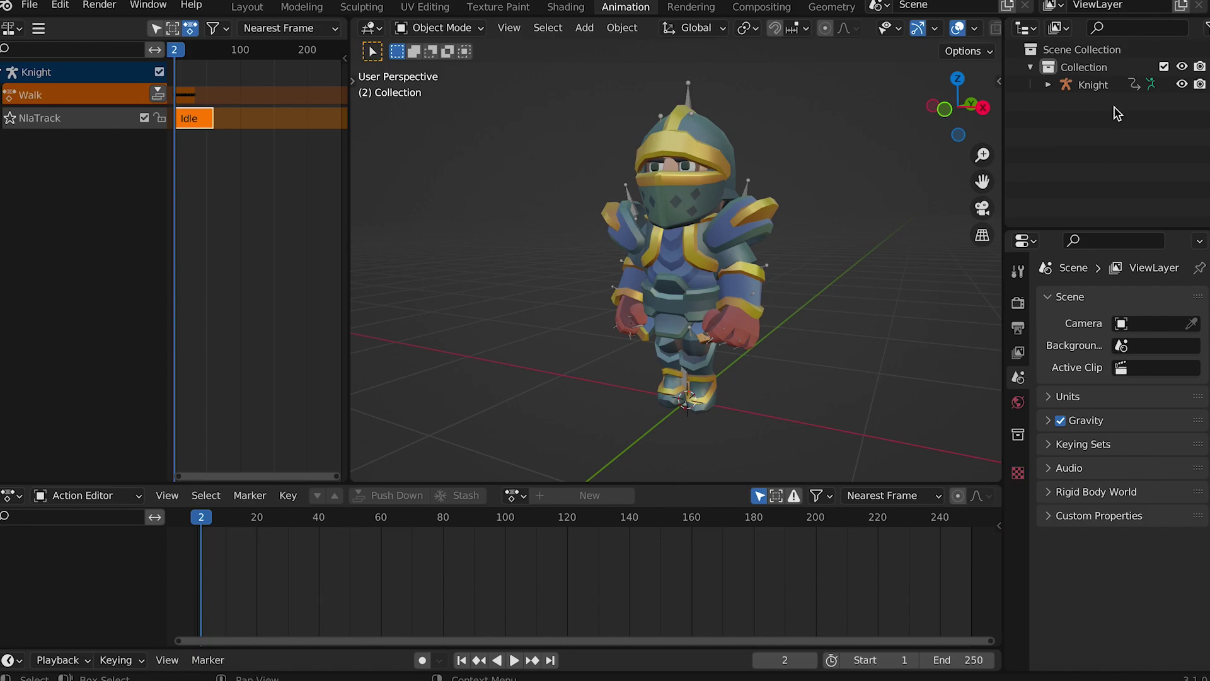
# Import the Gangnam Style FBX and rename its action to Dance.
pyautogui.click(30, 5)
pyautogui.moveTo(59, 242)
pyautogui.click(220, 384)
pyautogui.scroll(-3, 432, 466)
pyautogui.click(432, 418)
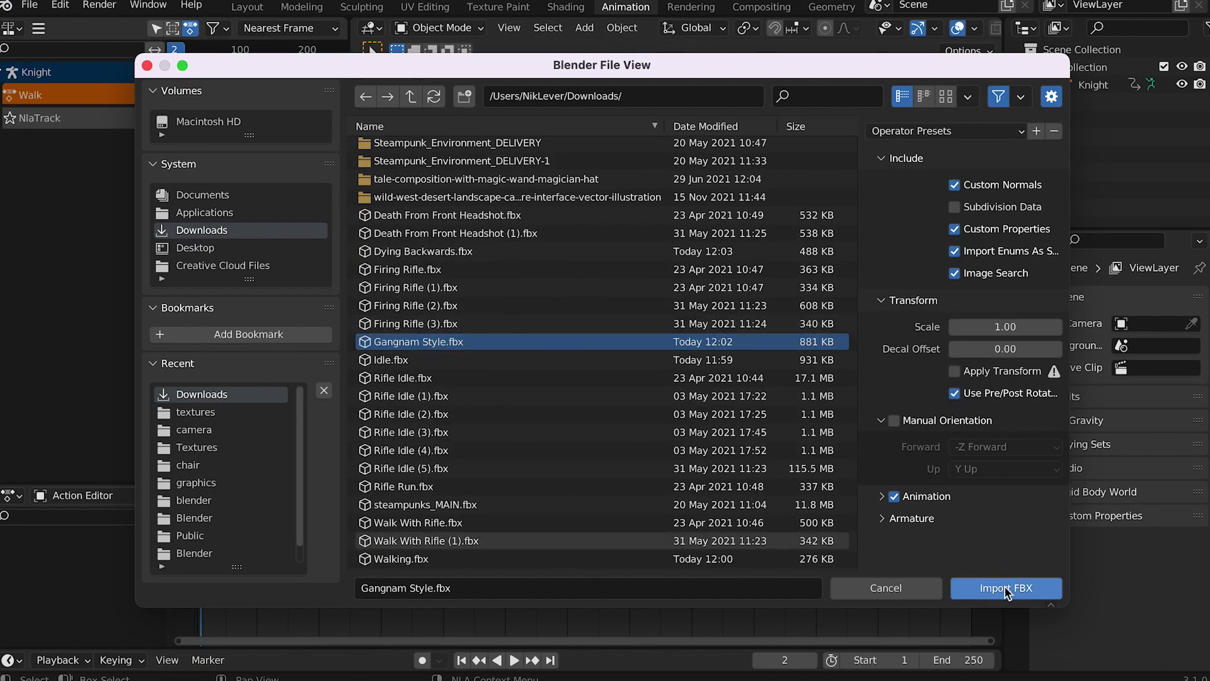
pyautogui.click(983, 586)
pyautogui.click(1048, 84)
pyautogui.click(1065, 102)
pyautogui.doubleClick(1125, 120)
pyautogui.write('Dance')
pyautogui.press('Return')
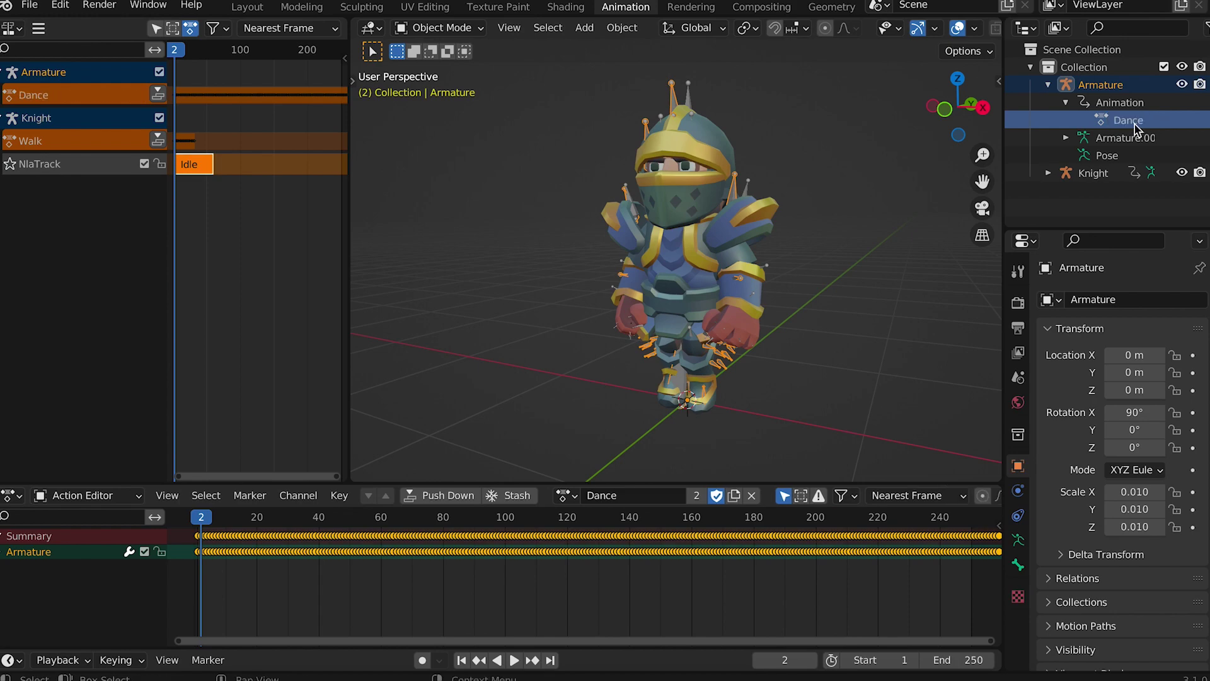
# Push Walk onto a new NLA track, give Knight the Dance action, and delete the extra armature.
pyautogui.click(157, 140)
pyautogui.click(36, 118)
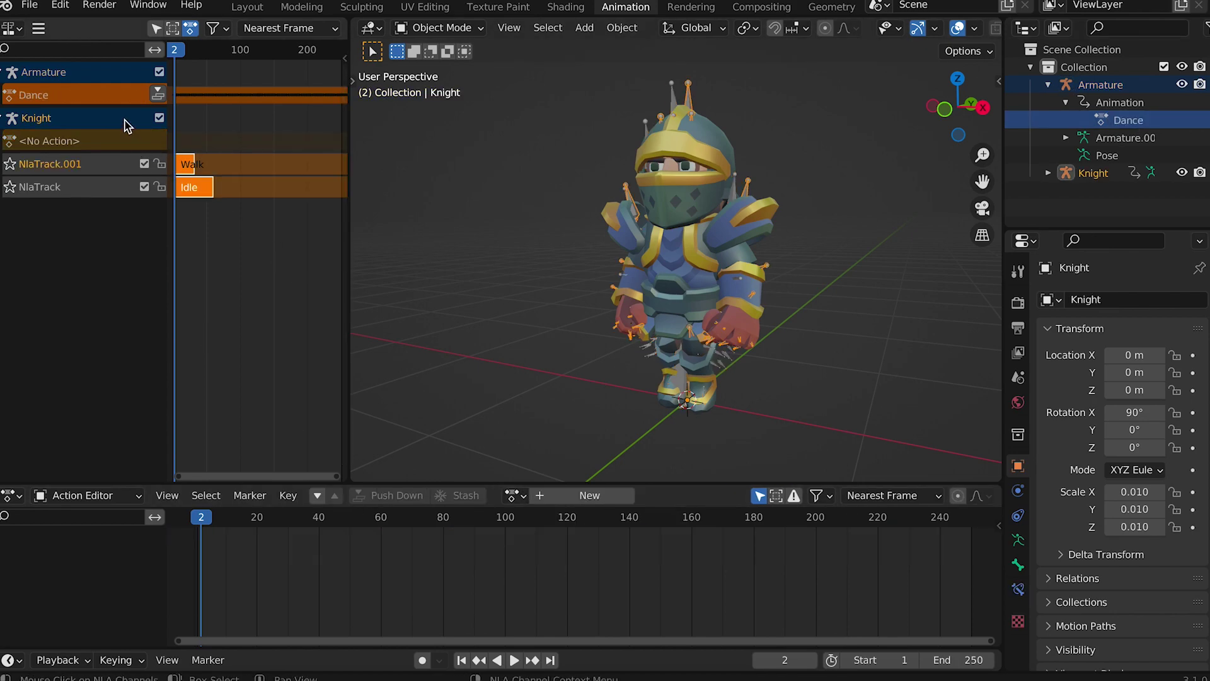
pyautogui.click(523, 496)
pyautogui.click(542, 316)
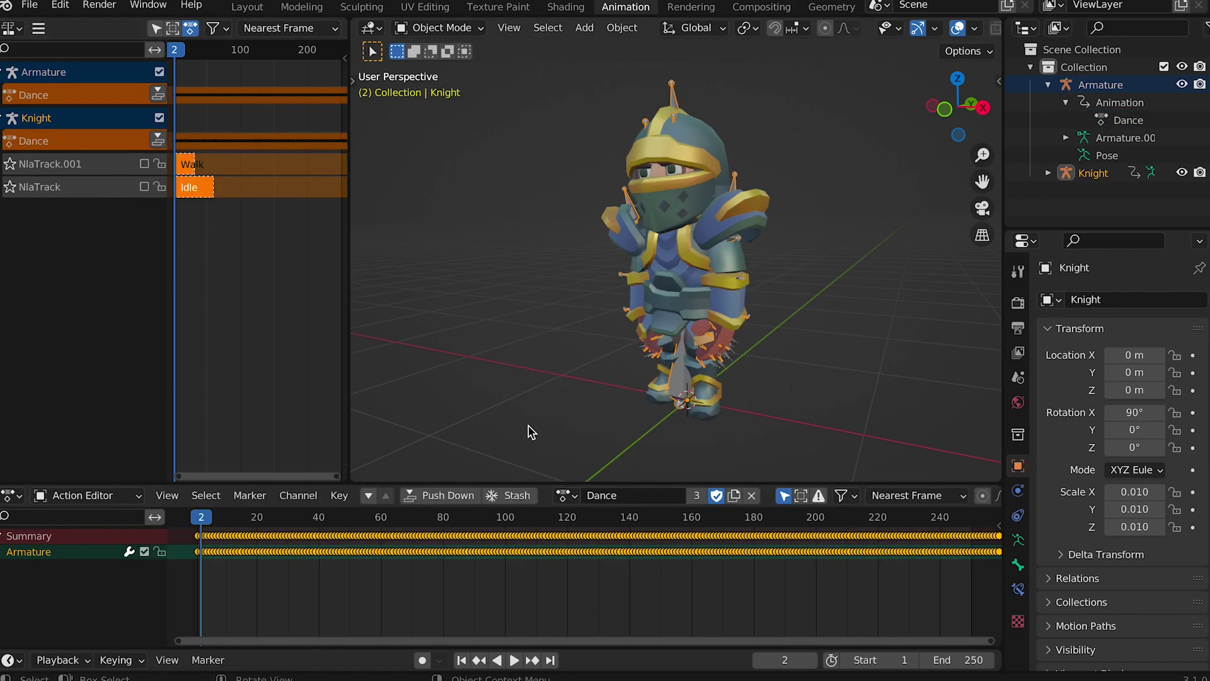
pyautogui.click(1109, 87)
pyautogui.press('x')
# Import Dying Backwards.fbx and rename its action to Die.
pyautogui.click(29, 4)
pyautogui.click(208, 375)
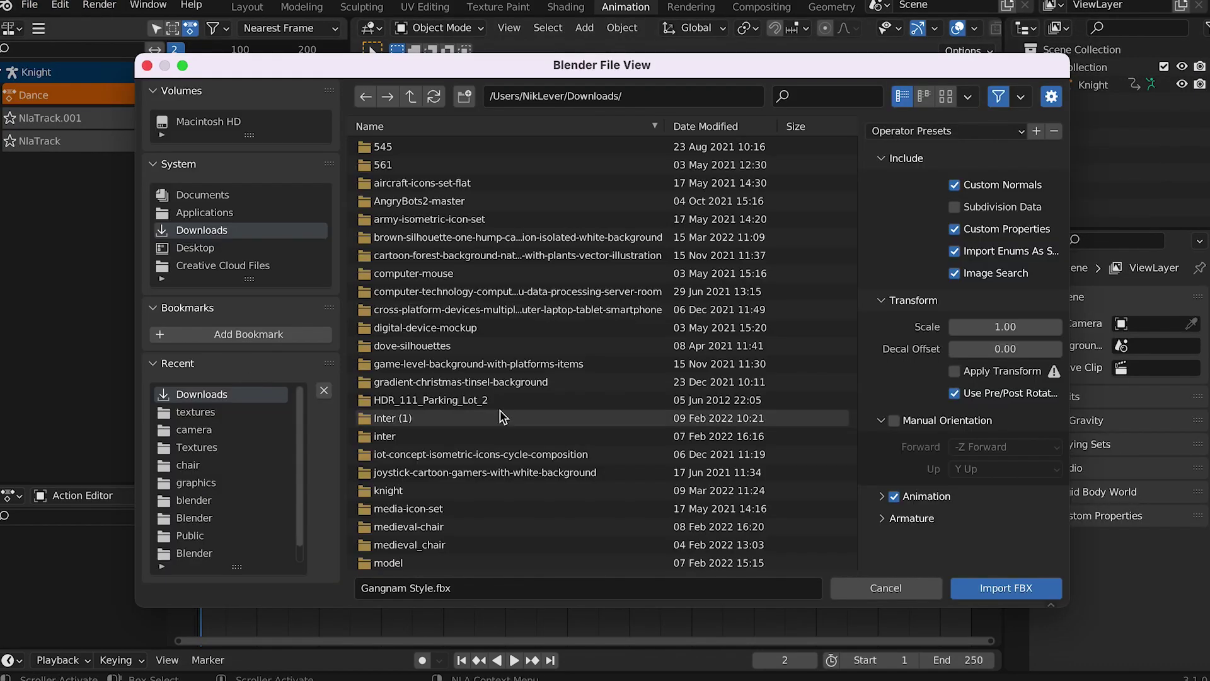
pyautogui.click(426, 251)
pyautogui.click(999, 587)
pyautogui.click(1066, 102)
pyautogui.click(1123, 120)
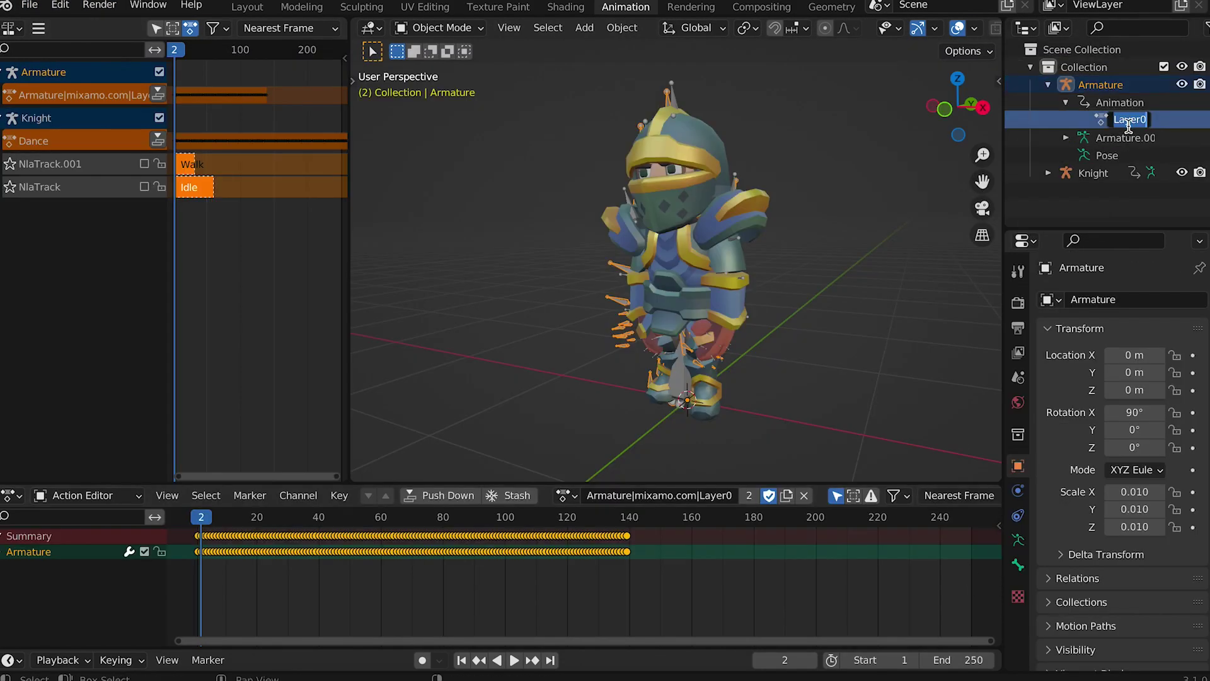
# Push Dance onto its own NLA track, assign Die to Knight, delete the extra armature, and play.
pyautogui.click(157, 139)
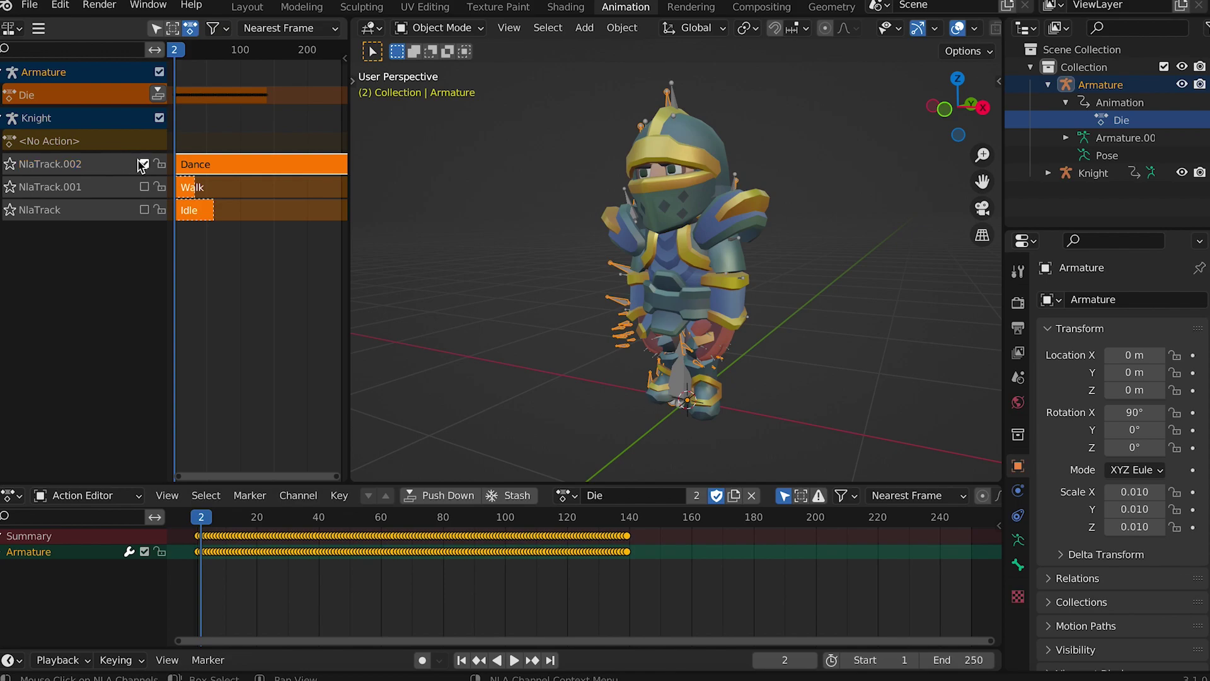
pyautogui.click(95, 119)
pyautogui.click(563, 494)
pyautogui.click(504, 341)
pyautogui.click(1103, 86)
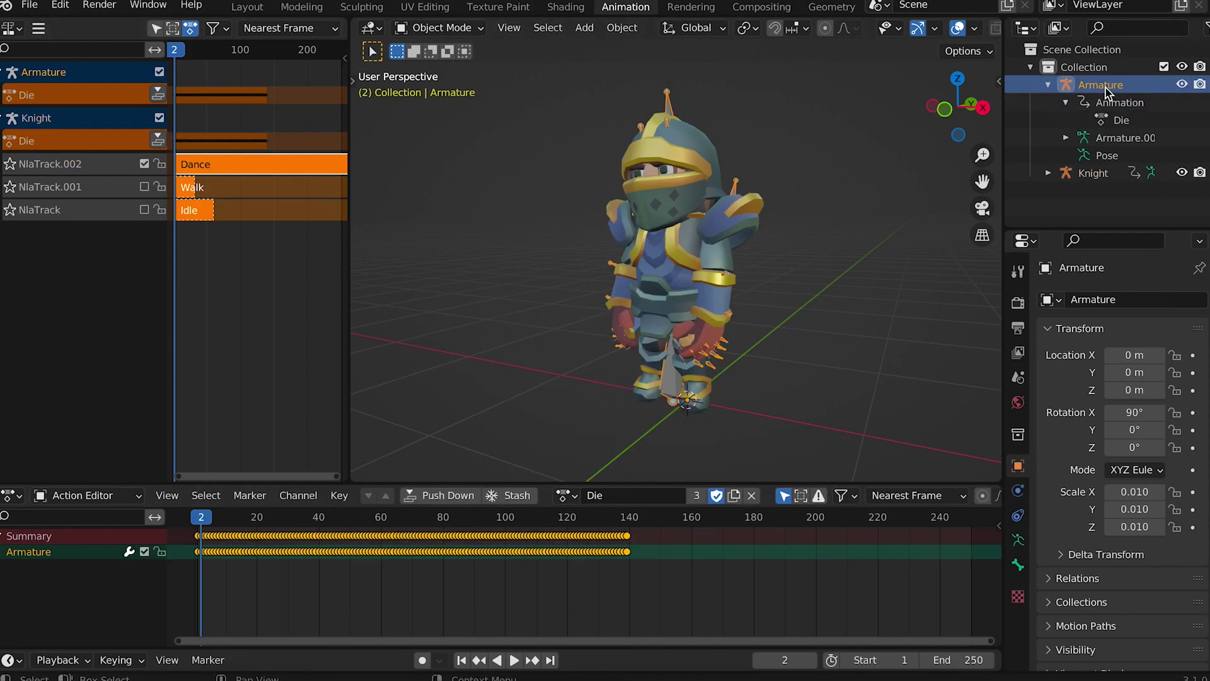
pyautogui.press('Delete')
pyautogui.press('space')
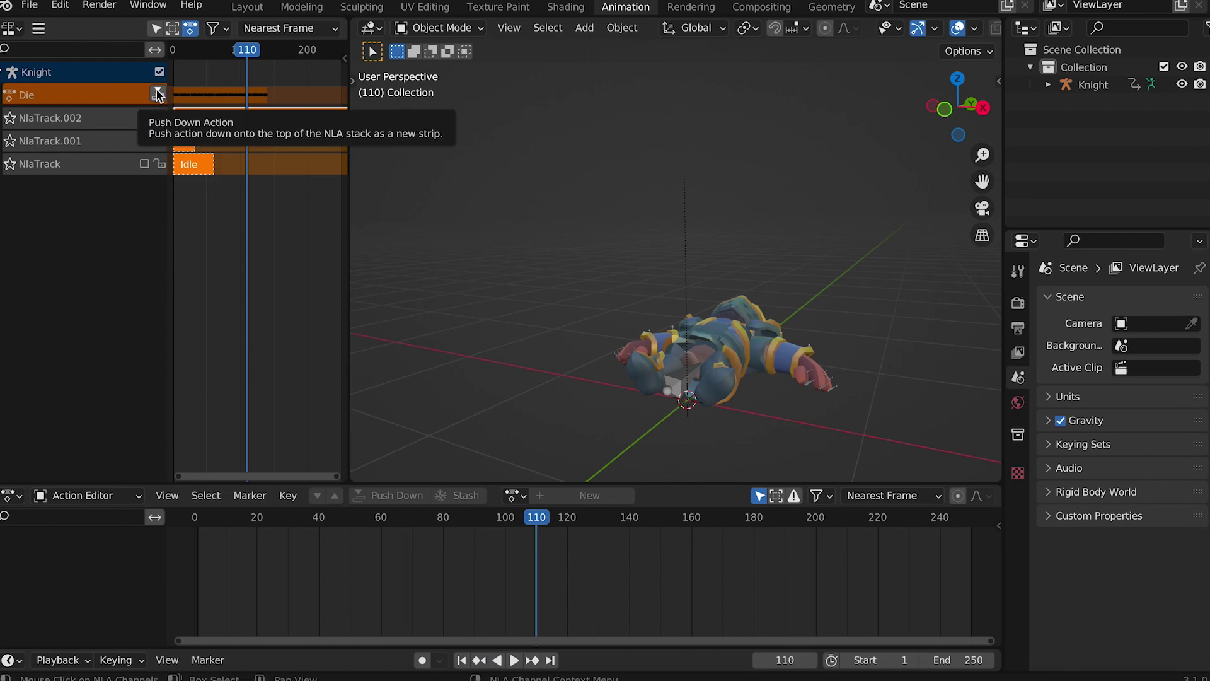
# Push the Die action onto its own NLA track and mute it, keeping Dance active.
pyautogui.click(158, 93)
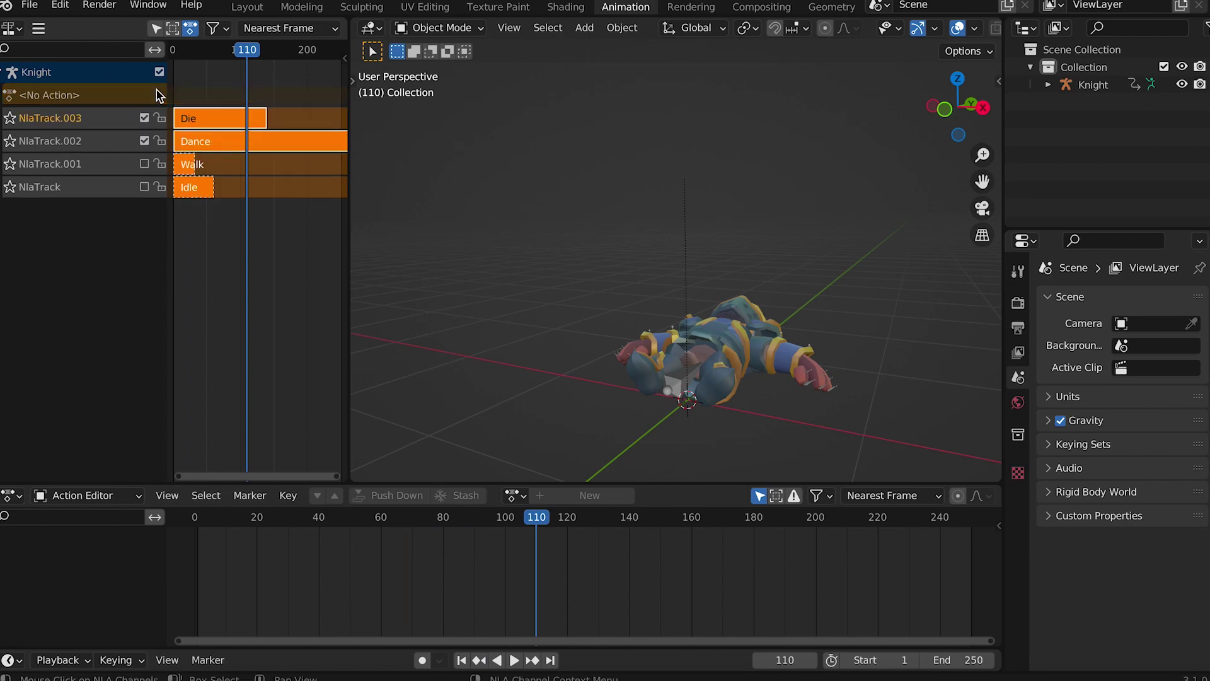
pyautogui.click(144, 141)
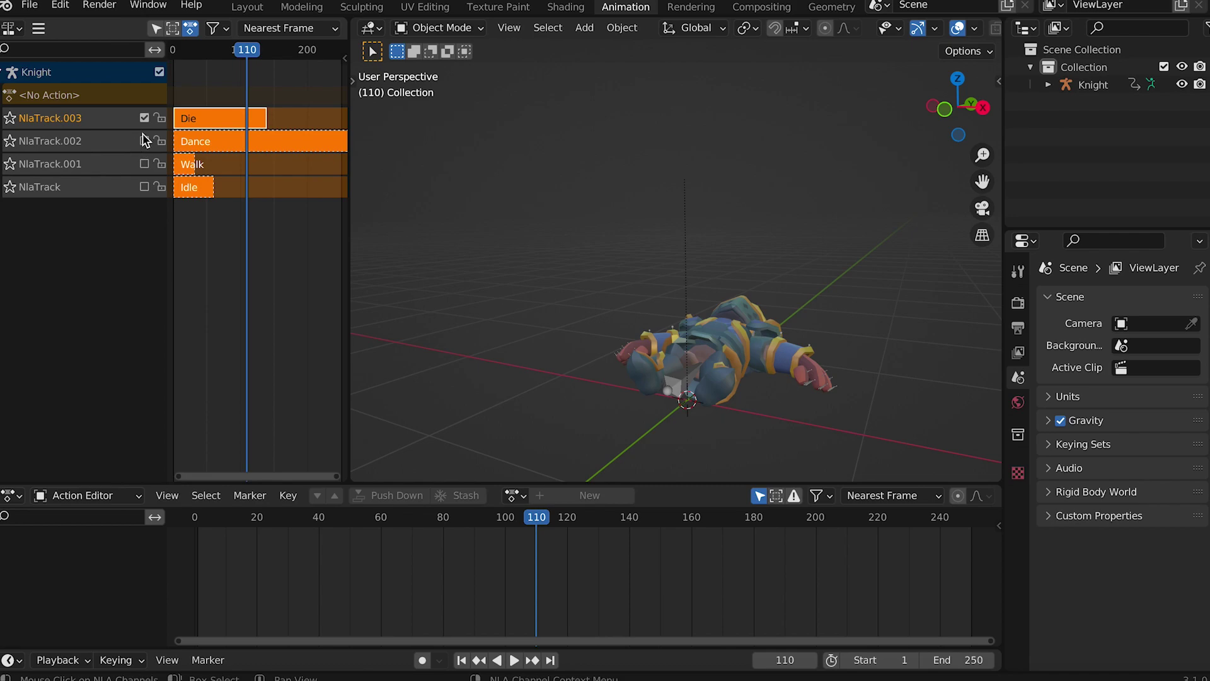
pyautogui.click(144, 141)
pyautogui.click(144, 118)
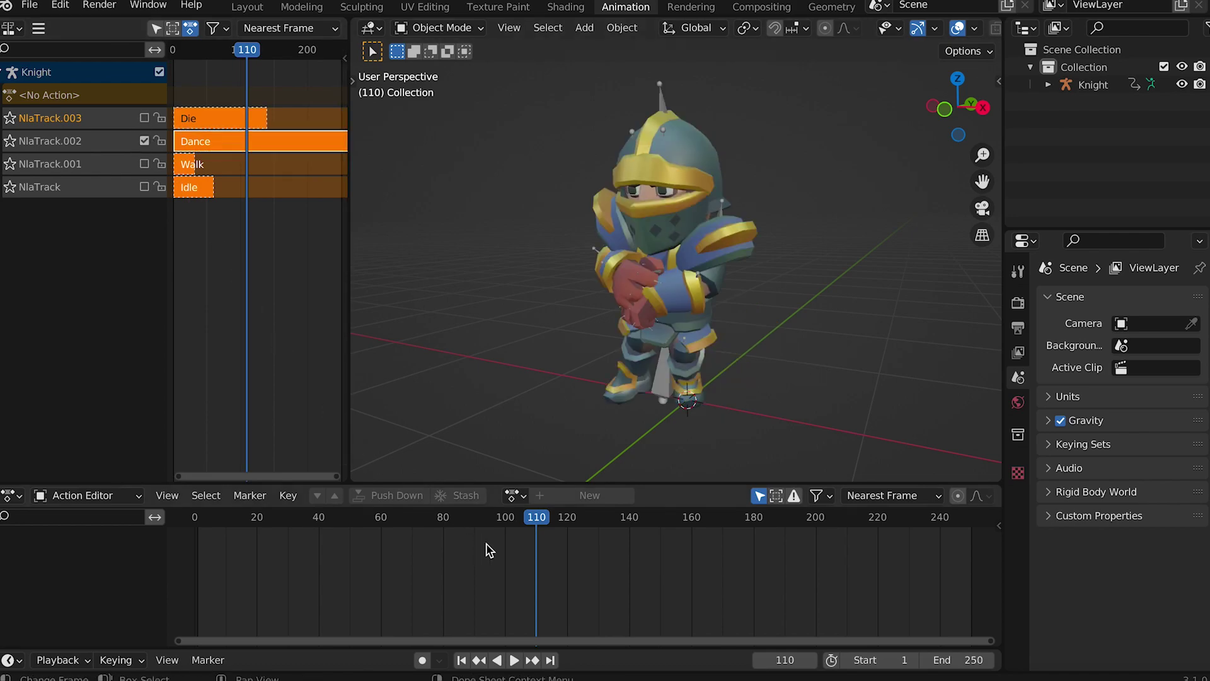
# Play back and stop the animation, then return to the Layout workspace's Add Mesh menu.
pyautogui.click(514, 659)
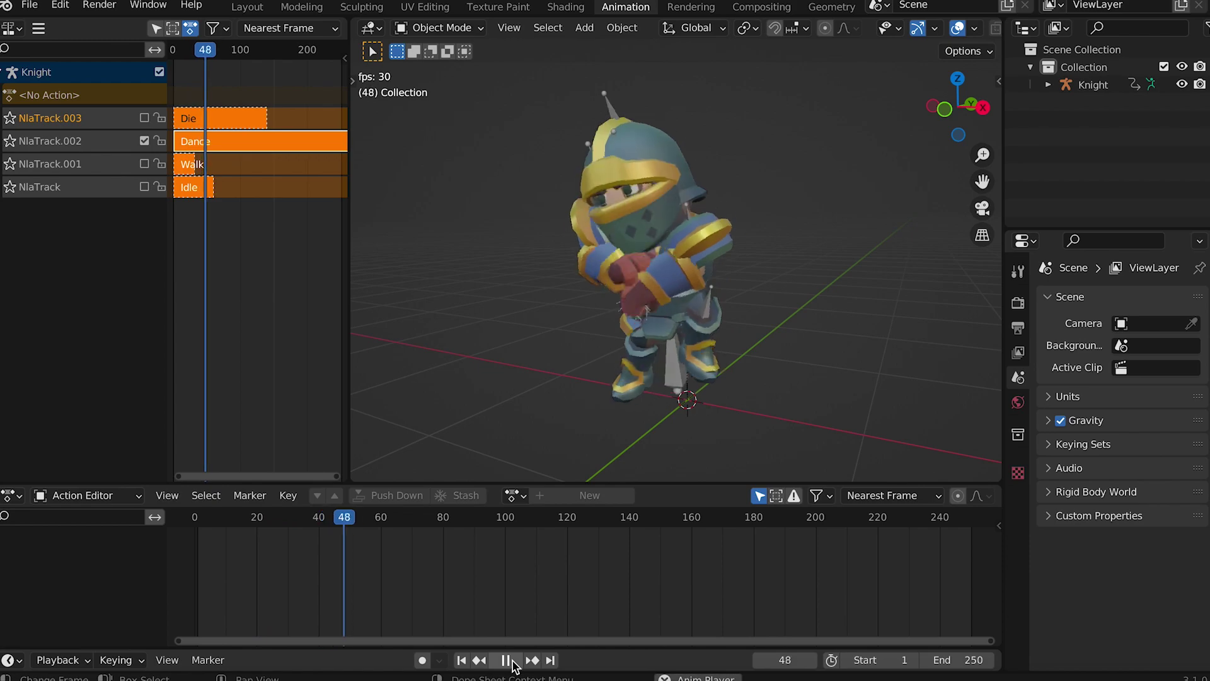
pyautogui.click(508, 660)
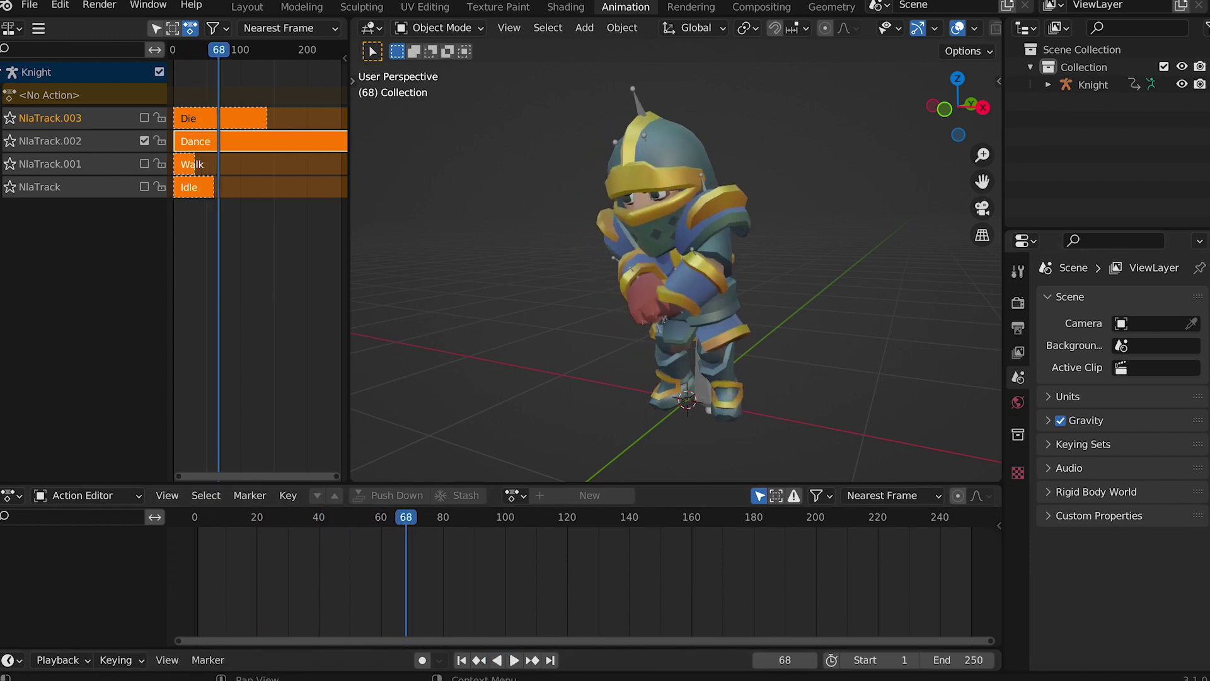
pyautogui.click(247, 7)
pyautogui.click(225, 27)
# Add a cube and set its Location Z to 0.84 and Scale to 0.58/0.56/0.84.
pyautogui.moveTo(247, 46)
pyautogui.click(391, 65)
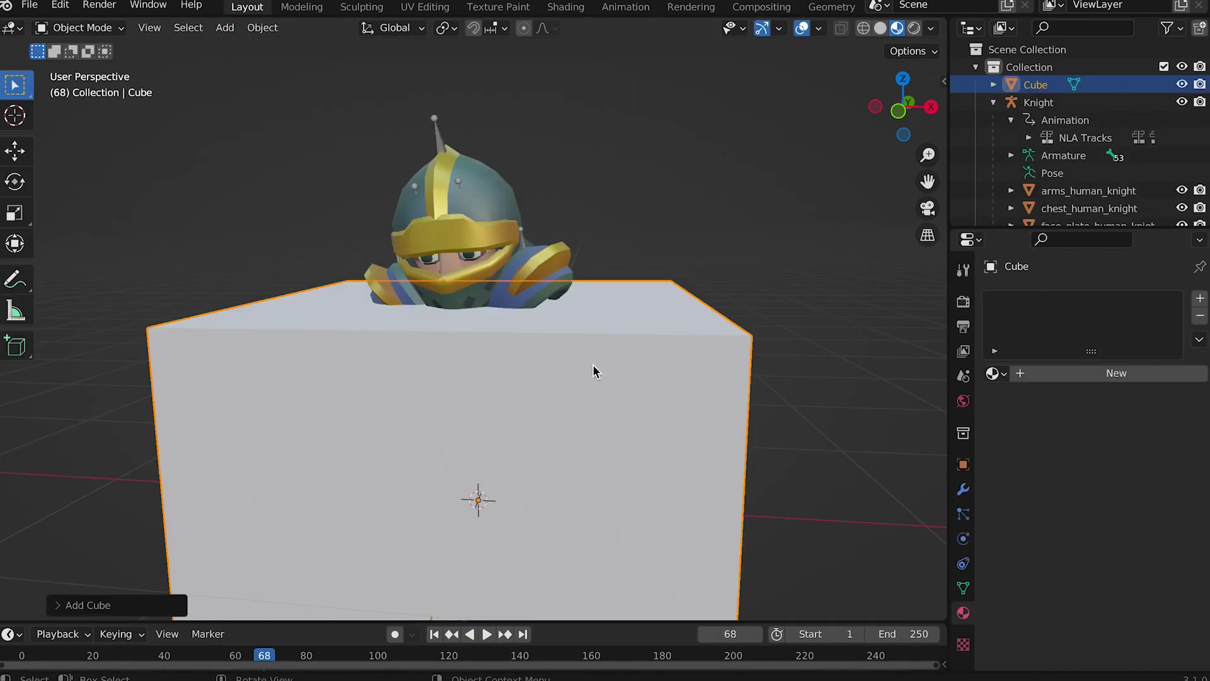
pyautogui.press('KP_1')
pyautogui.click(944, 81)
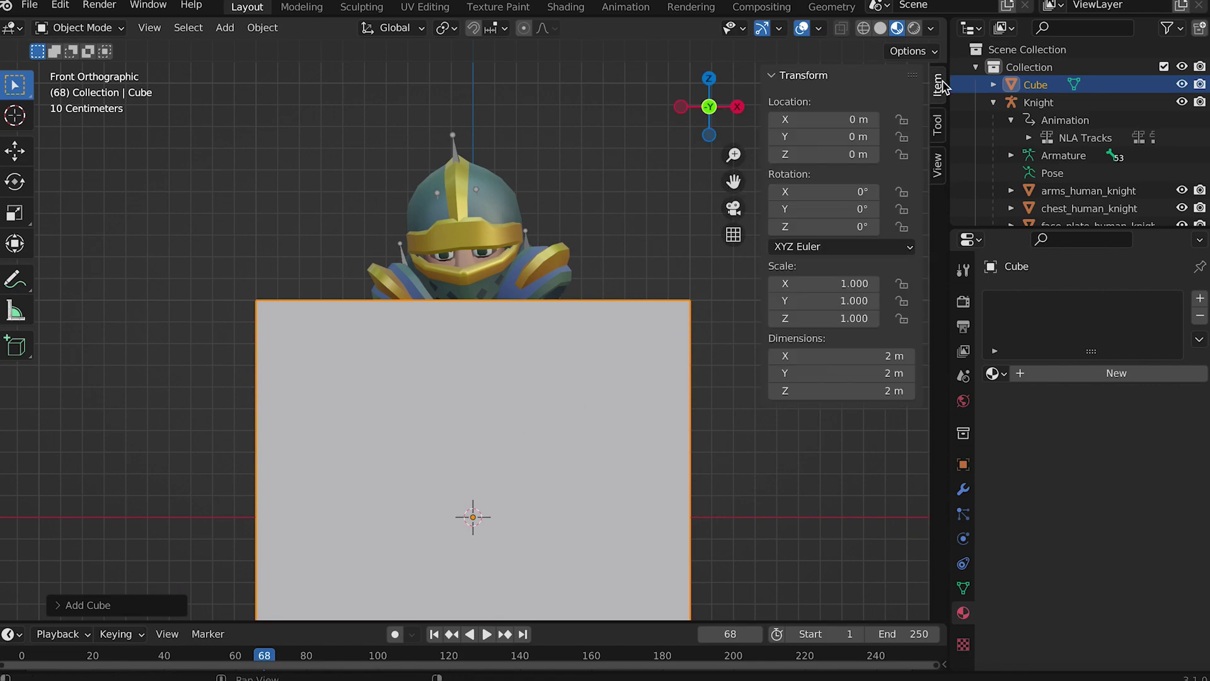
pyautogui.moveTo(819, 154)
pyautogui.mouseDown()
pyautogui.moveTo(838, 154)
pyautogui.moveTo(819, 154)
pyautogui.mouseUp()
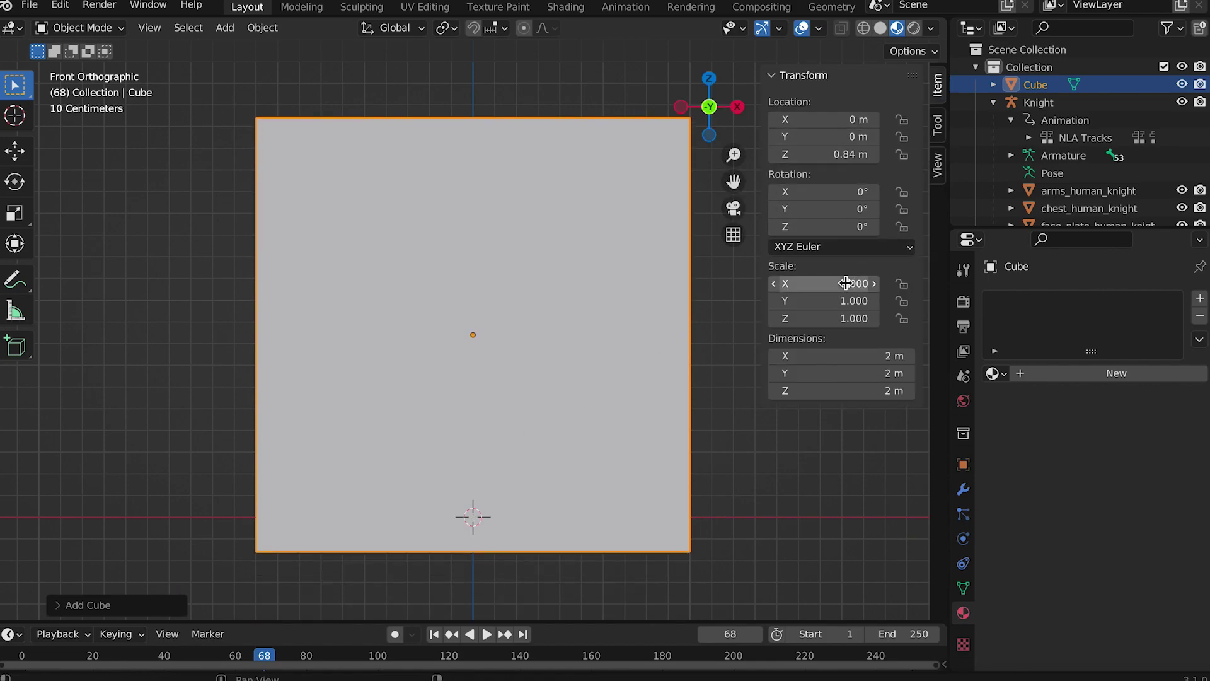
pyautogui.moveTo(845, 283); pyautogui.dragTo(819, 283)
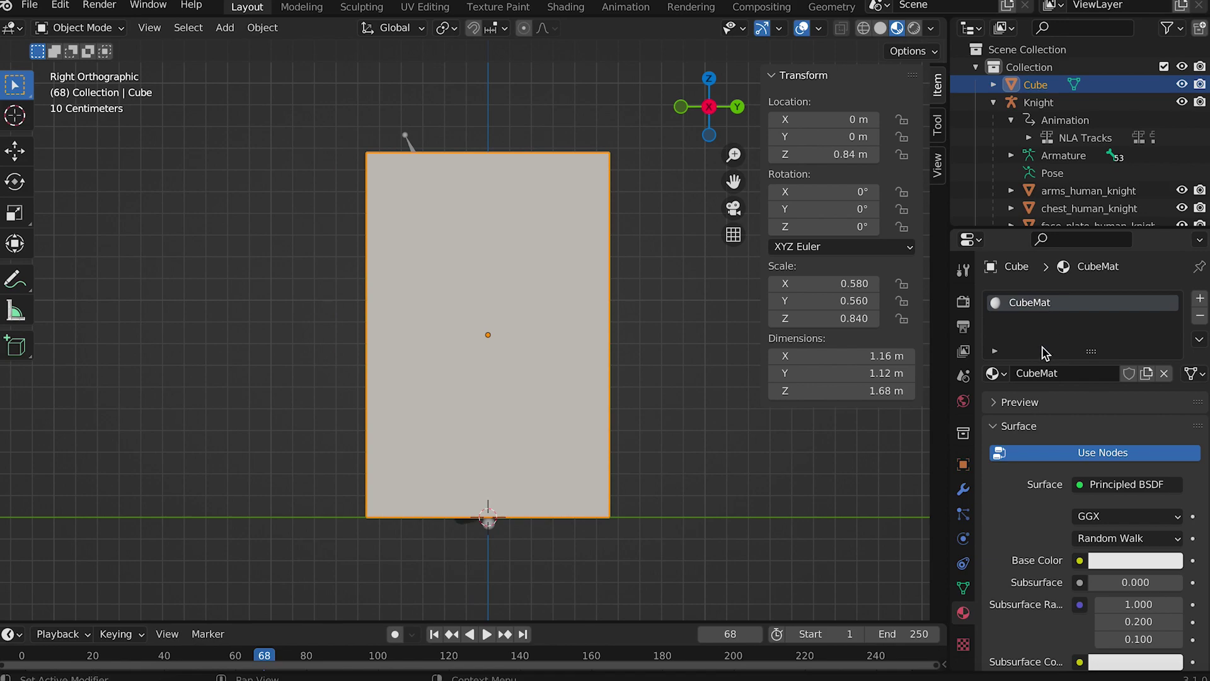
# Make the cube's material fully transparent with Alpha 0 and Alpha Blend mode.
pyautogui.scroll(-20, 1072, 507)
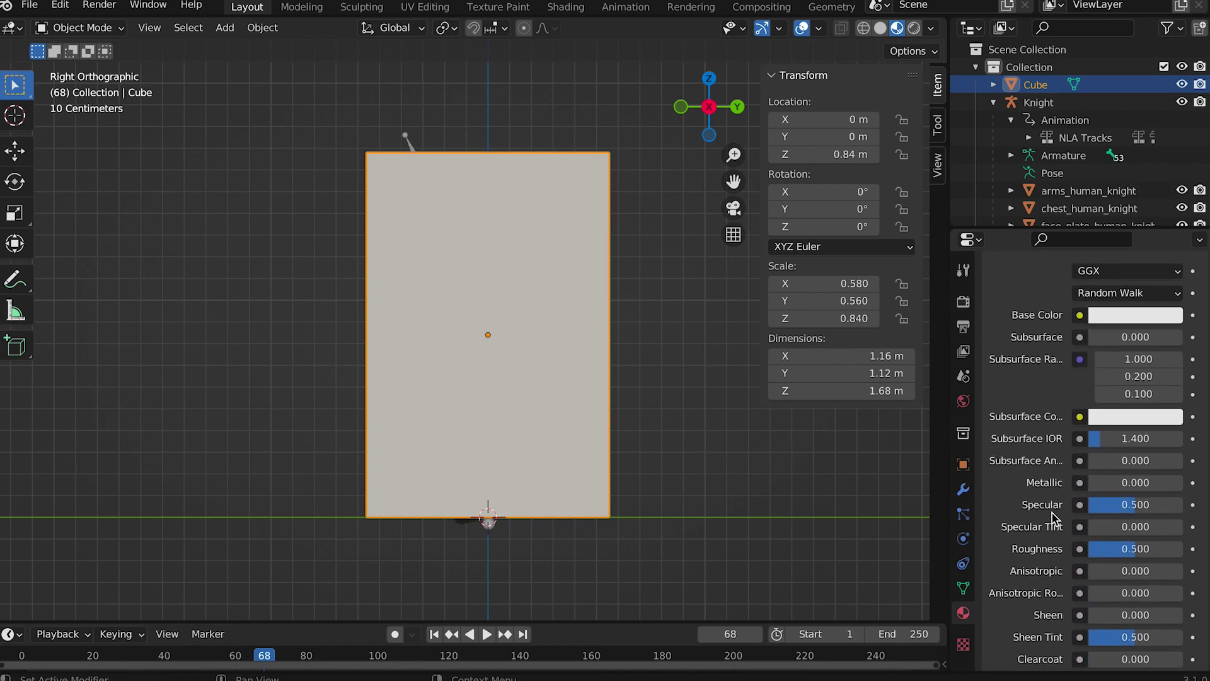
pyautogui.moveTo(1142, 372); pyautogui.dragTo(1065, 372)
pyautogui.scroll(-3, 1094, 418)
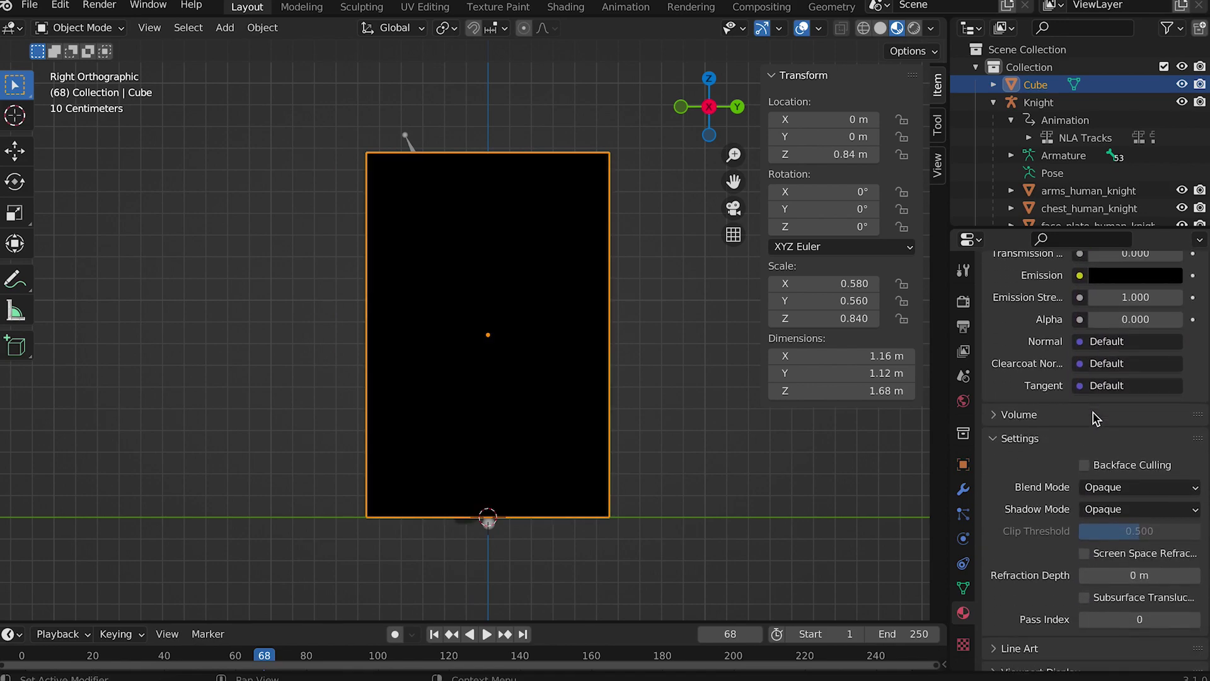
pyautogui.click(1147, 449)
pyautogui.click(1128, 528)
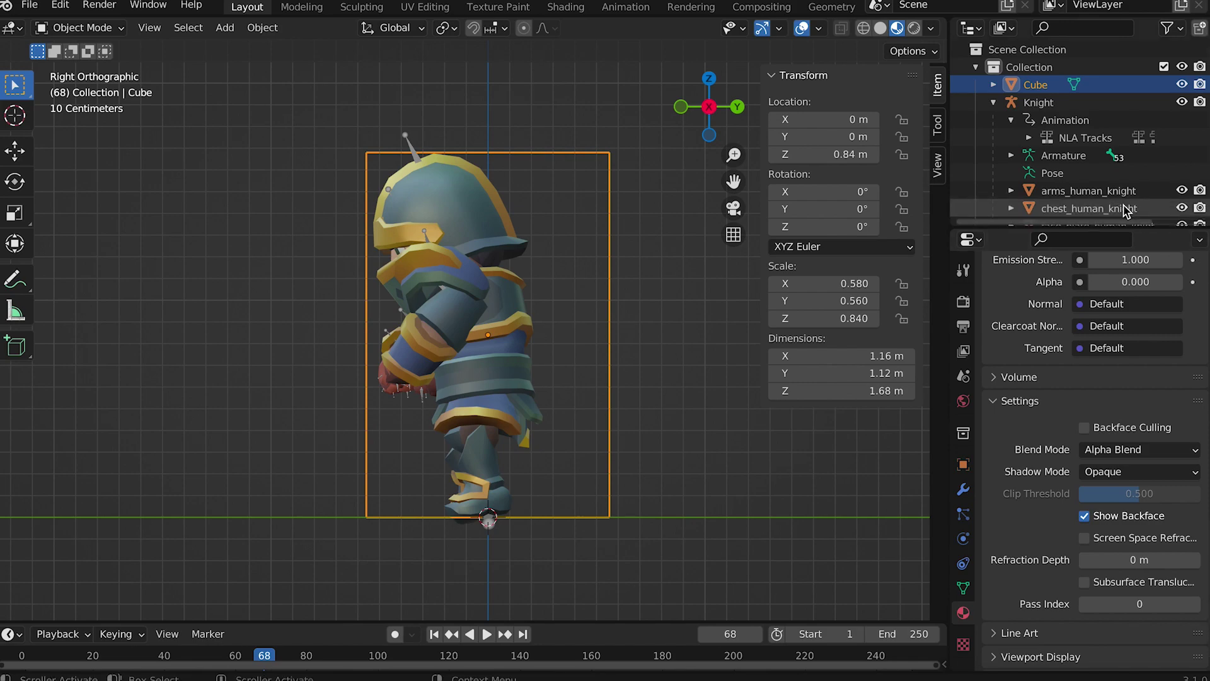
# Collapse the Knight entry in the Outliner and bring up File > Export formats.
pyautogui.click(994, 103)
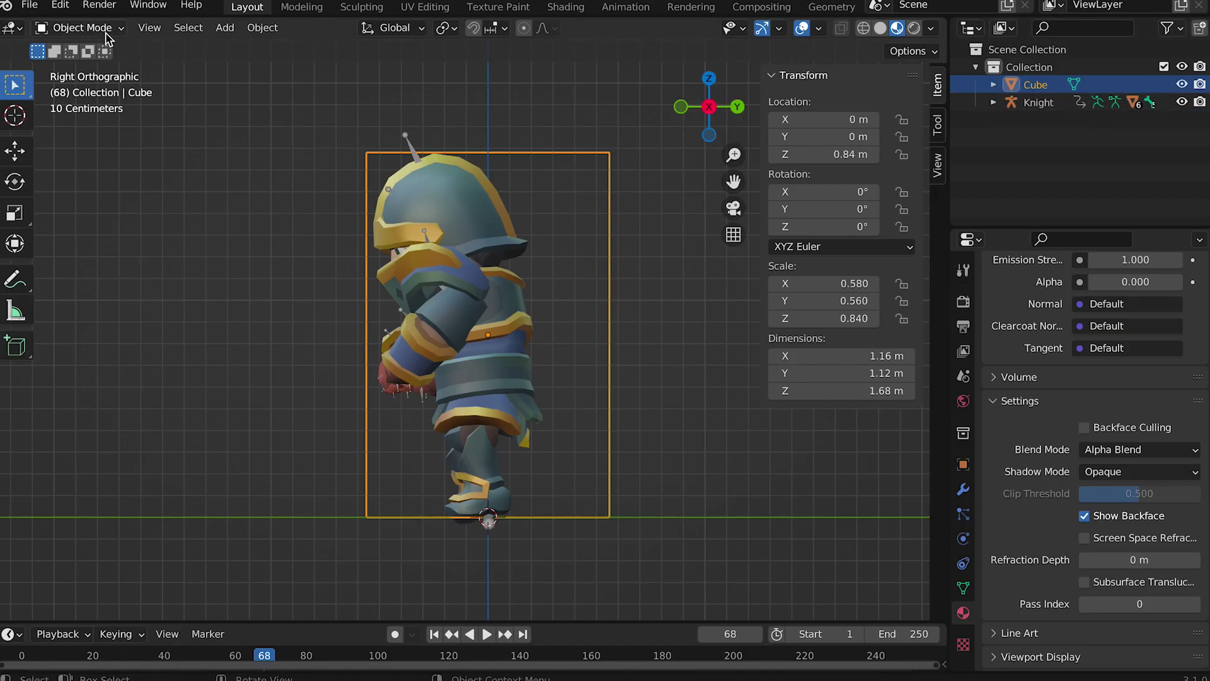
pyautogui.click(31, 7)
pyautogui.moveTo(67, 261)
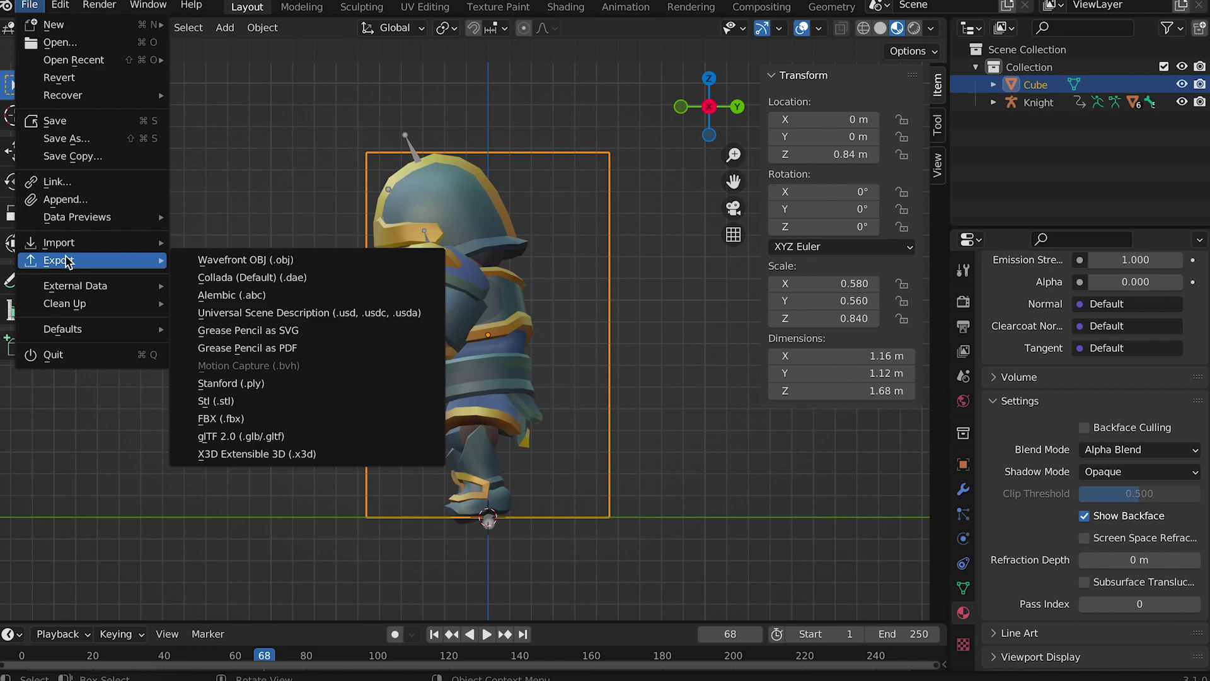
# Export glTF 2.0 as glTF Binary knight-anim.glb, reviewing Include, Transform, Geometry and Animation options.
pyautogui.click(246, 440)
pyautogui.click(1057, 163)
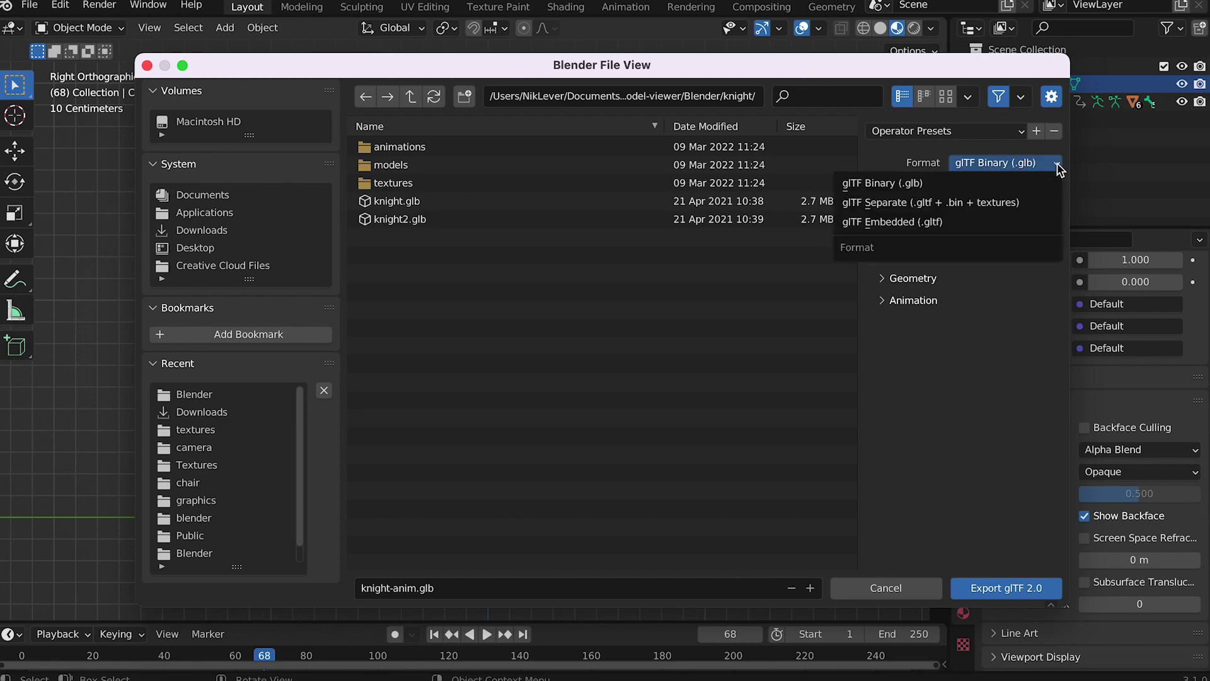
pyautogui.click(1016, 180)
pyautogui.click(883, 237)
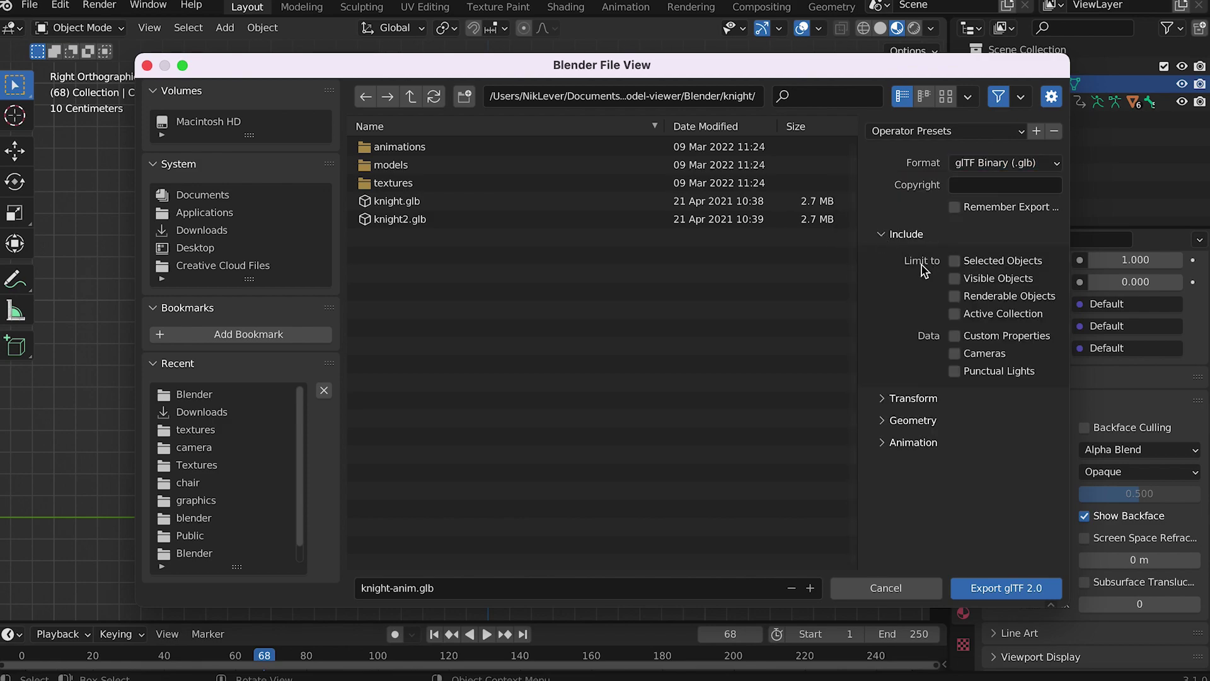
pyautogui.click(882, 238)
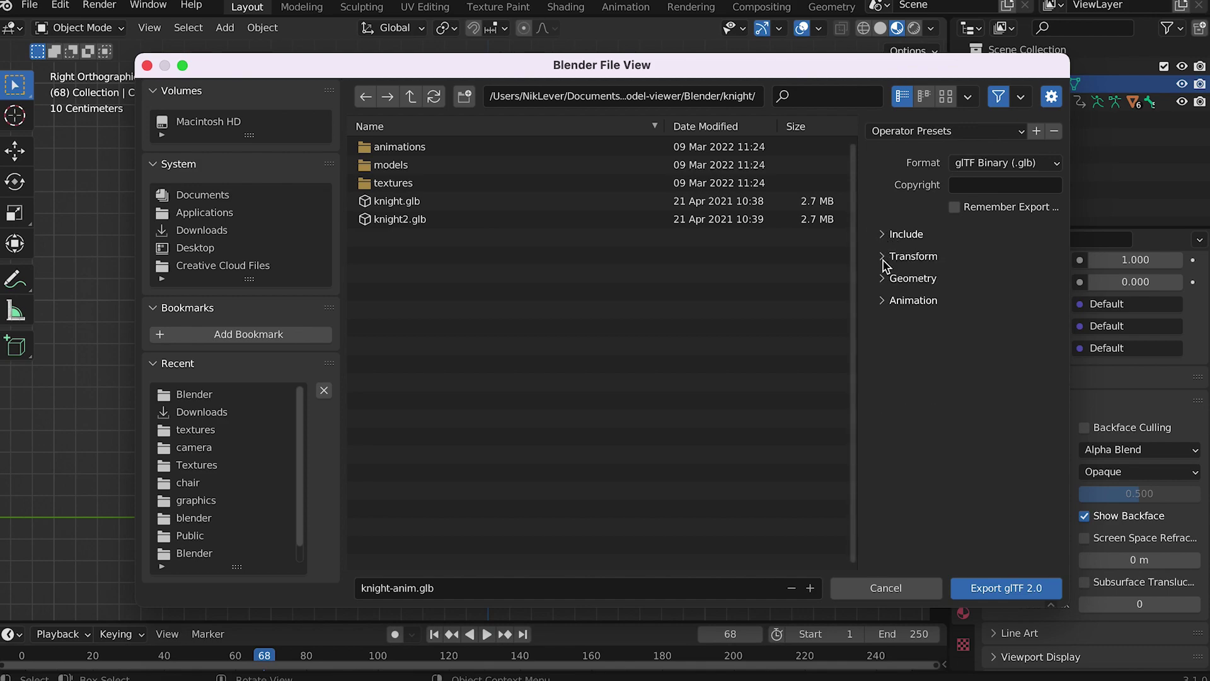
pyautogui.click(882, 257)
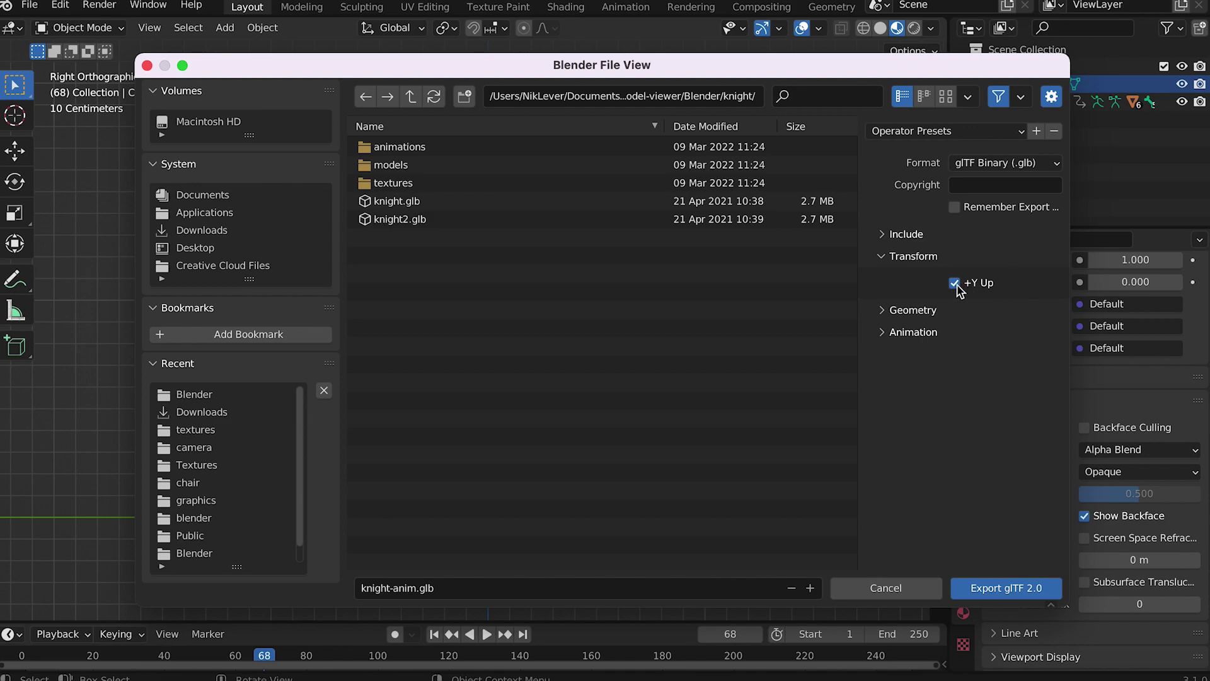
pyautogui.click(891, 258)
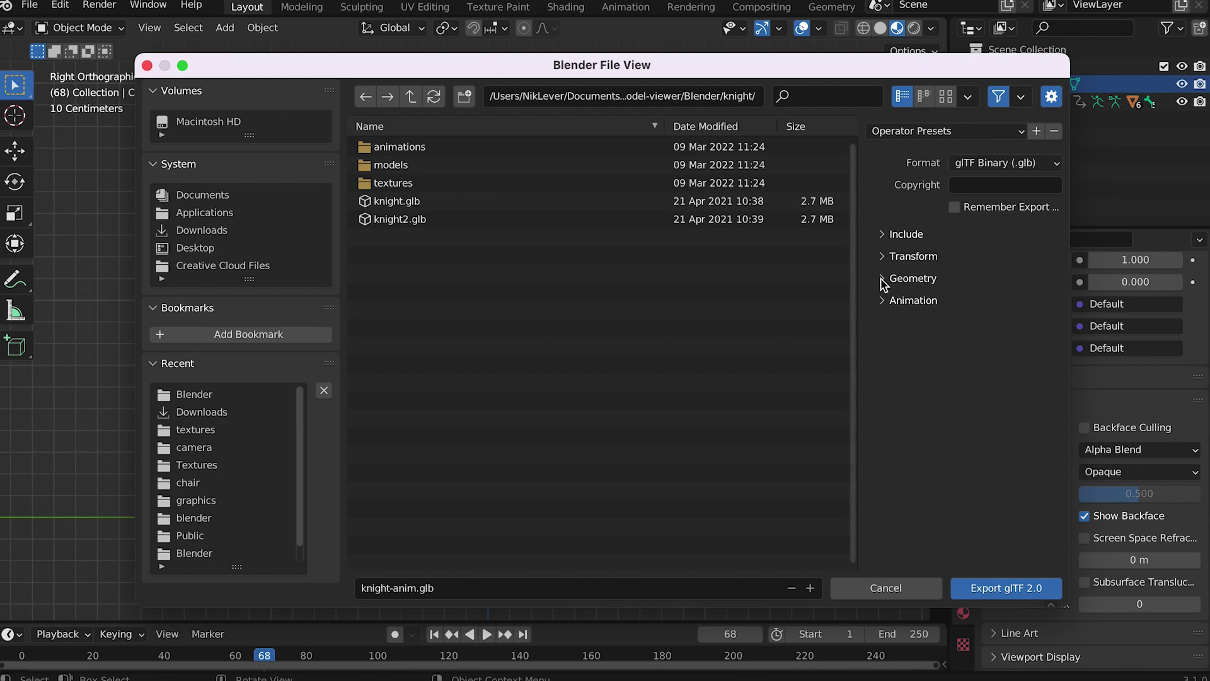
pyautogui.click(882, 279)
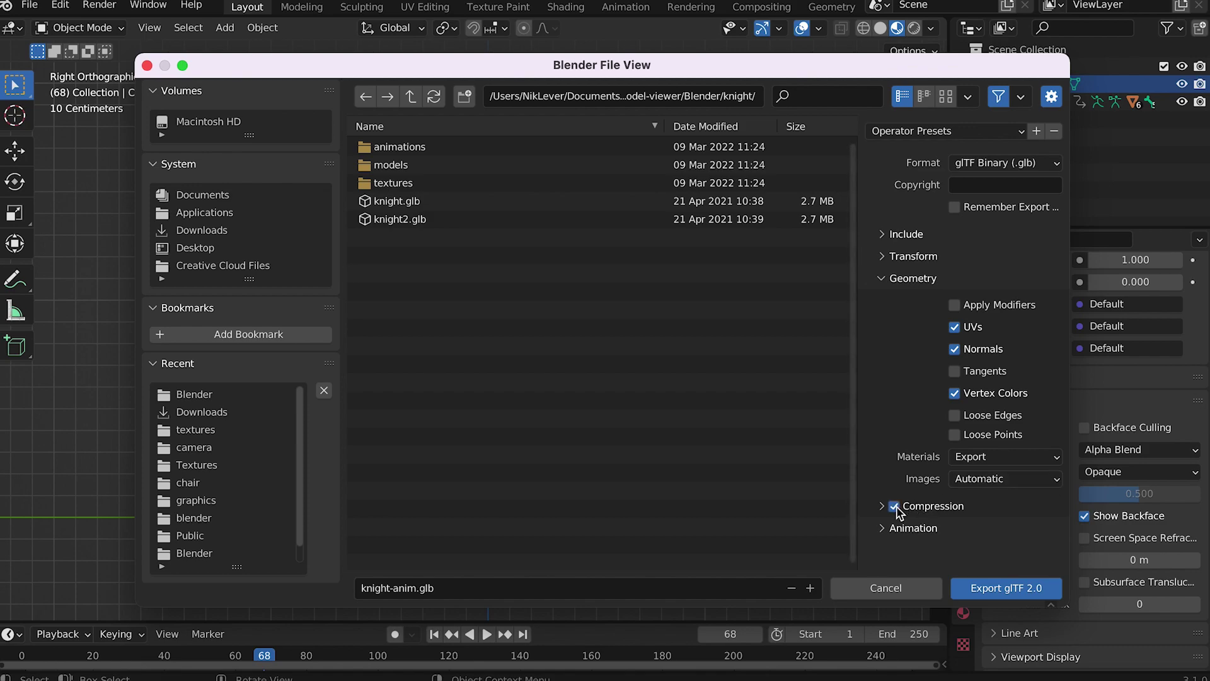
pyautogui.click(883, 529)
pyautogui.scroll(-3, 897, 531)
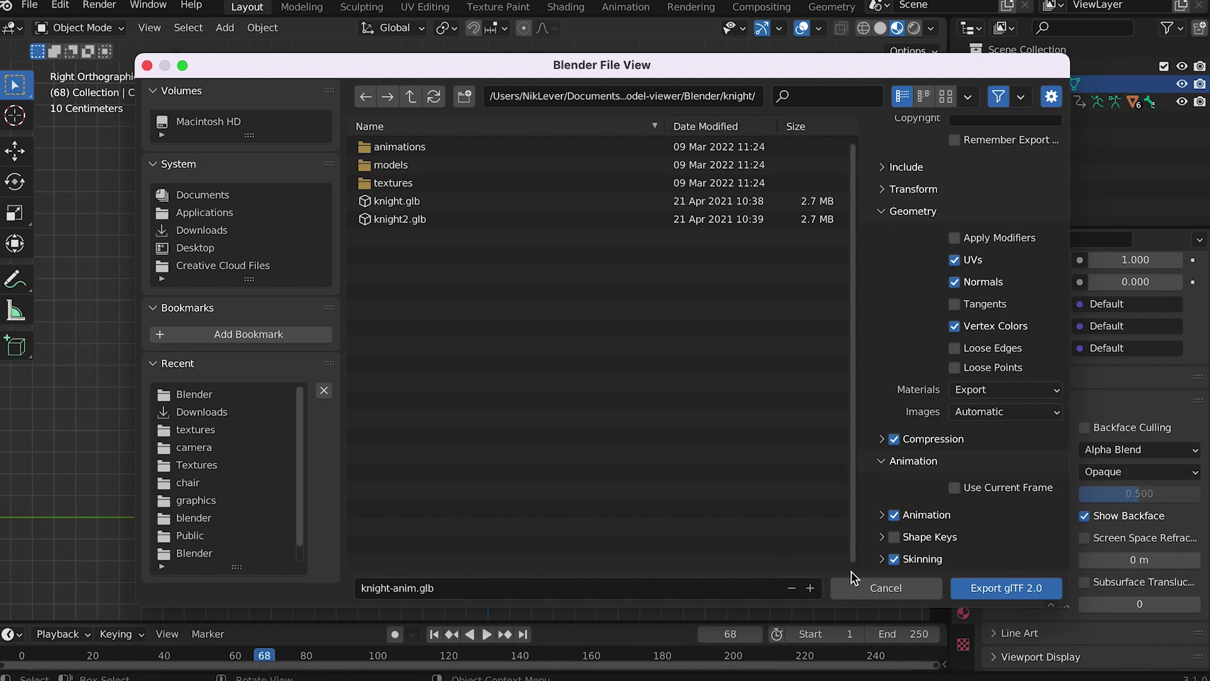
pyautogui.click(987, 591)
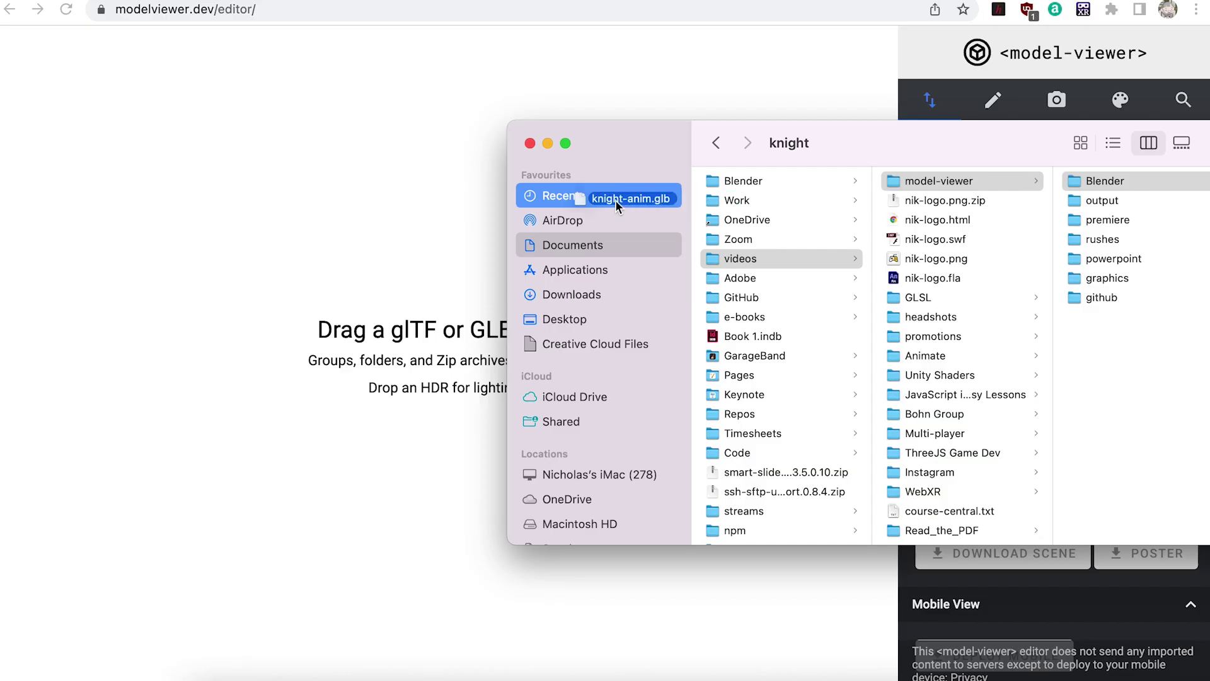
# Drop knight-anim.glb from Finder onto the modelviewer.dev editor to display the animated knight.
pyautogui.moveTo(616, 200); pyautogui.dragTo(348, 233)
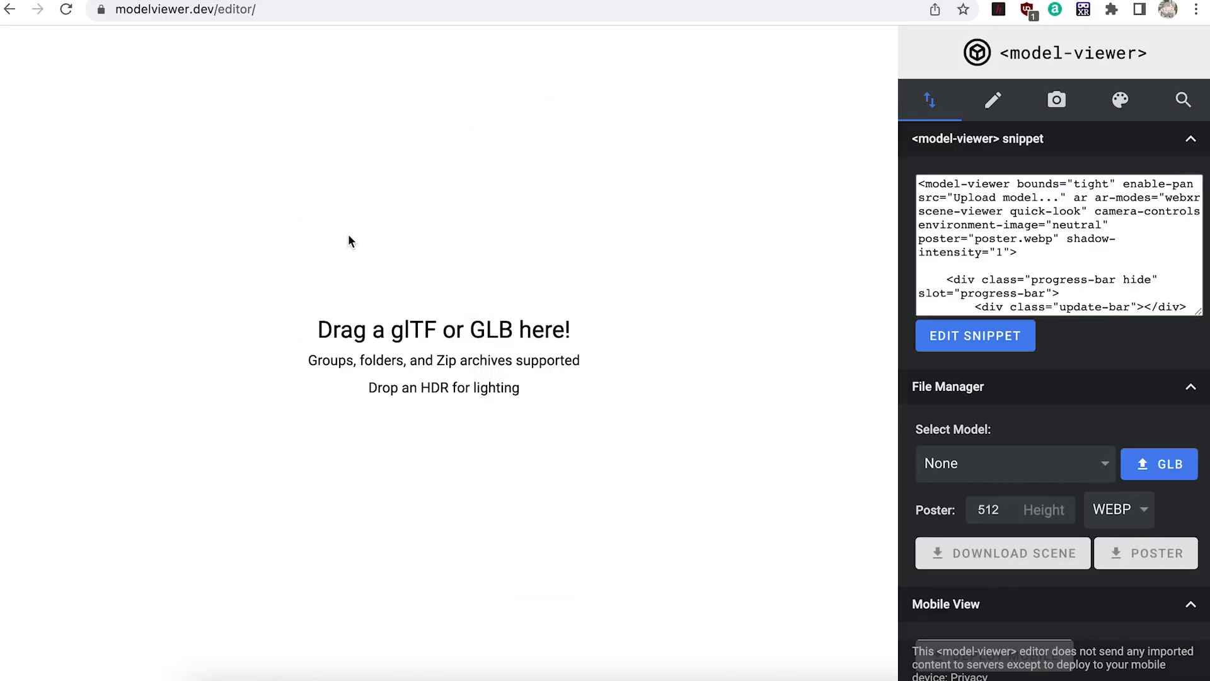